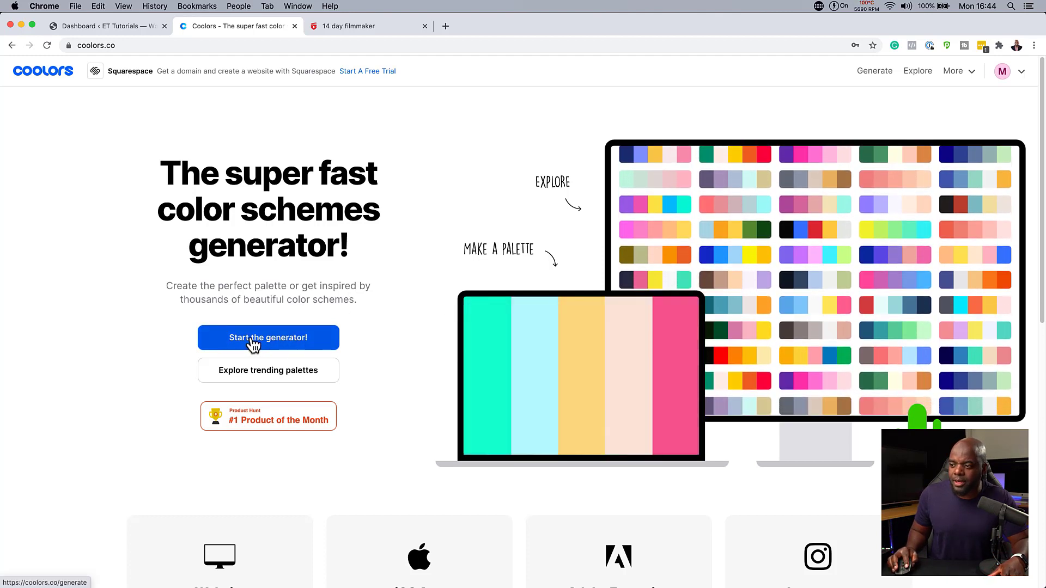
Browse the trending Coolors palettes, then return to the Coolors home page.
left_click(267, 376)
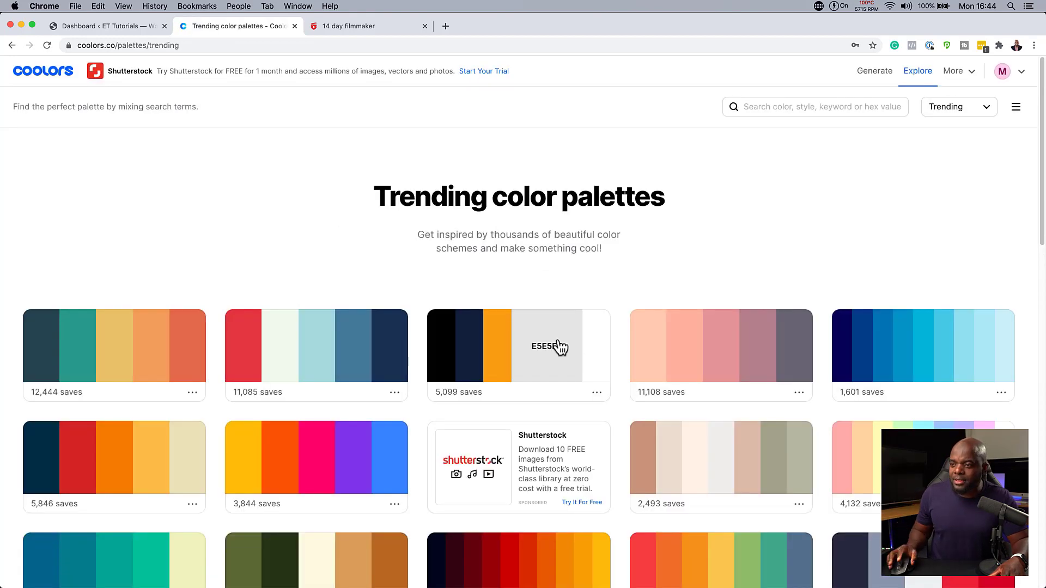
scroll(436, 390, "down", 2)
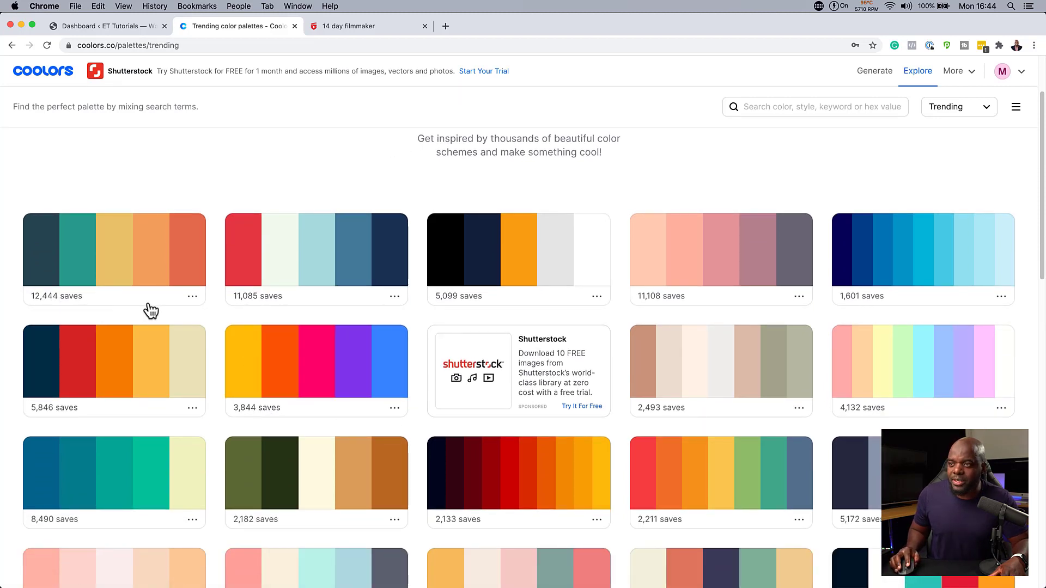
left_click(12, 46)
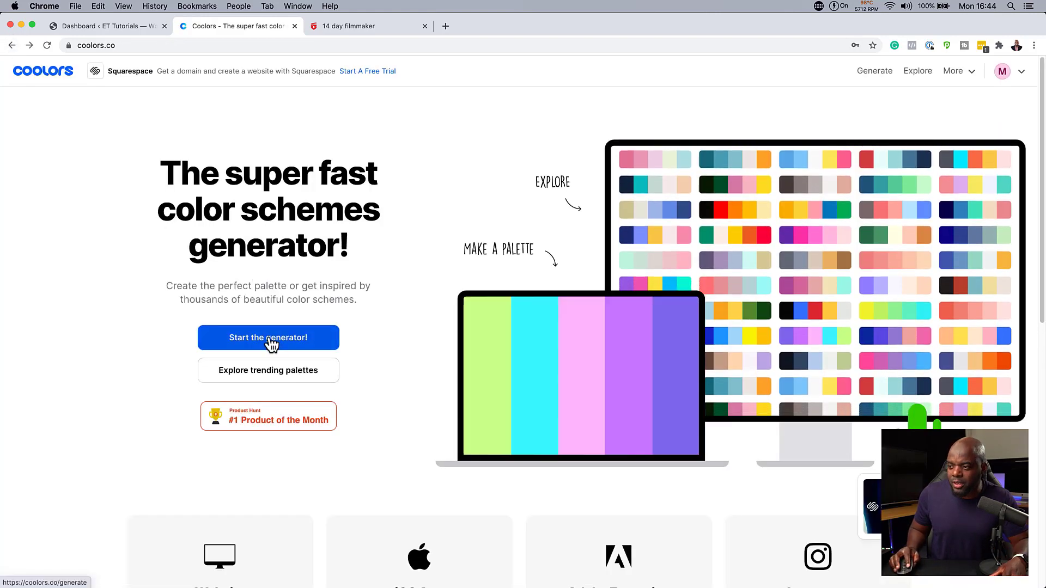
Launch the palette generator and regenerate to a palette of 012622, 003B36, ECE5F0, E98A15, 59114D.
left_click(271, 342)
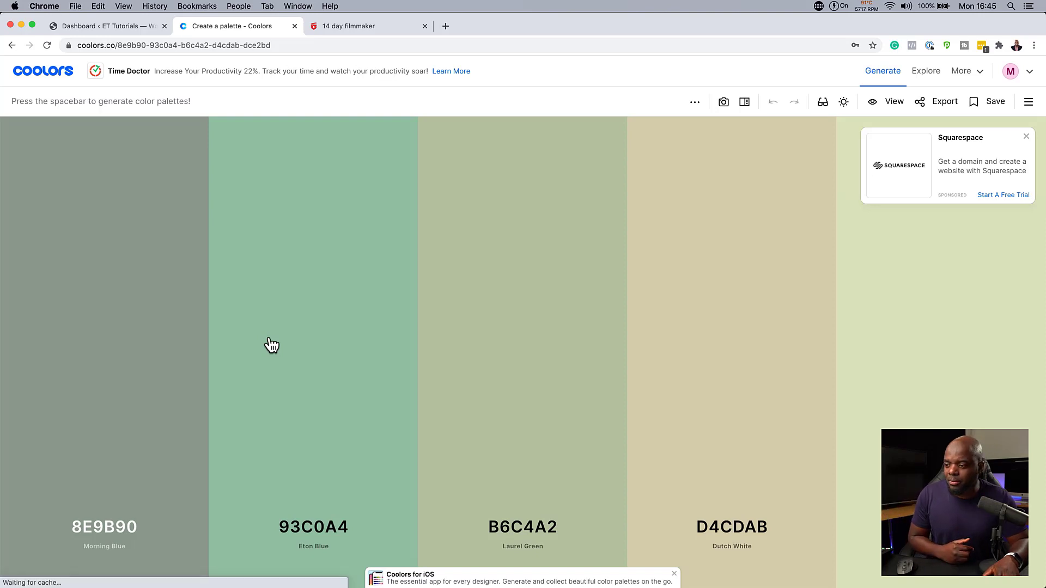
key("space")
key("space")
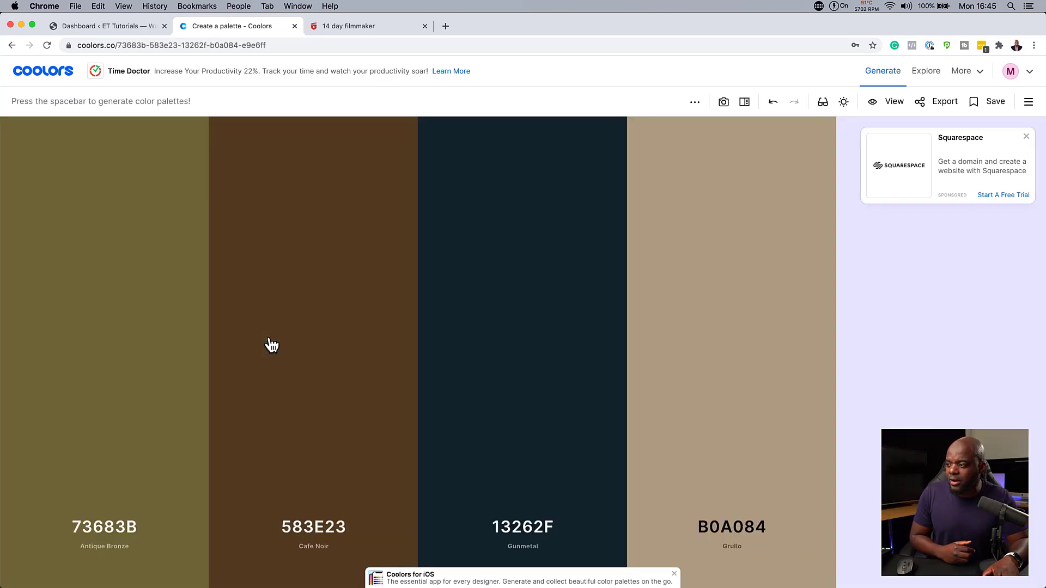
key("space")
key("space")
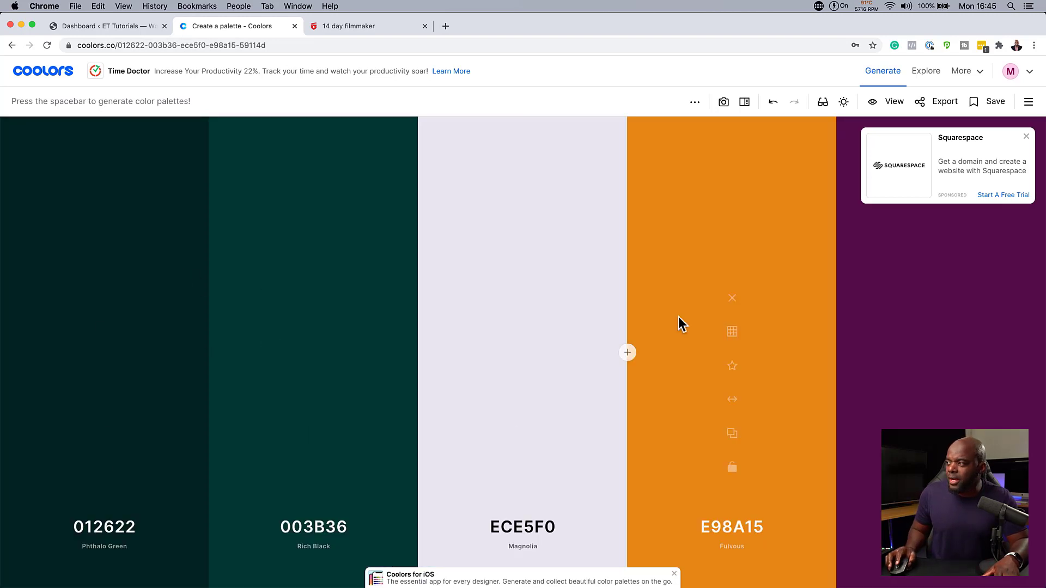
left_click(695, 104)
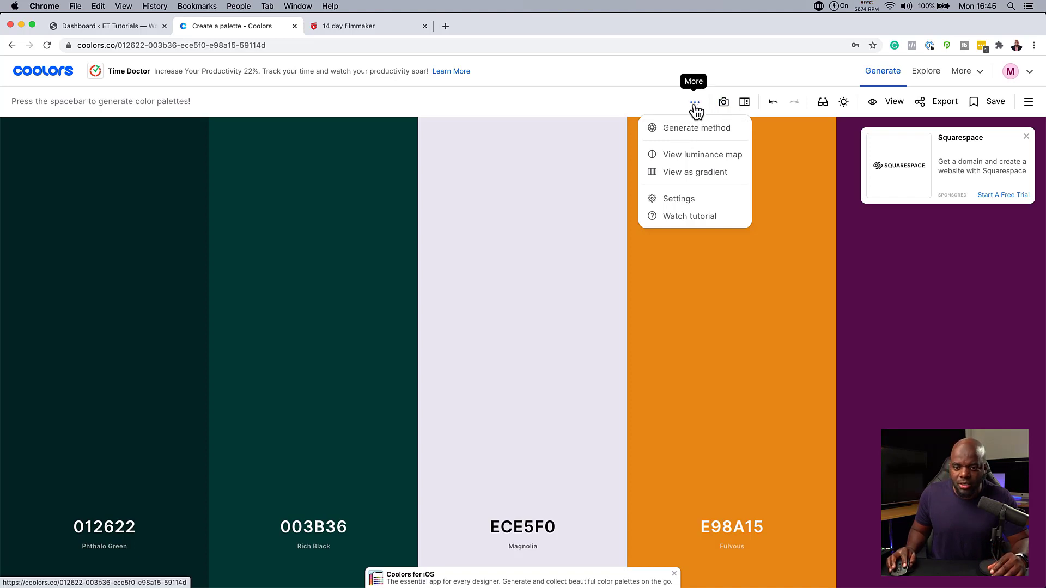
Switch the generation method to Complementary and generate a few complementary palettes.
left_click(693, 131)
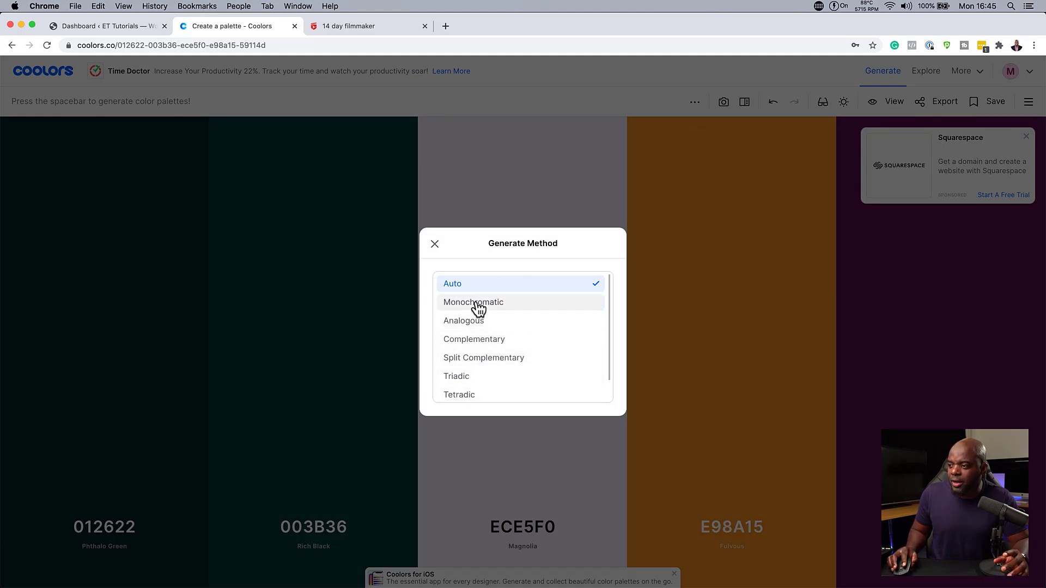
left_click(513, 345)
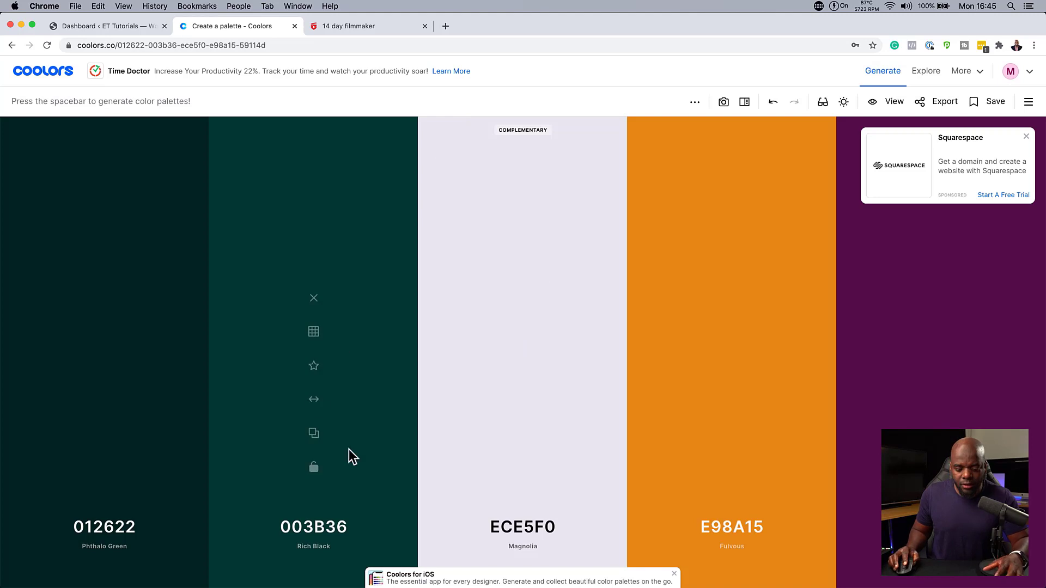
key("space")
key("space")
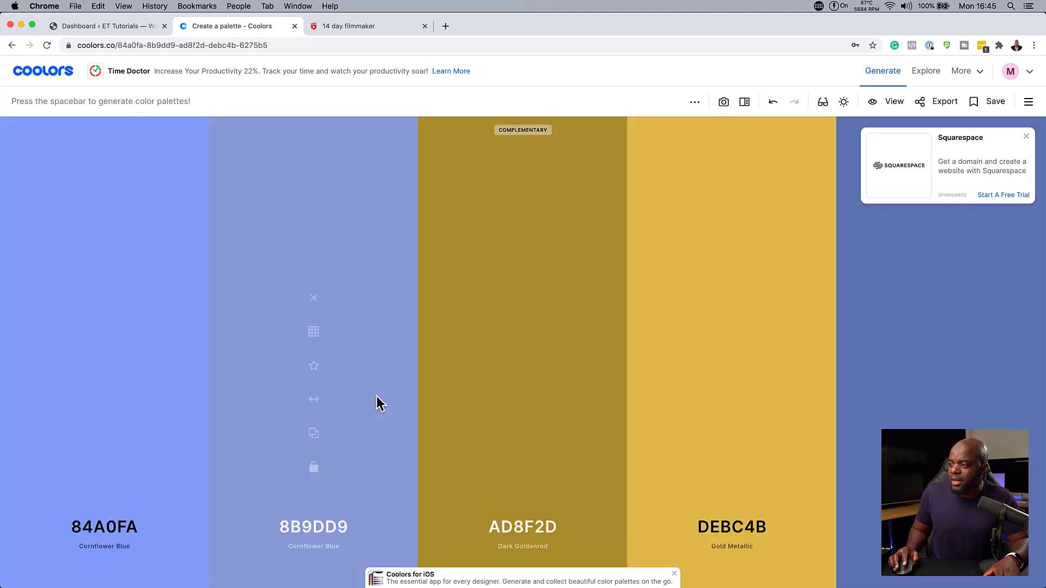
key("space")
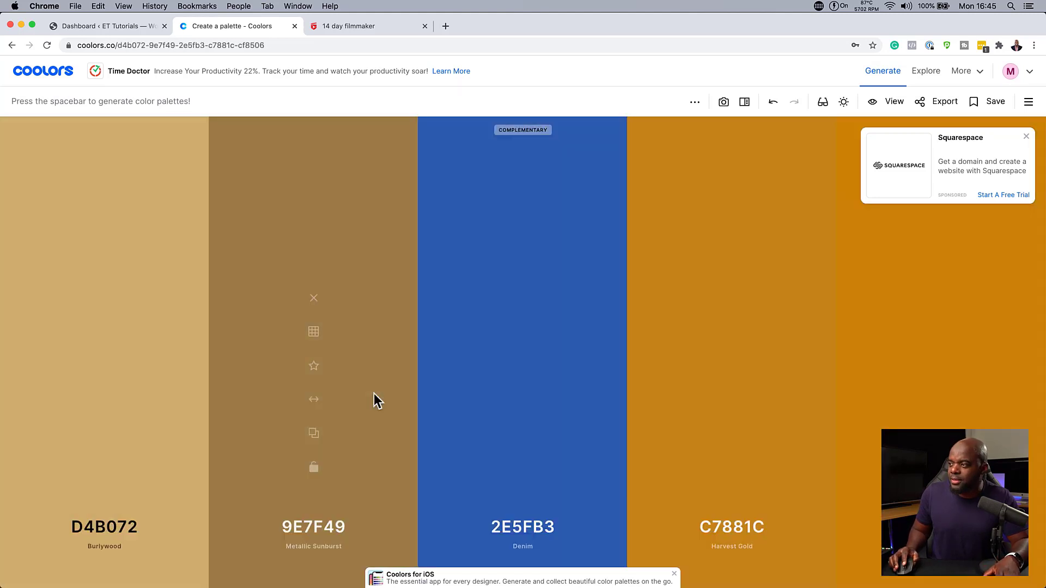
key("space")
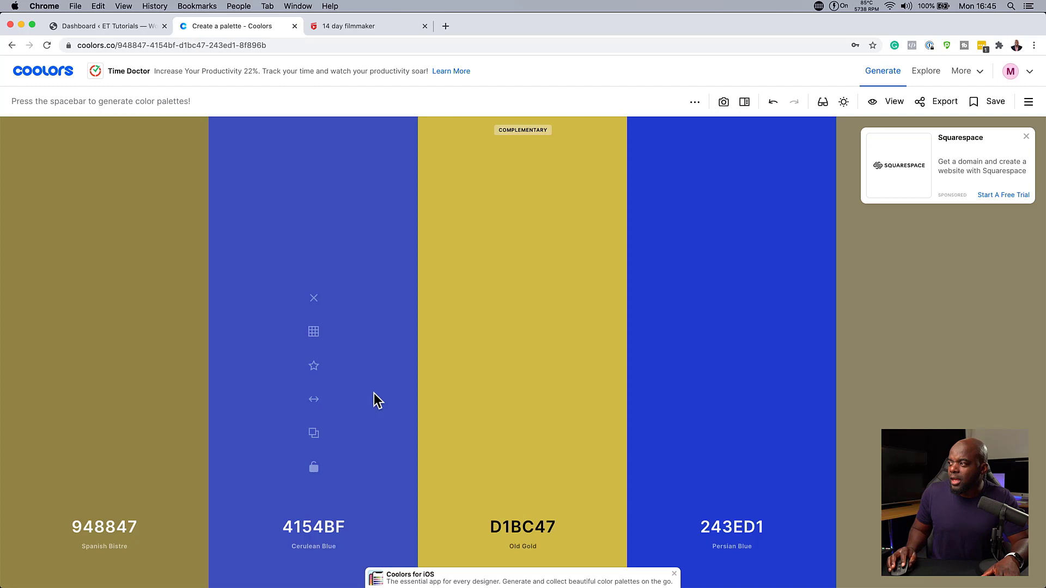
Change to Split Complementary and regenerate until the palette shows C27346, 0F8A65, C246BE, CF6121.
left_click(696, 104)
left_click(692, 131)
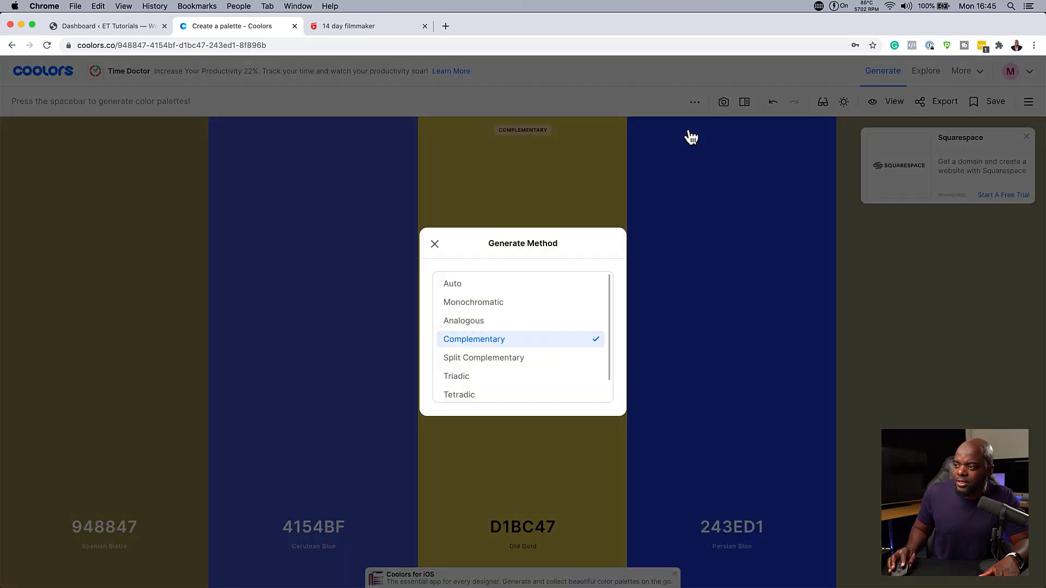
left_click(508, 359)
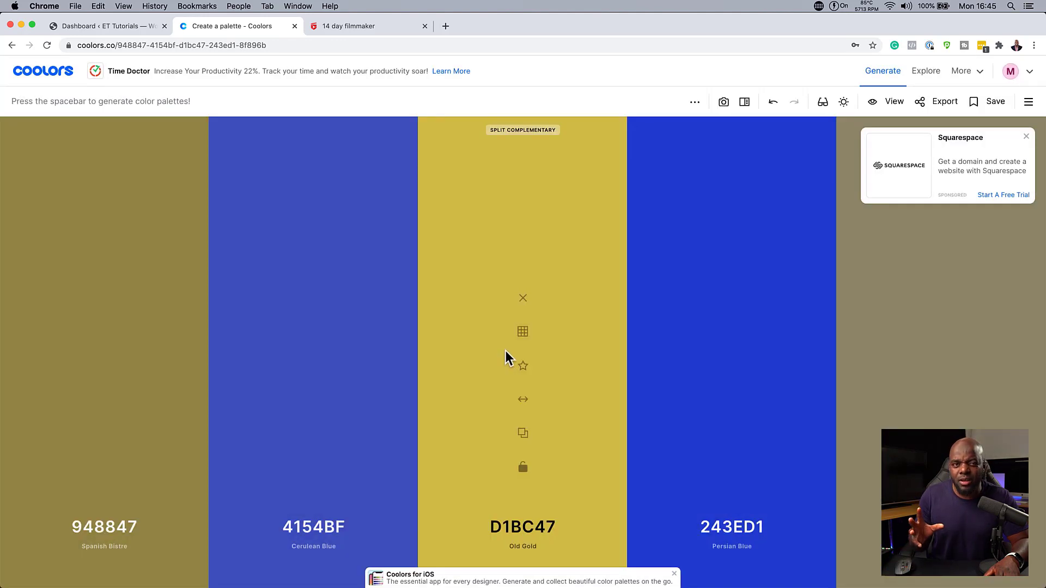
key("space")
key("space")
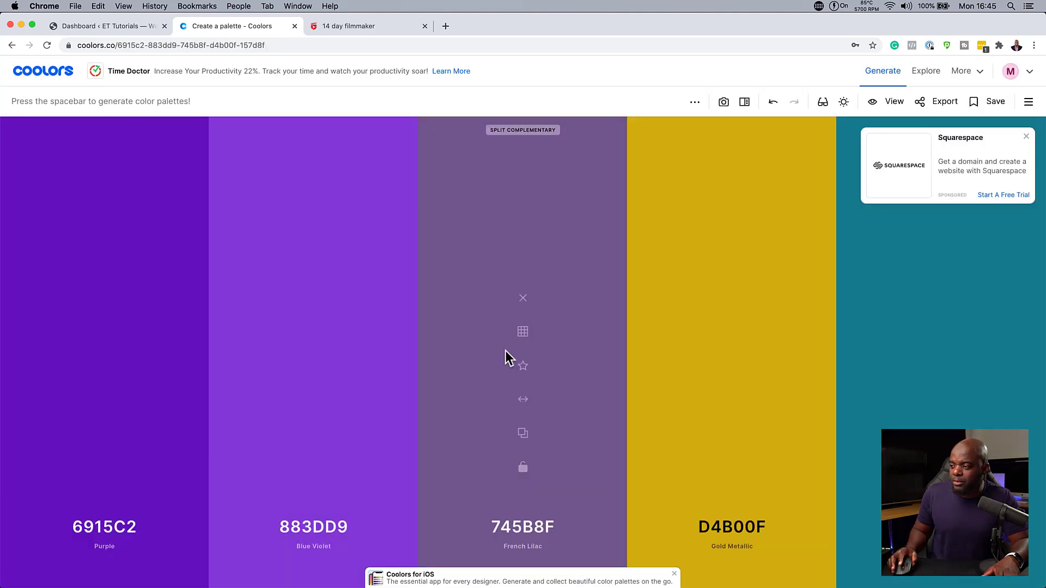
key("space")
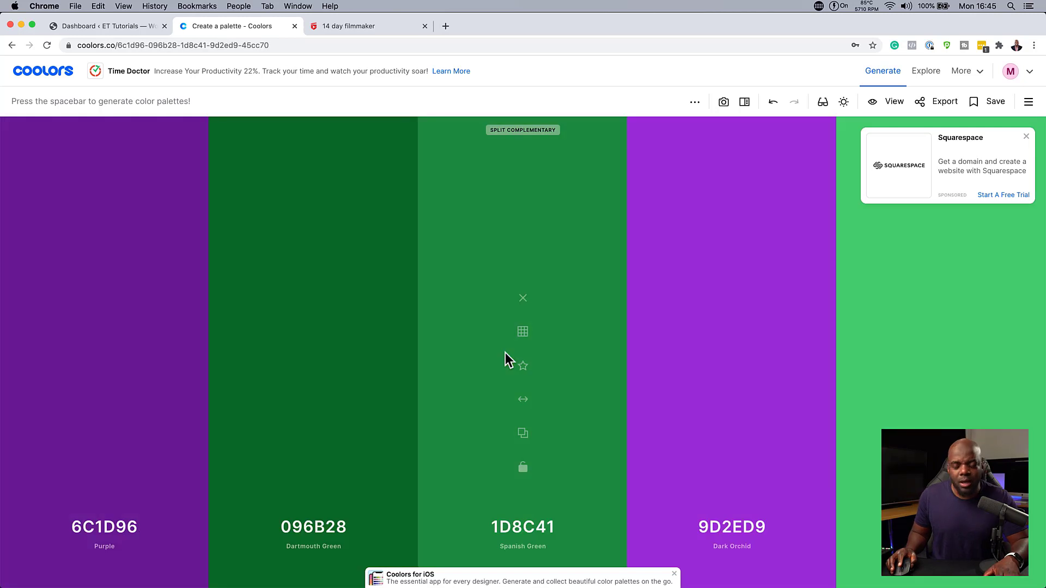
key("space")
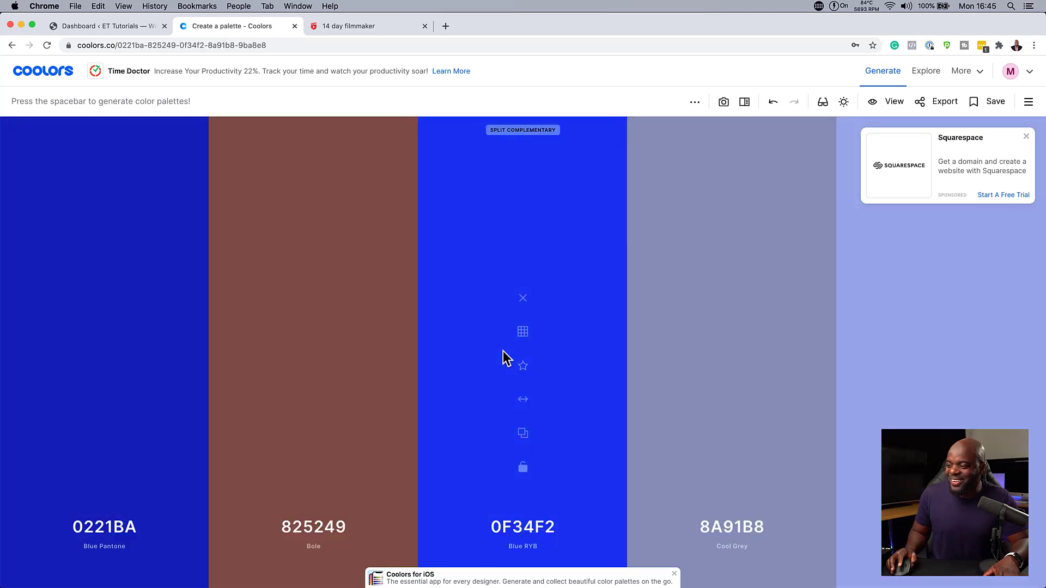
key("space")
key("space")
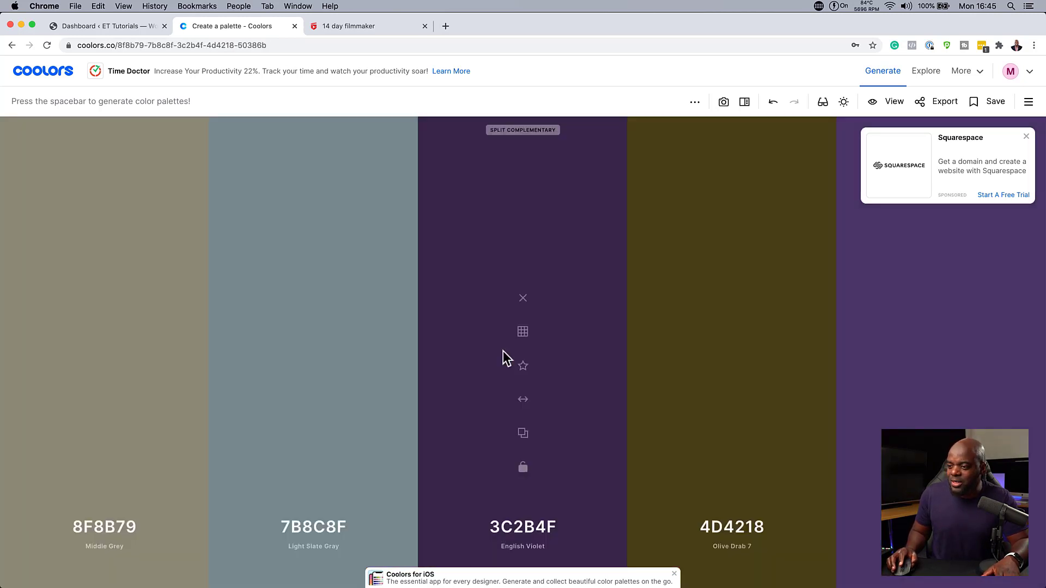
key("space")
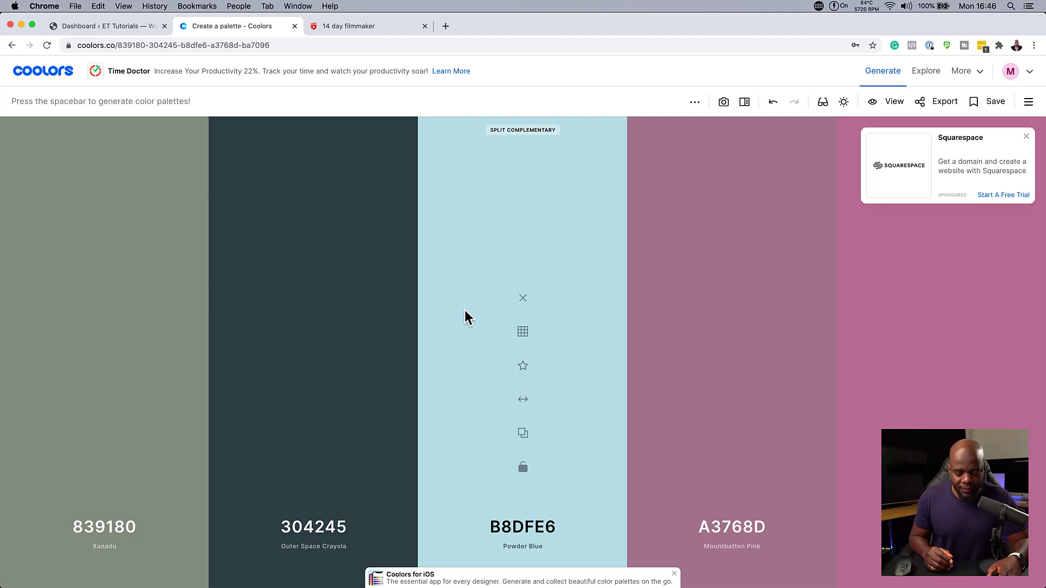
key("space")
key("space")
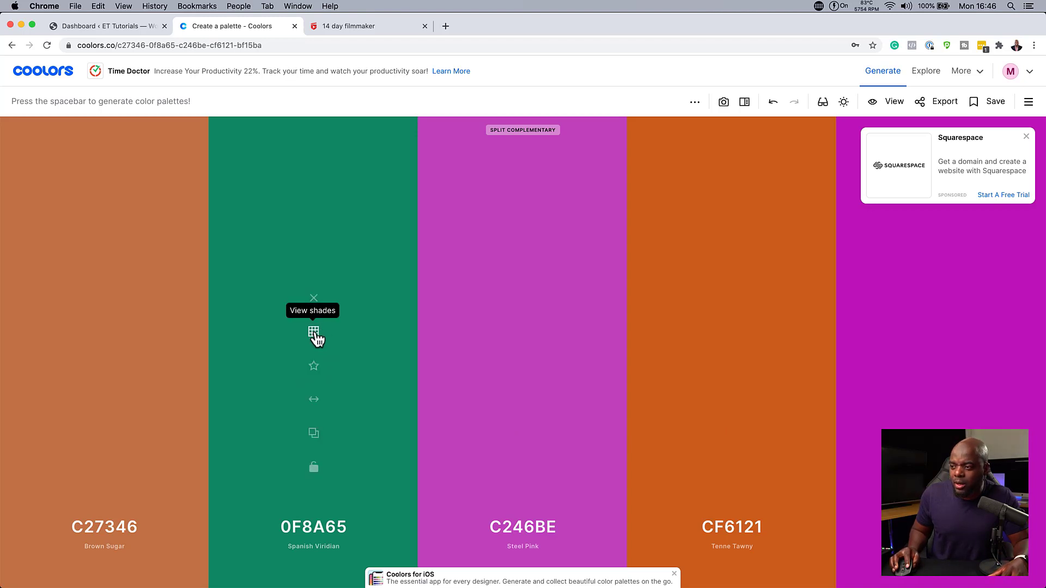
Replace the green with dark shade 04251B and the pink with pale shade F5E0F4.
left_click(315, 337)
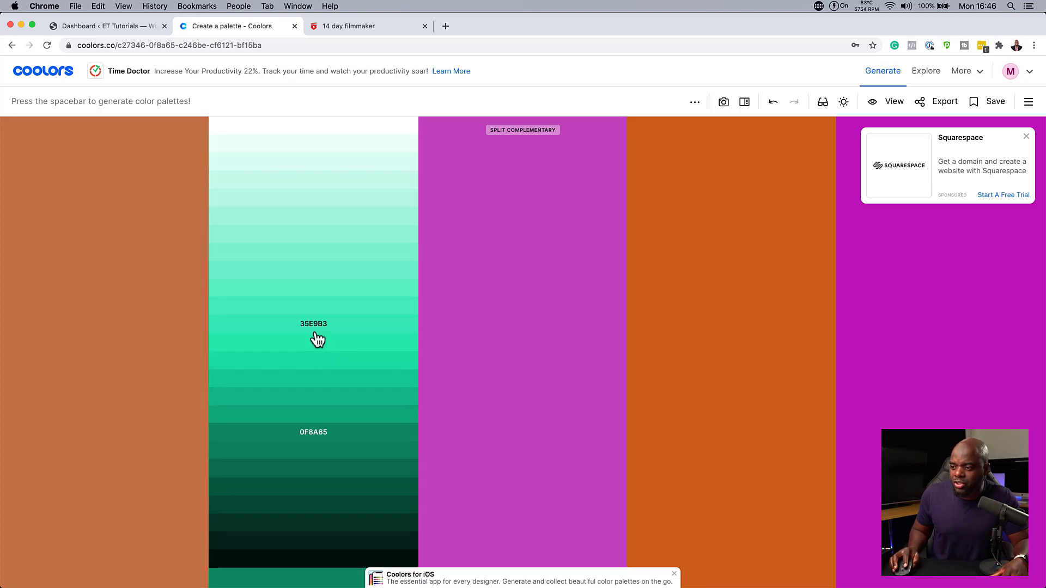
left_click(336, 551)
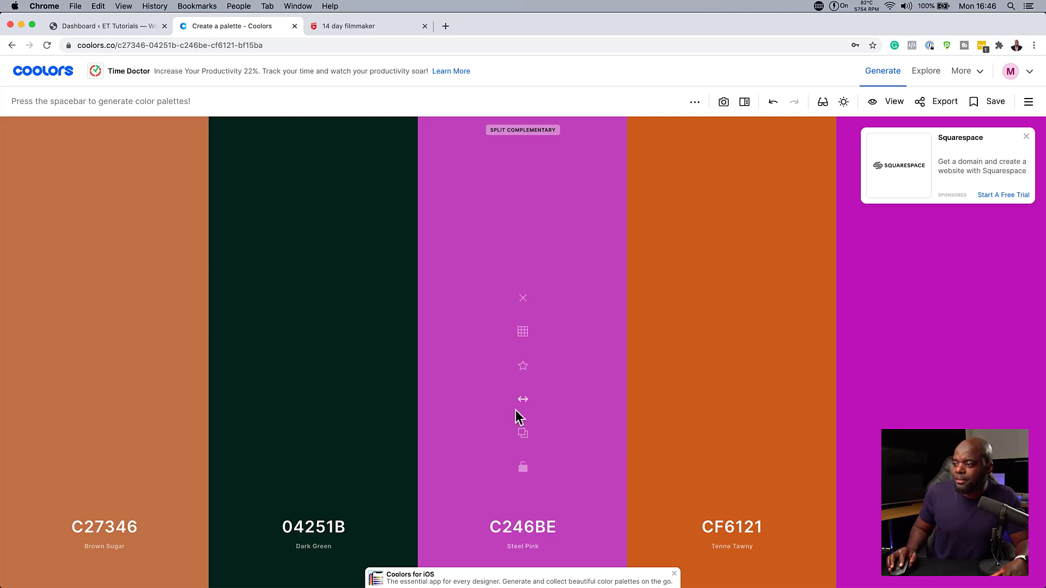
left_click(524, 333)
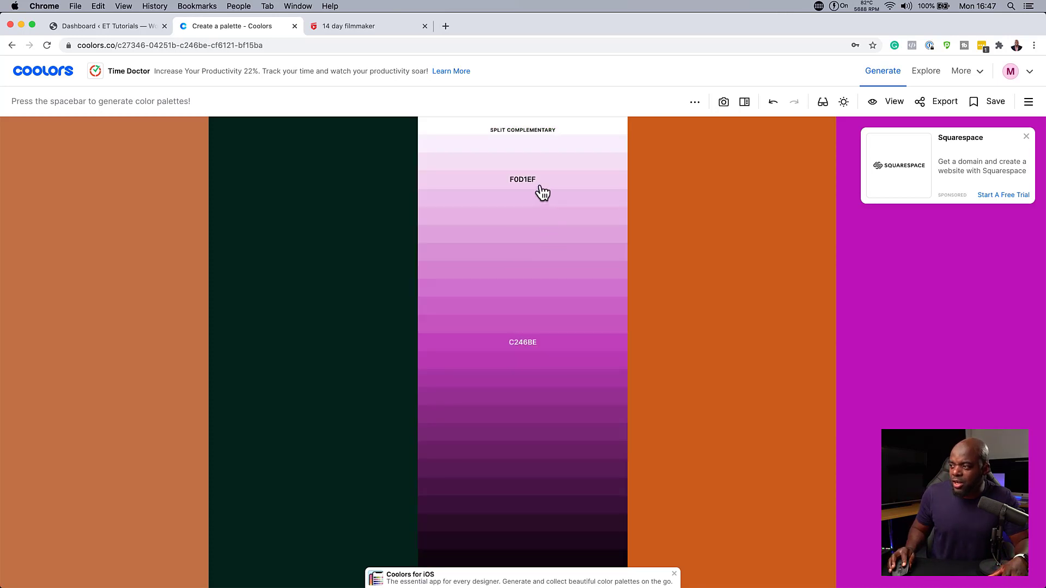
left_click(545, 164)
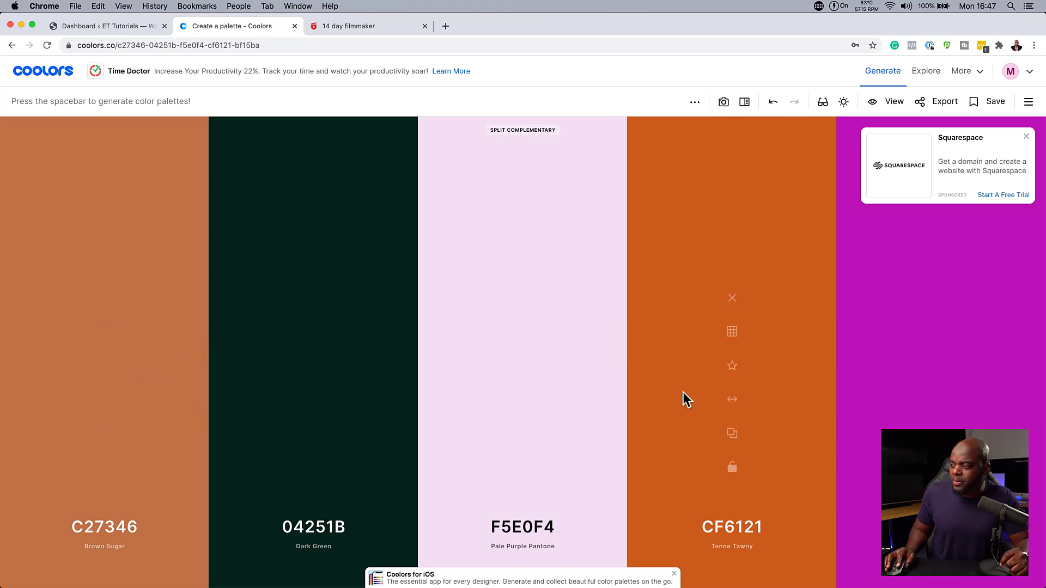
Lighten the orange through E99E72 to the light tan shade EEB695.
left_click(732, 333)
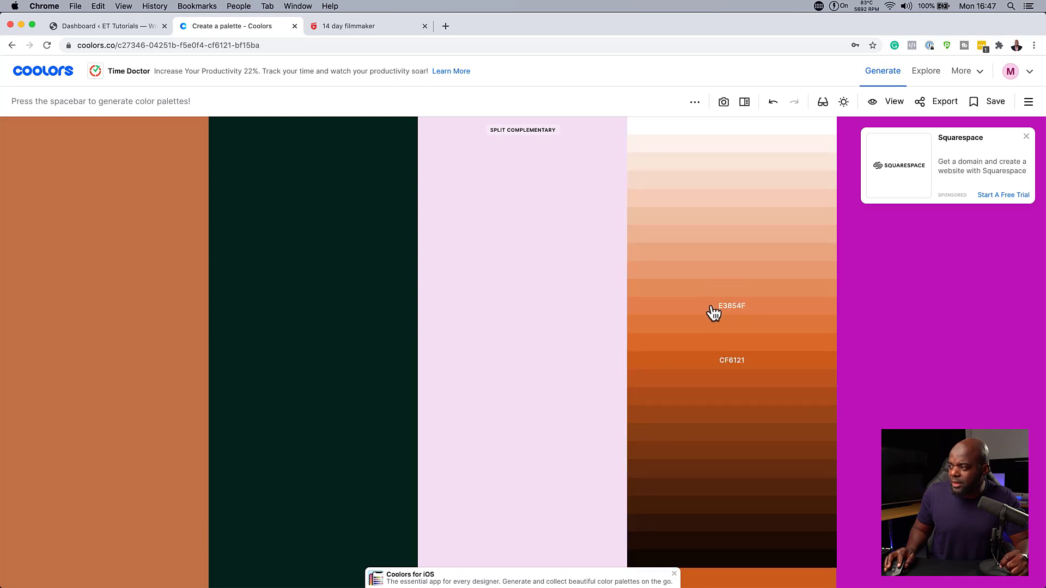
left_click(713, 281)
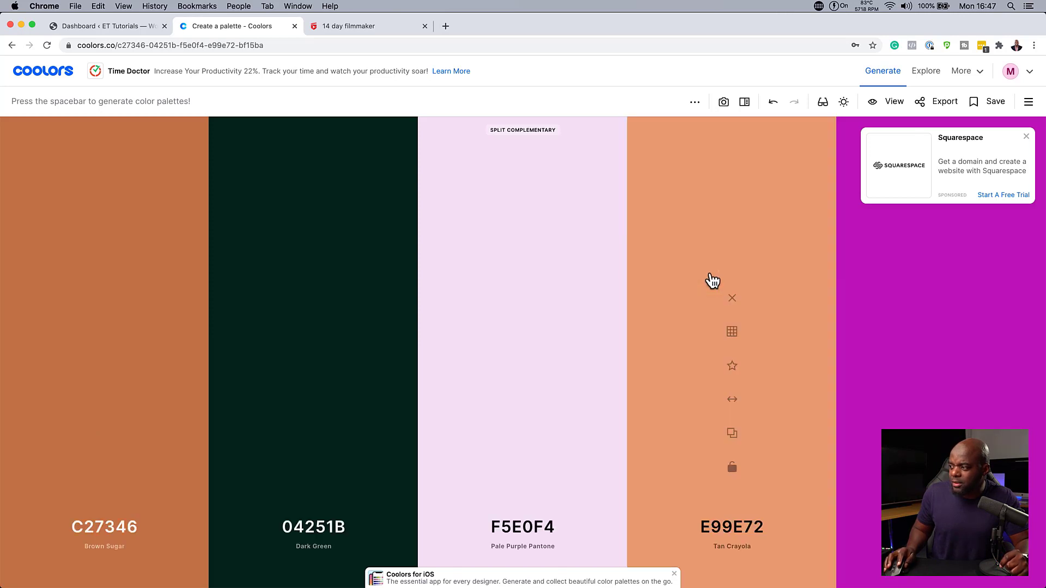
left_click(732, 331)
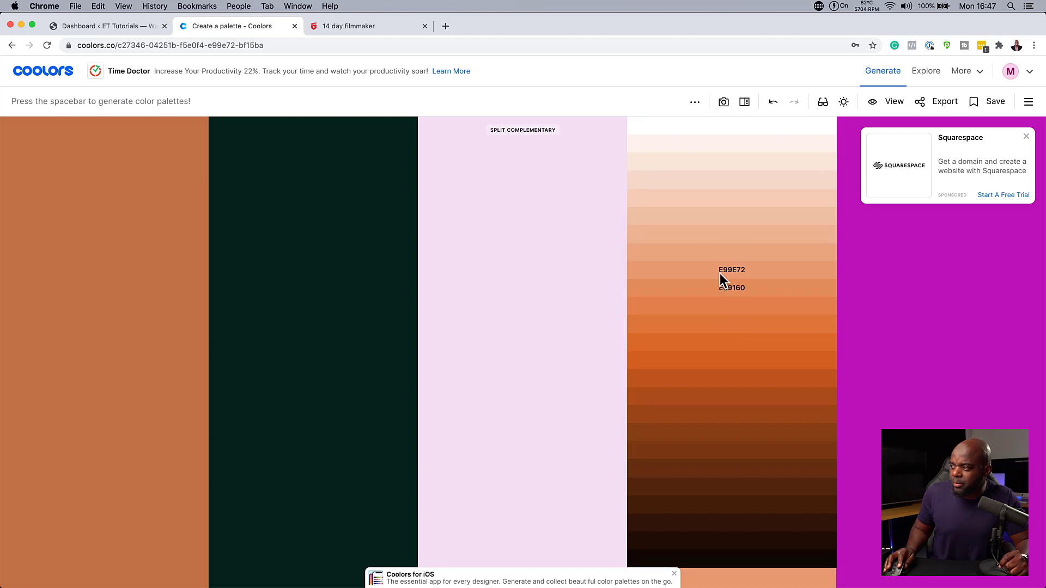
left_click(714, 240)
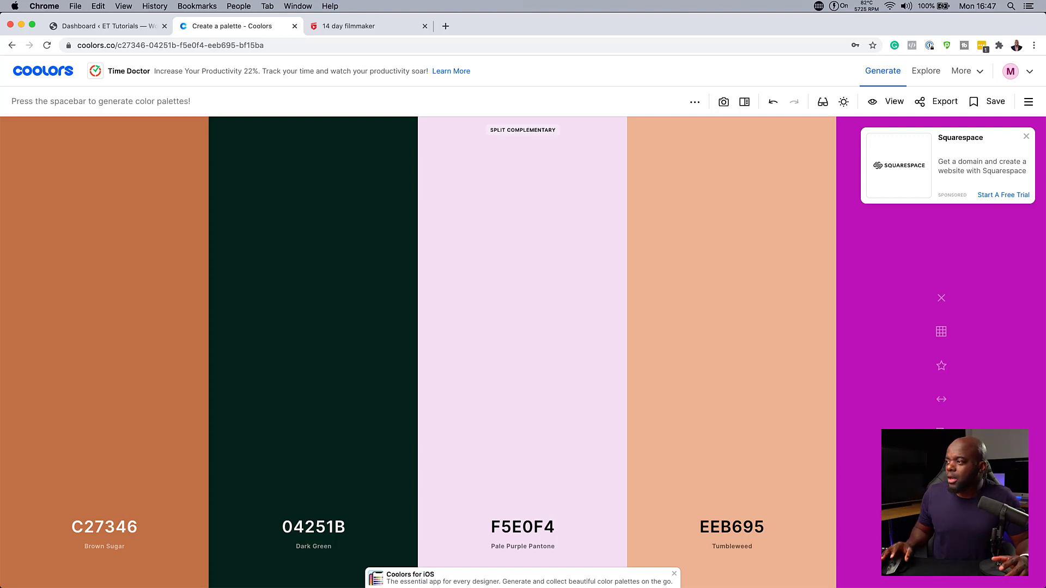
left_click(944, 107)
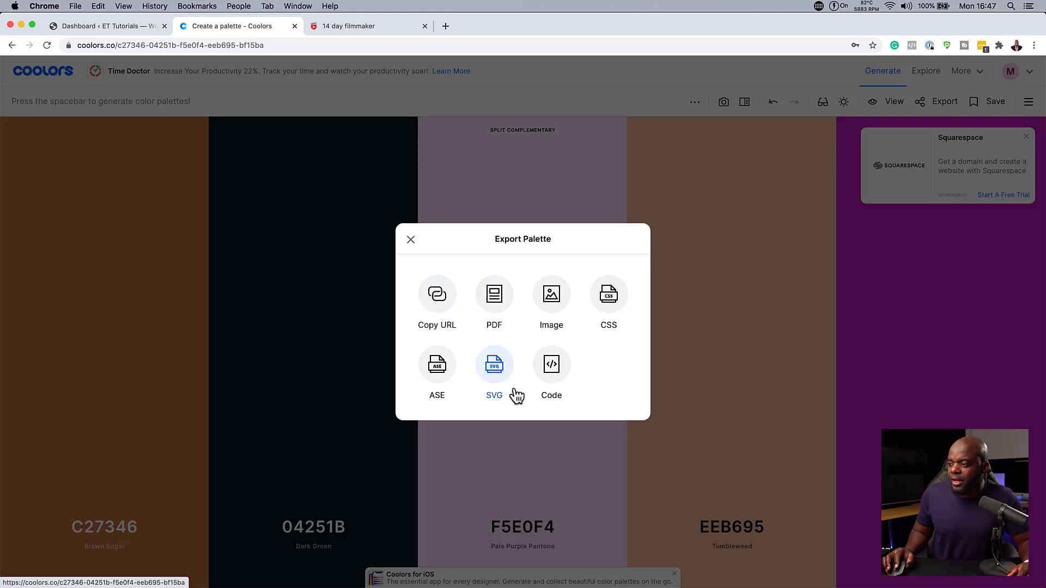
left_click(553, 366)
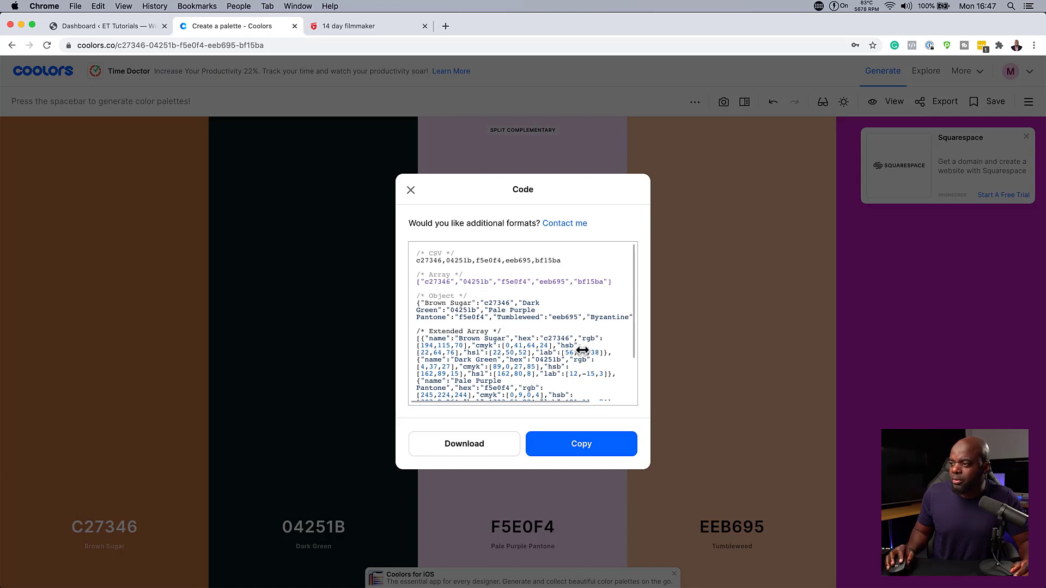
left_click(410, 190)
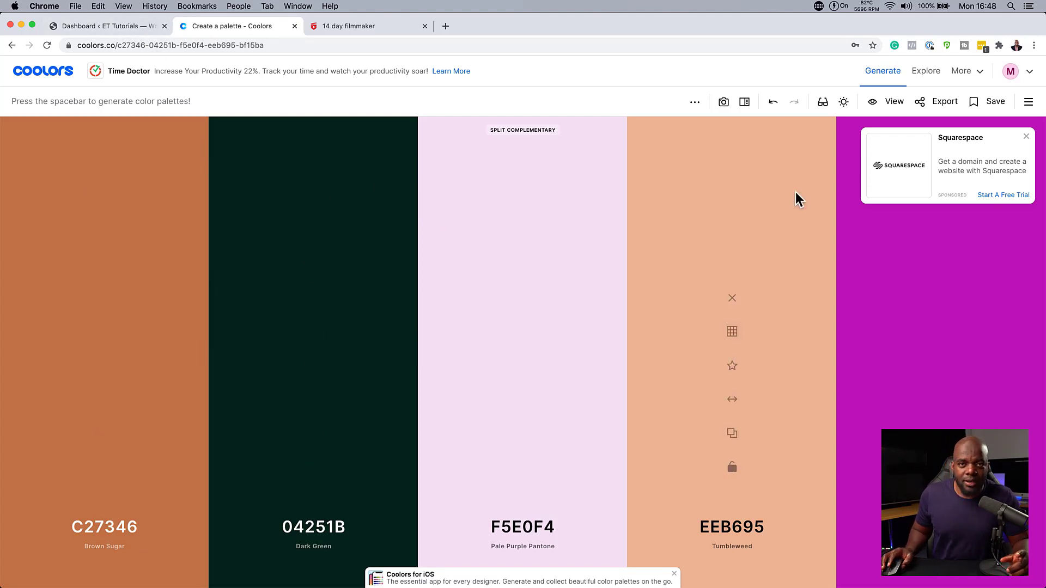
Open Divi Theme Options from the WordPress dashboard, then return to the Coolors tab.
left_click(123, 25)
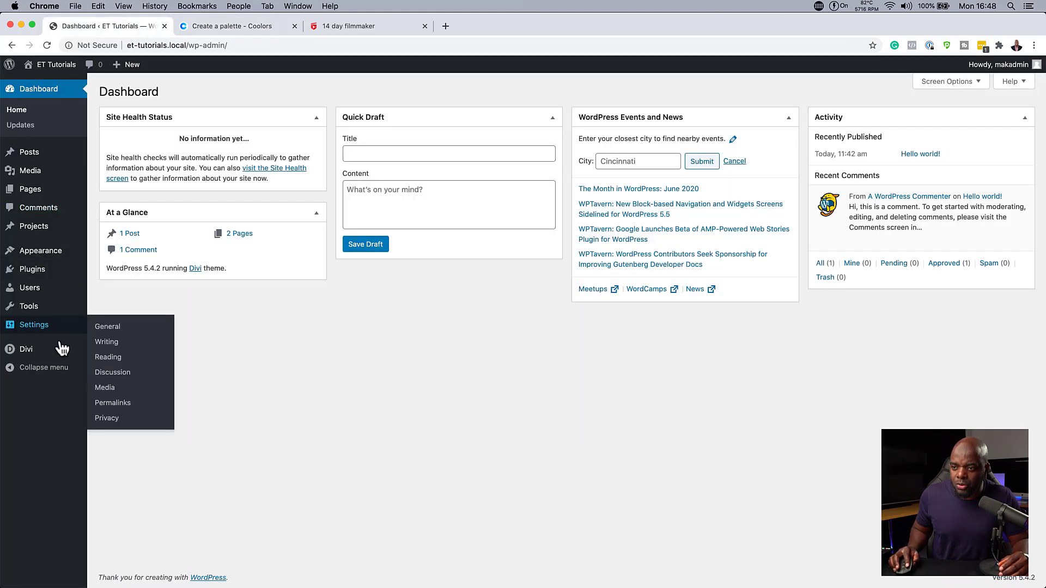
mouse_move(46, 355)
left_click(129, 354)
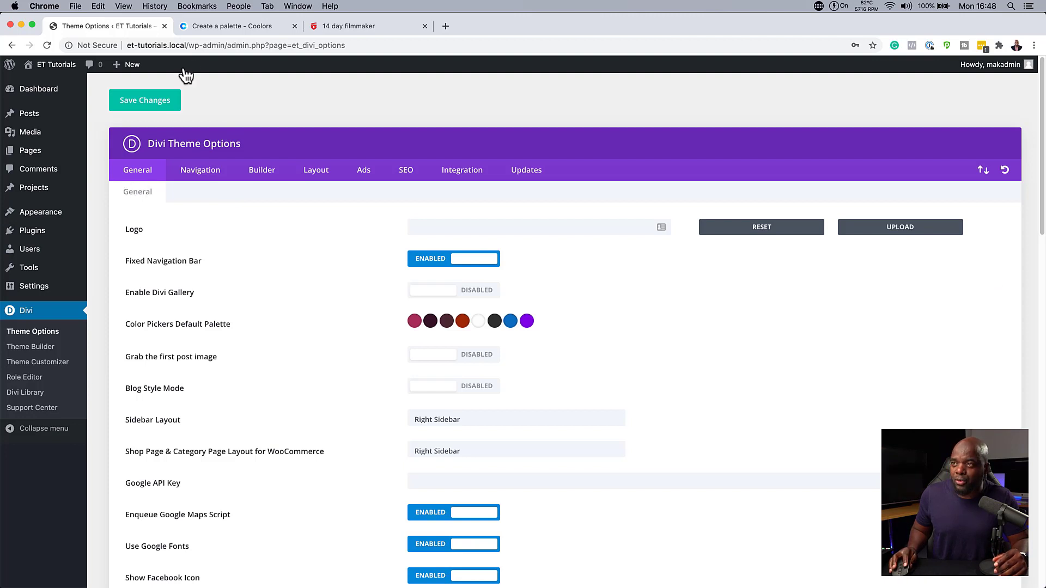
left_click(215, 28)
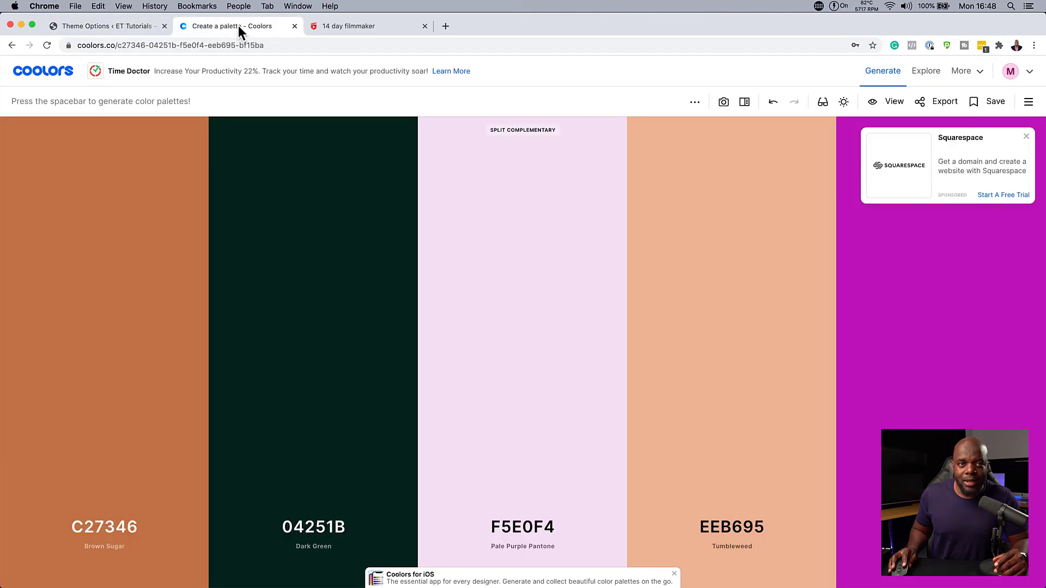
Copy Brown Sugar C27346 from Coolors into the first default palette swatch.
mouse_move(152, 431)
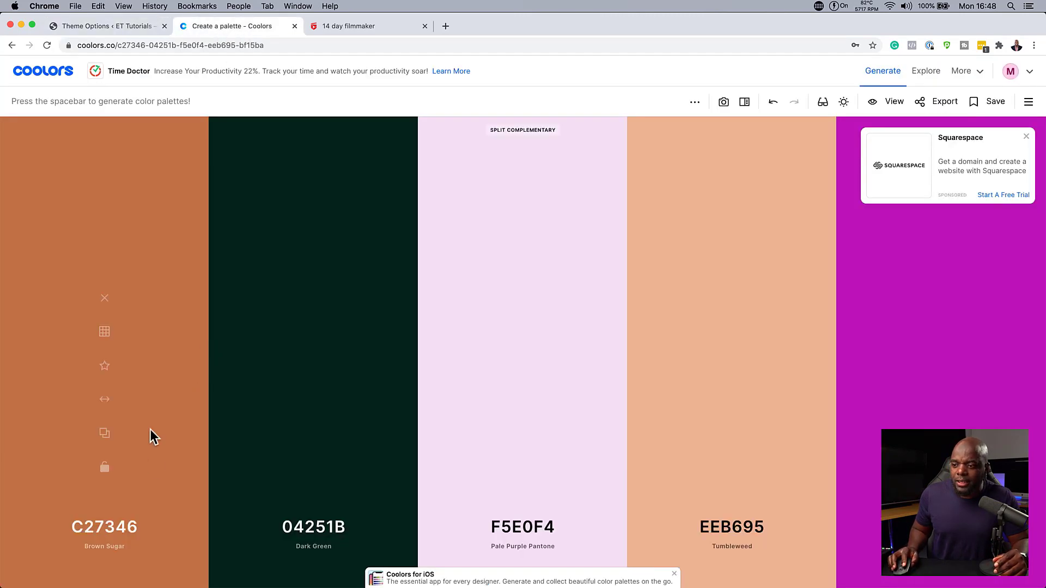
left_click(104, 433)
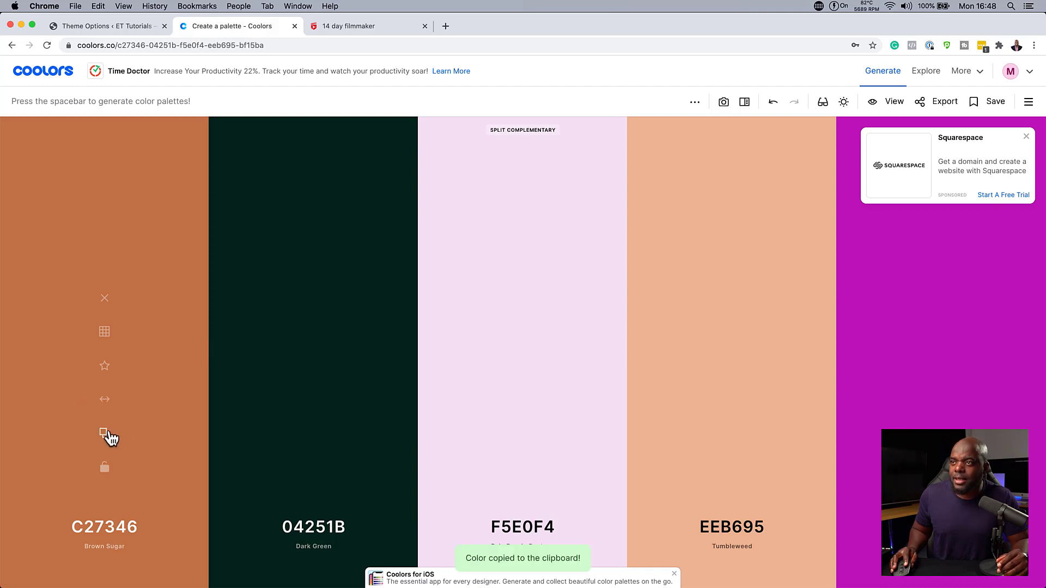
left_click(147, 28)
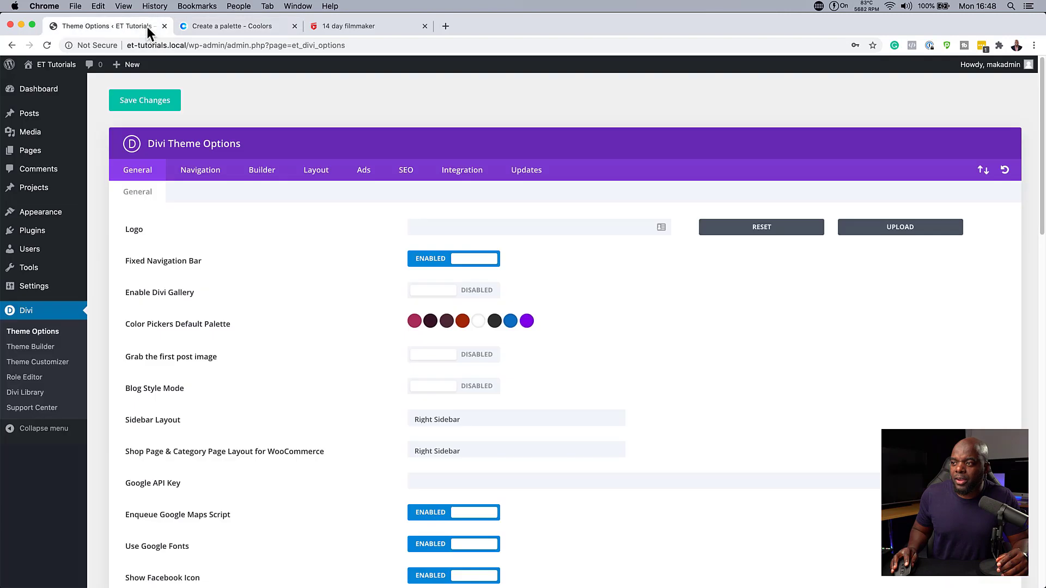
left_click(412, 321)
double_click(451, 348)
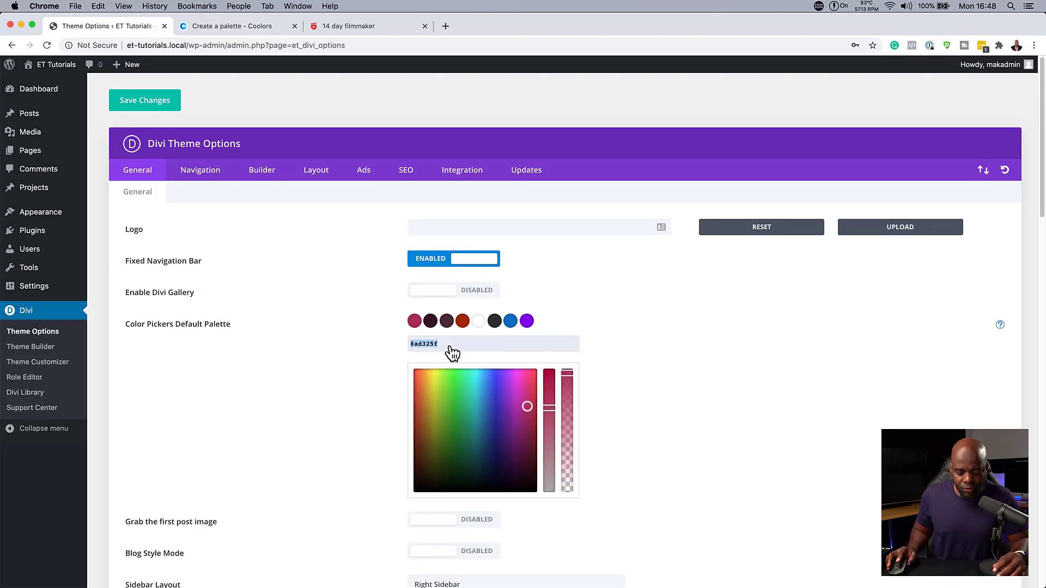
key("super+v")
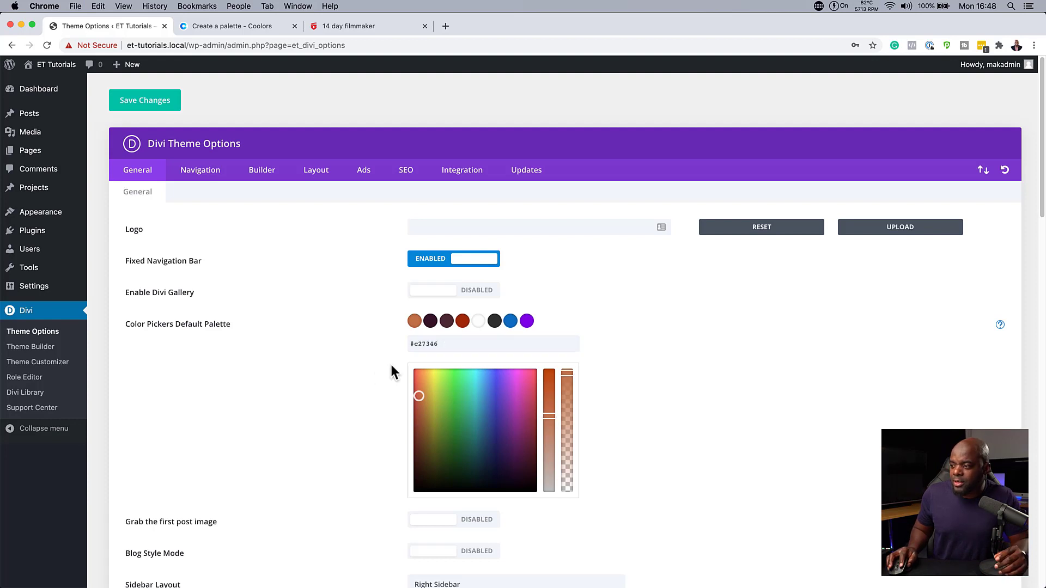
Copy dark green 04251B from Coolors into the second palette swatch.
left_click(260, 27)
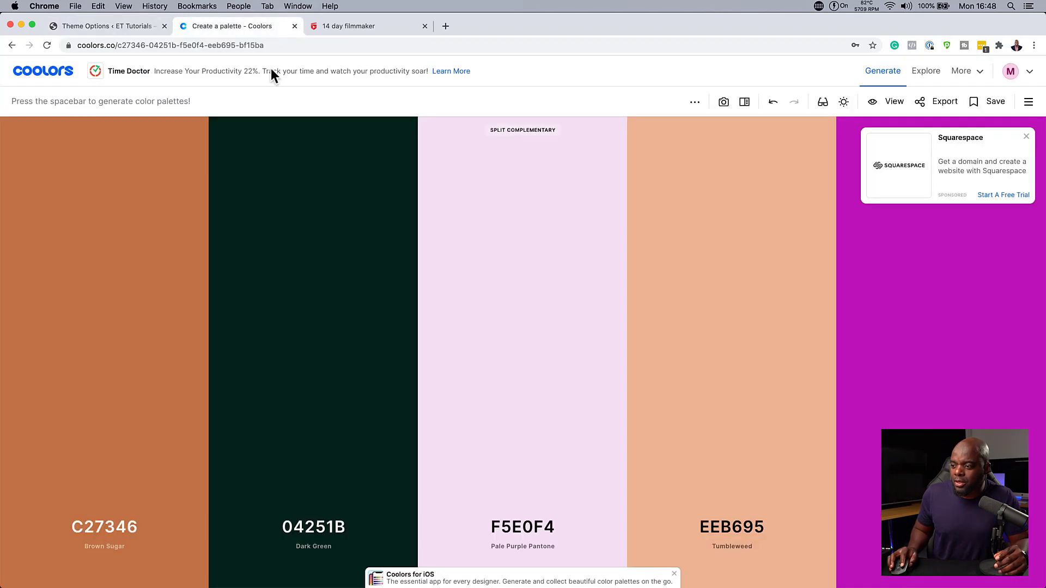
left_click(315, 430)
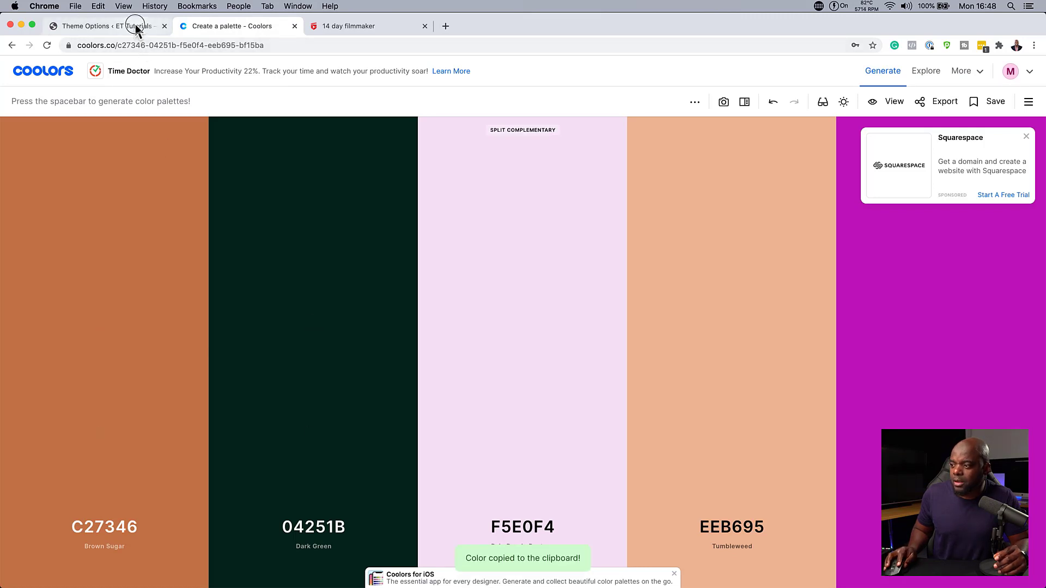
left_click(135, 27)
left_click(431, 321)
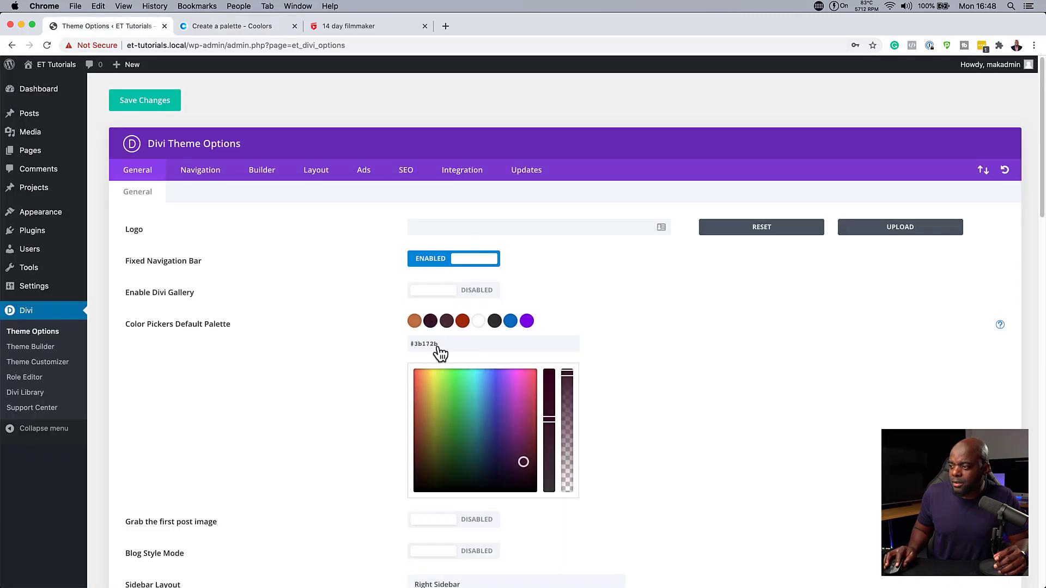
left_click(450, 344)
key("cmd+v")
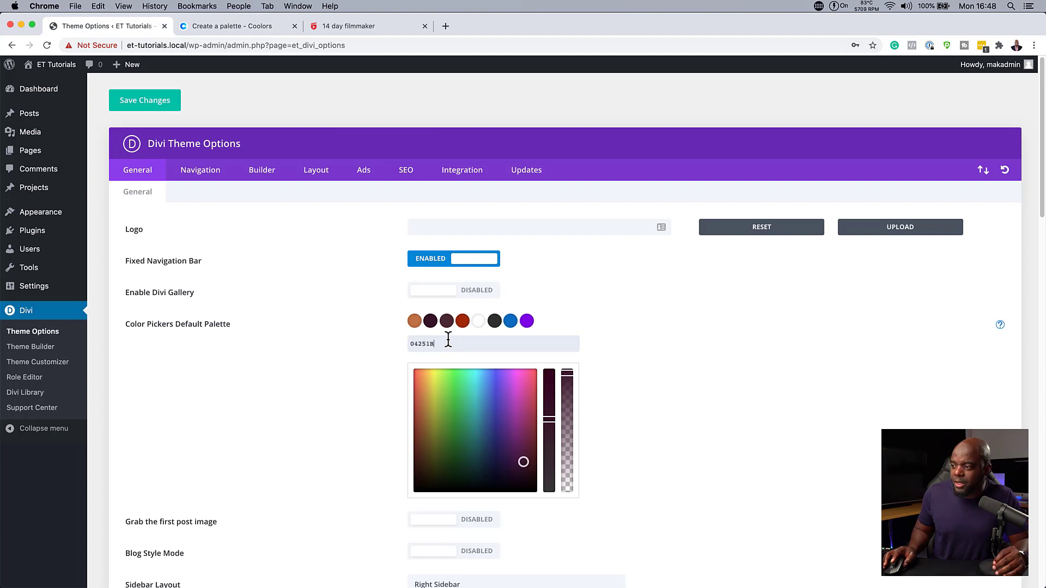
Copy pale pink F5E0F4 from Coolors into the third palette swatch.
left_click(256, 26)
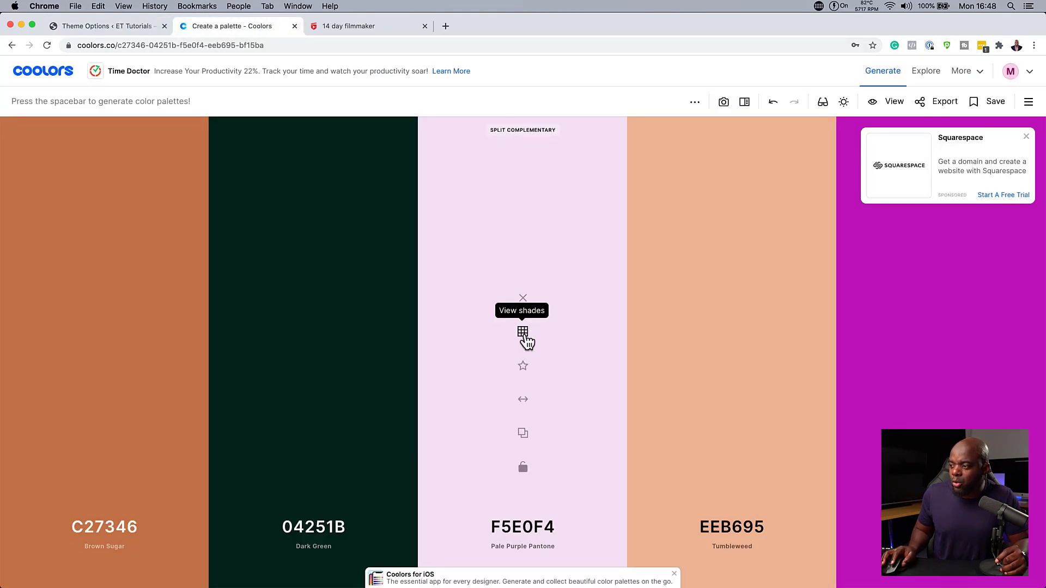
left_click(524, 434)
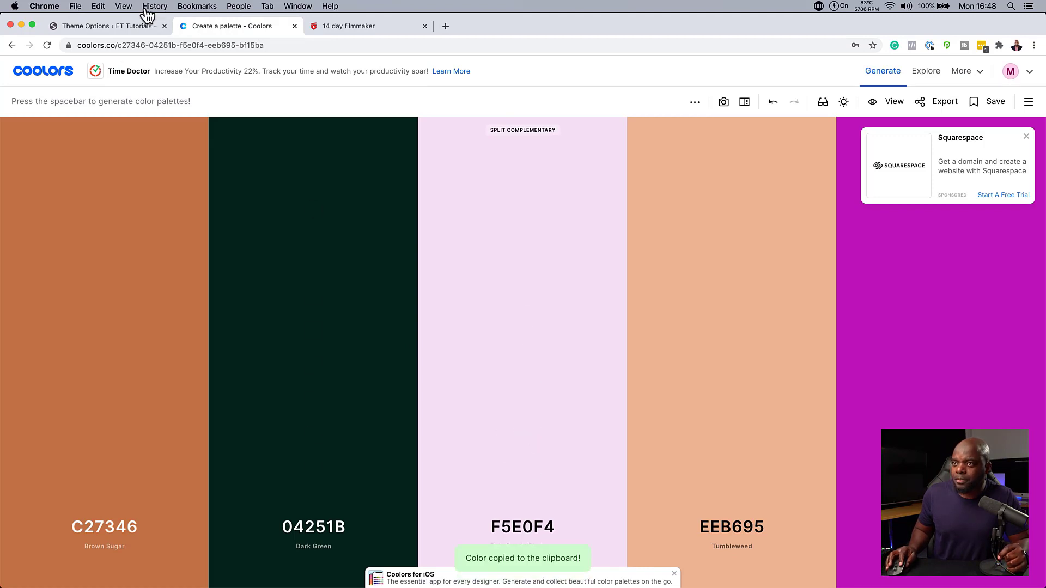
left_click(137, 27)
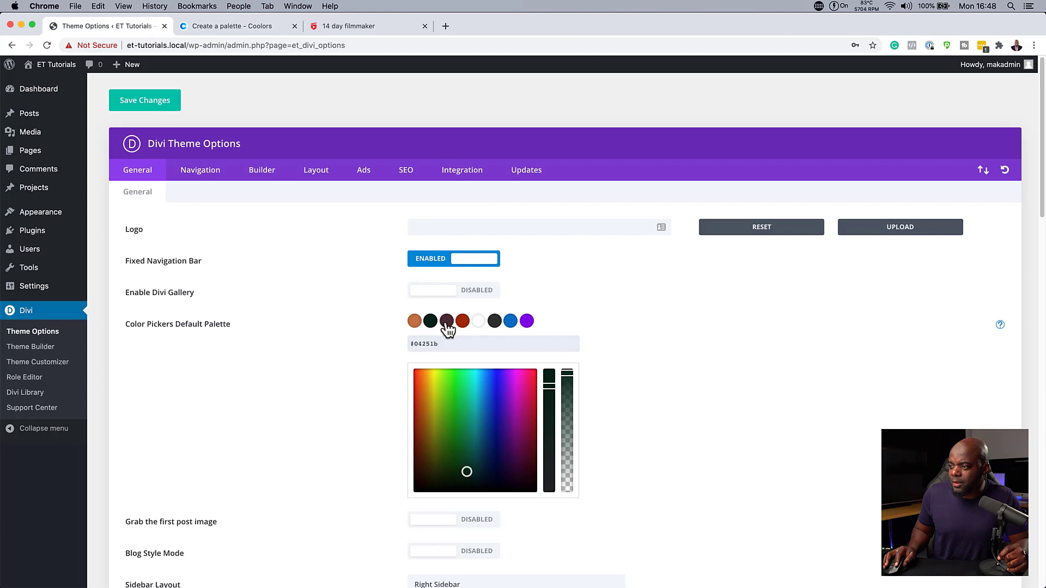
left_click(447, 321)
double_click(449, 343)
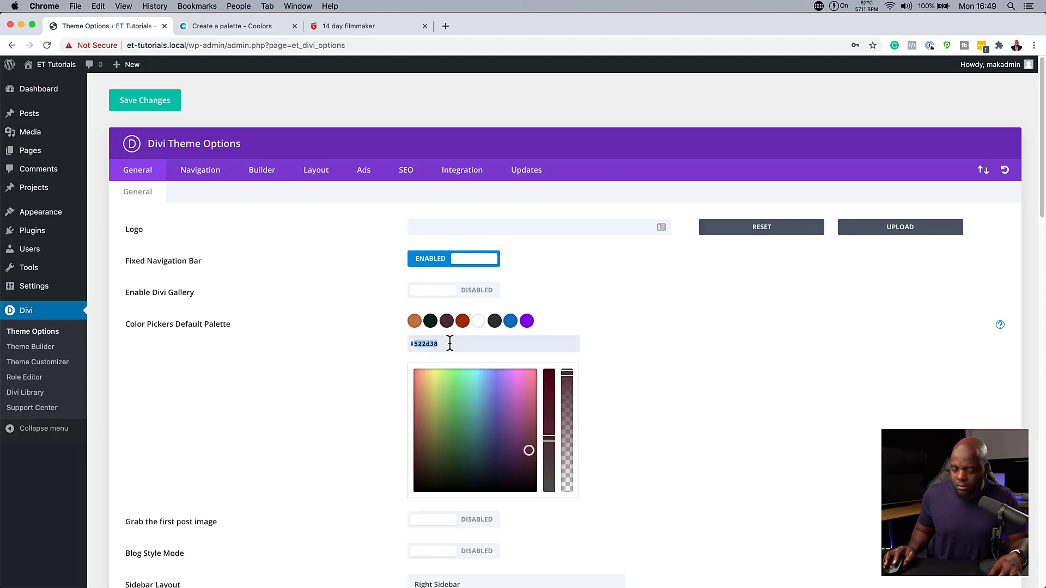
left_click(221, 26)
mouse_move(448, 384)
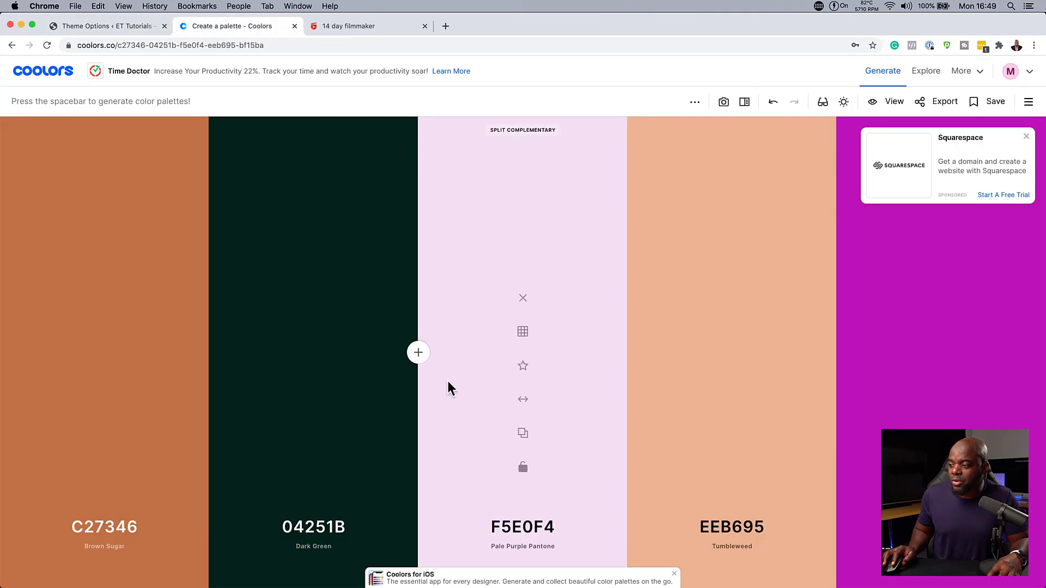
left_click(523, 434)
left_click(142, 27)
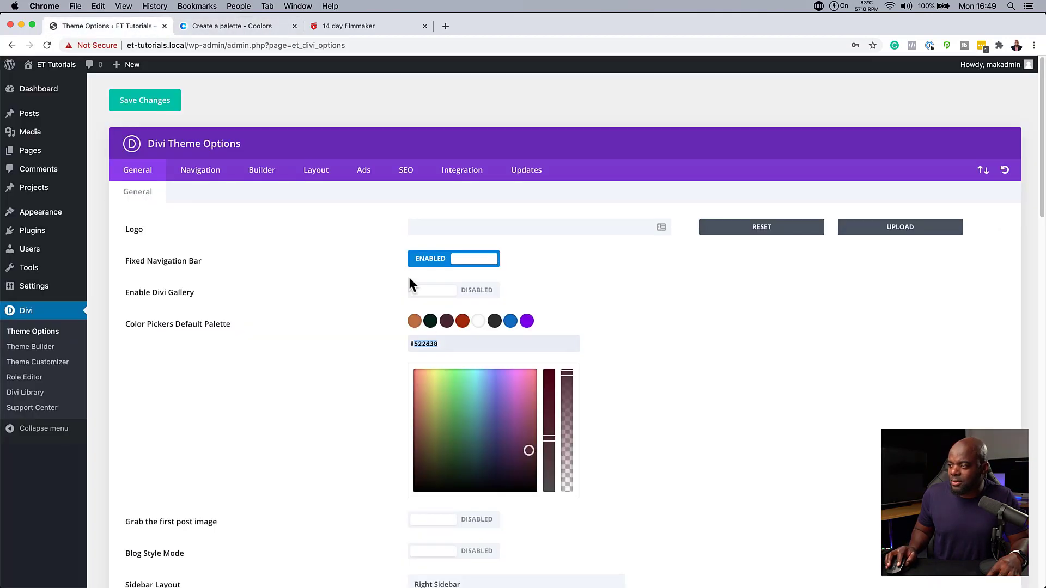
left_click(446, 321)
double_click(430, 343)
key("super+v")
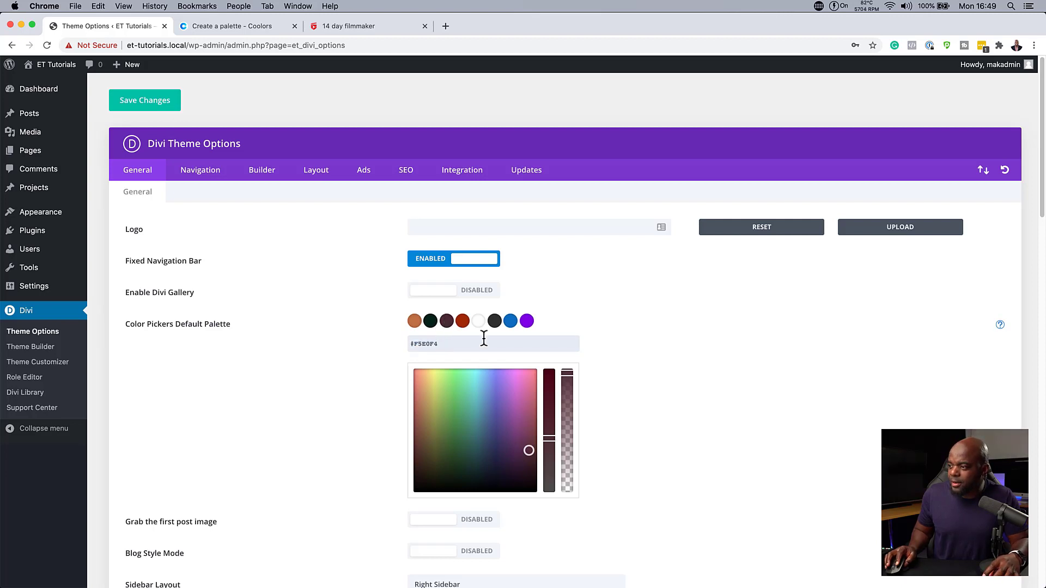
Put Tumbleweed EEB695 into the fourth swatch and save the Theme Options.
left_click(462, 323)
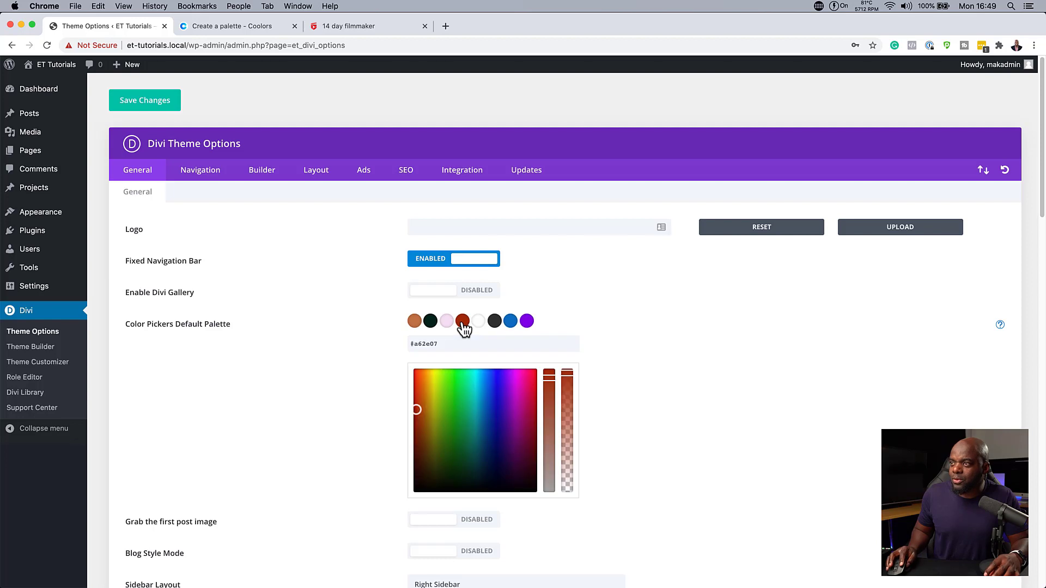
left_click(266, 25)
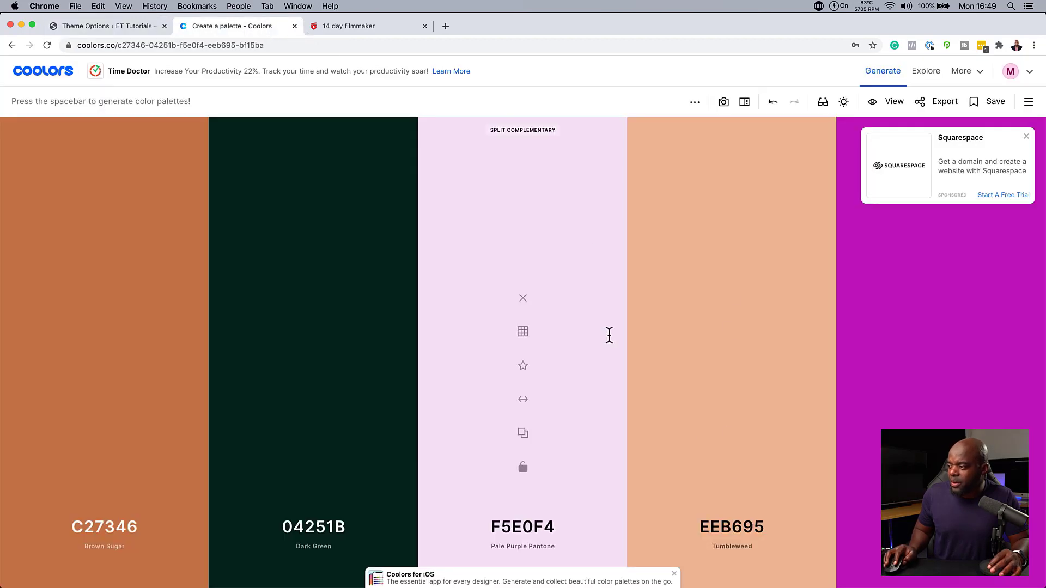
left_click(731, 429)
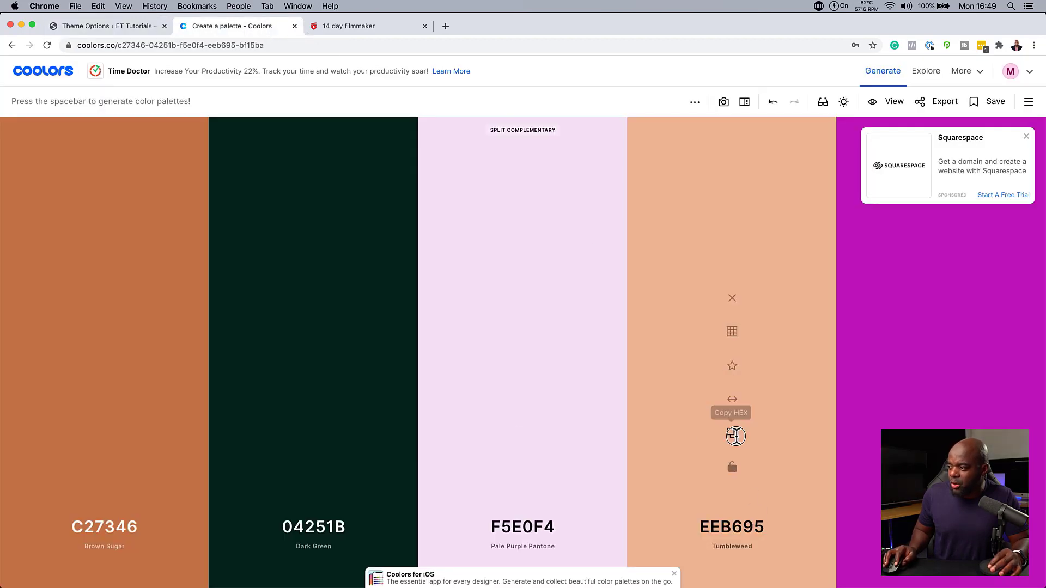
left_click(122, 31)
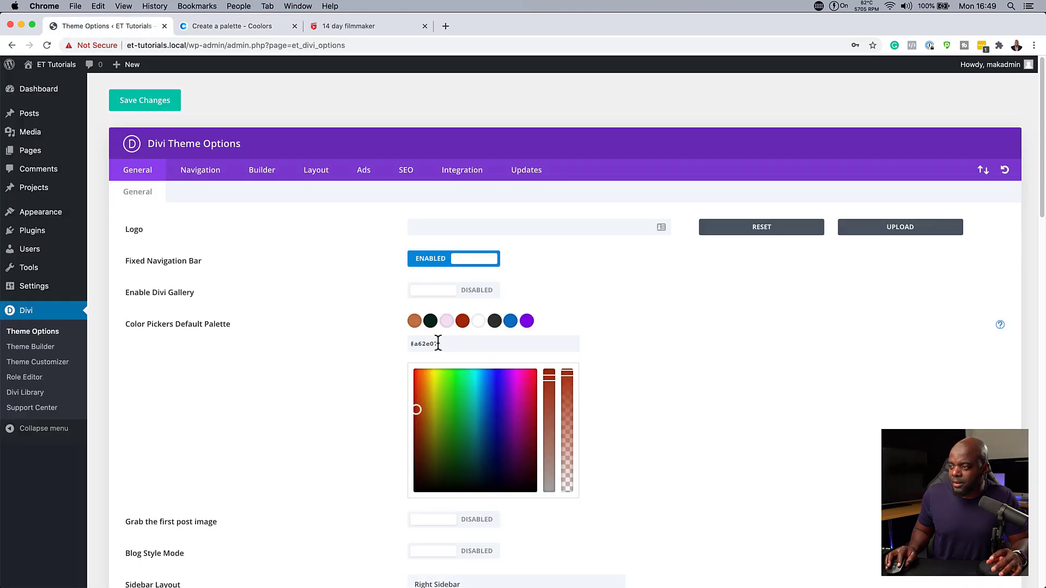
key("super+v")
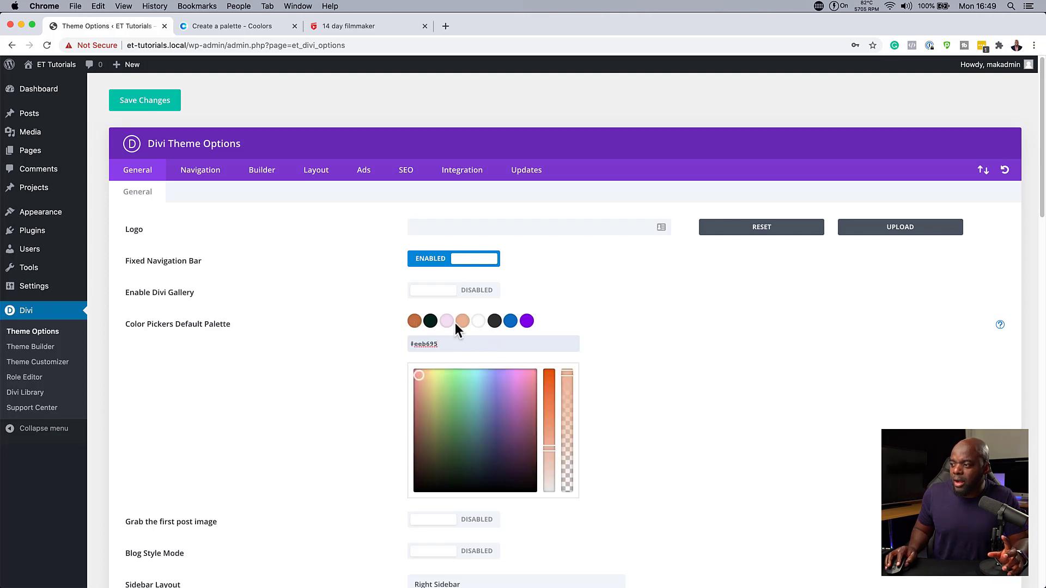
left_click(159, 102)
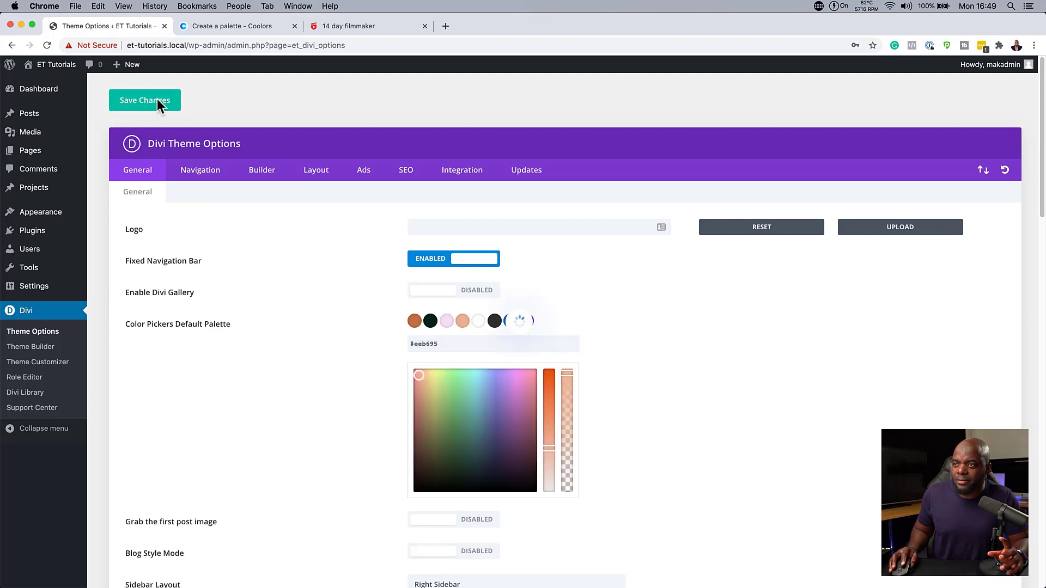
left_click(244, 25)
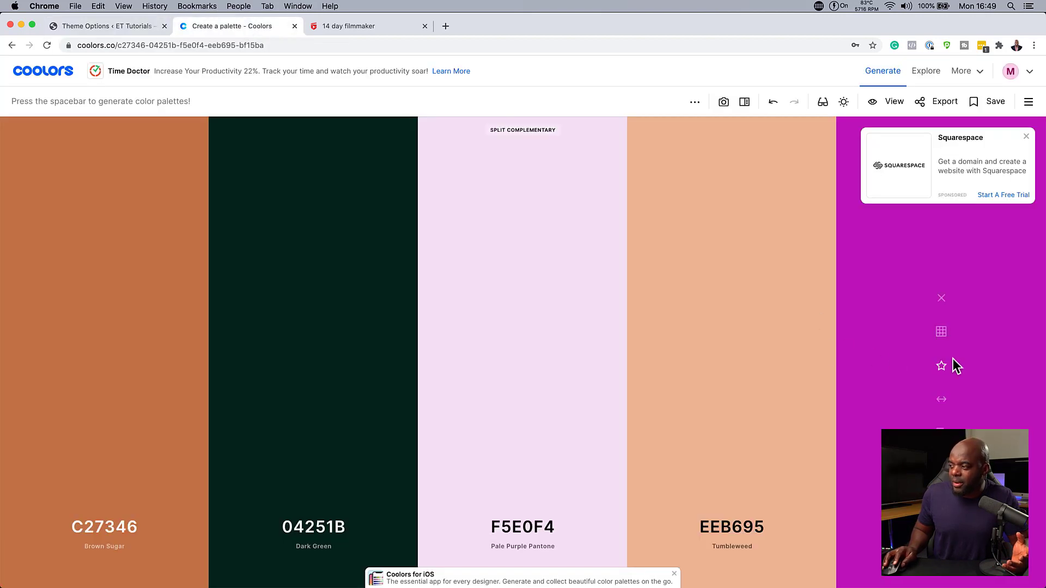
left_click(74, 26)
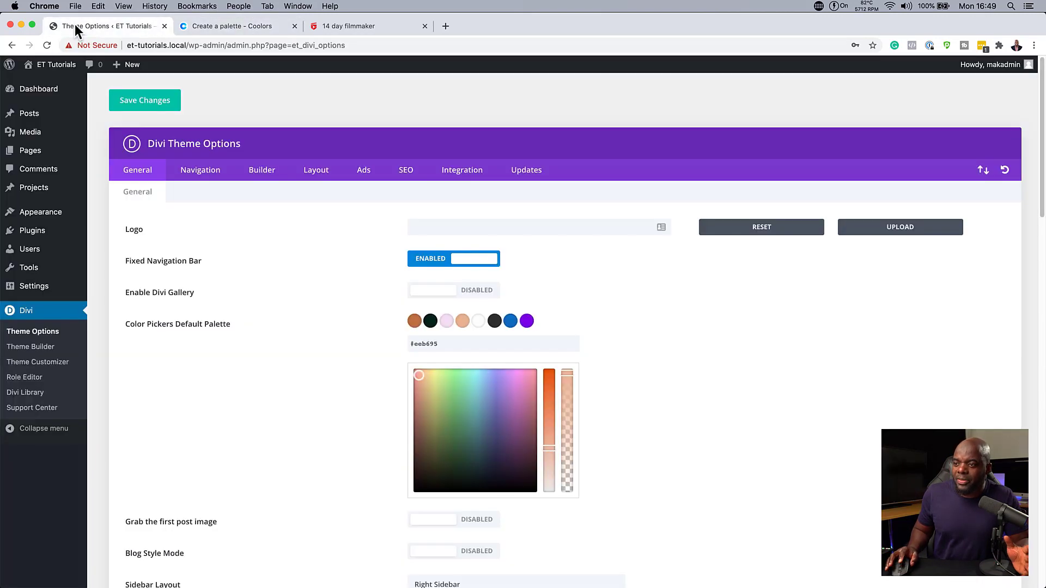
Add a new page titled 'Colours' via Pages > Add New and launch the Divi Builder.
mouse_move(47, 157)
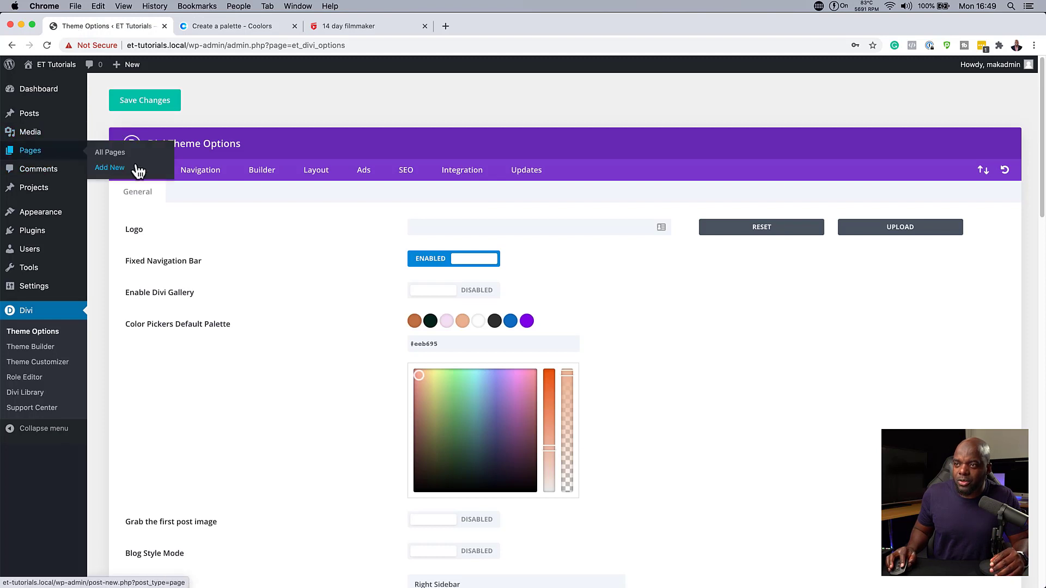
left_click(114, 175)
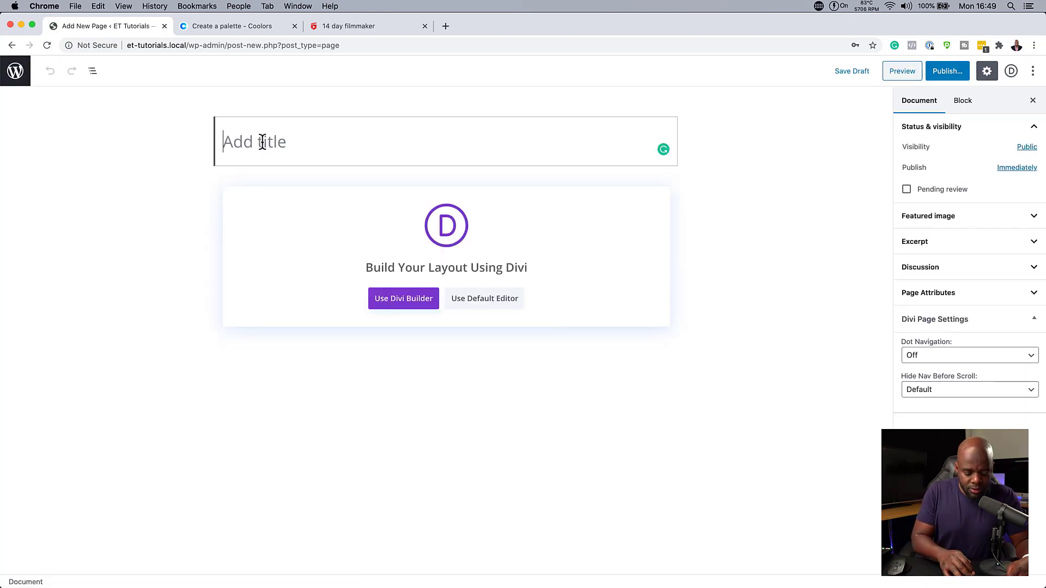
type("Co")
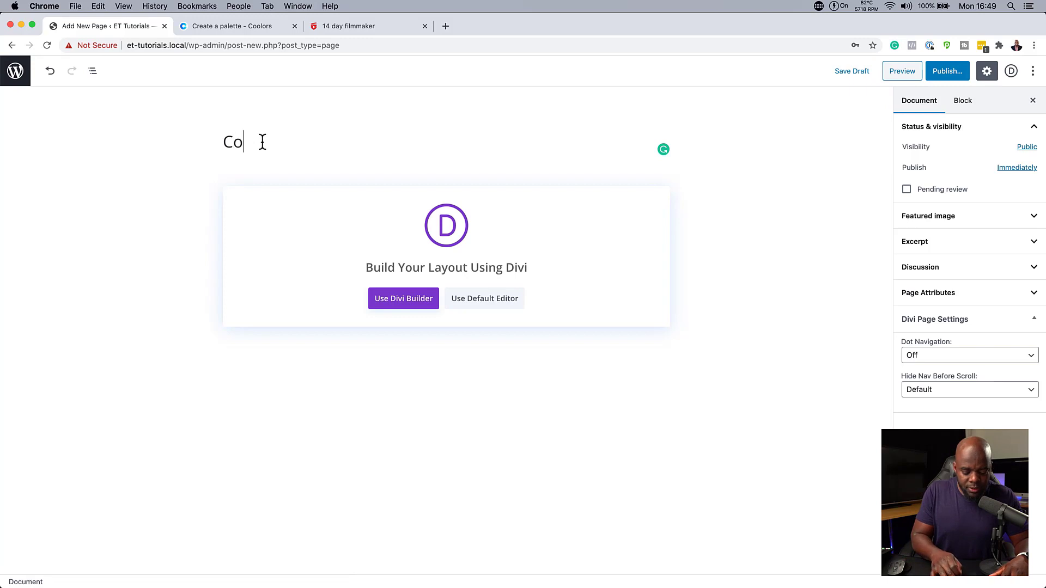
type("lours")
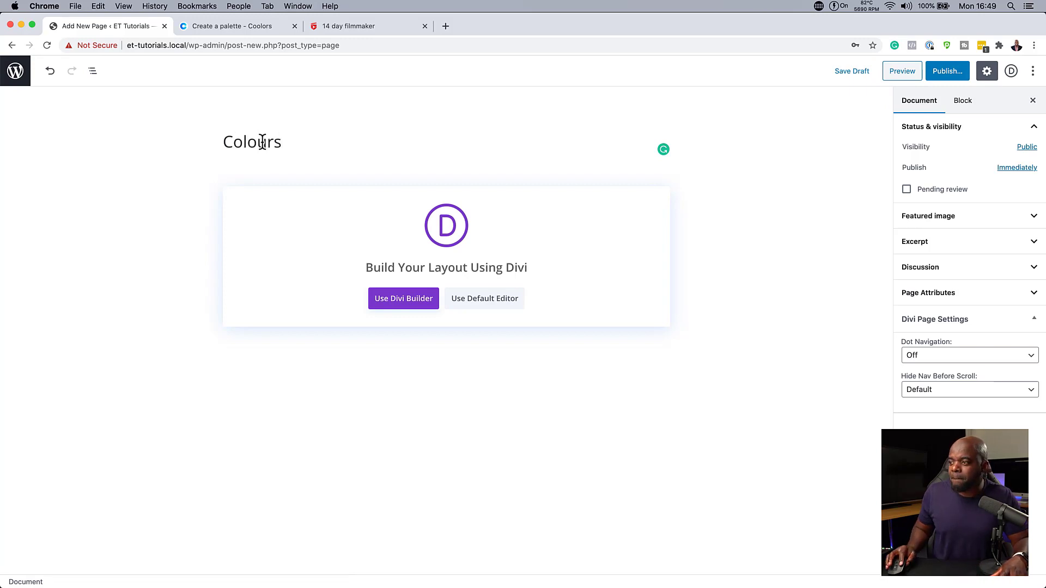
left_click(403, 299)
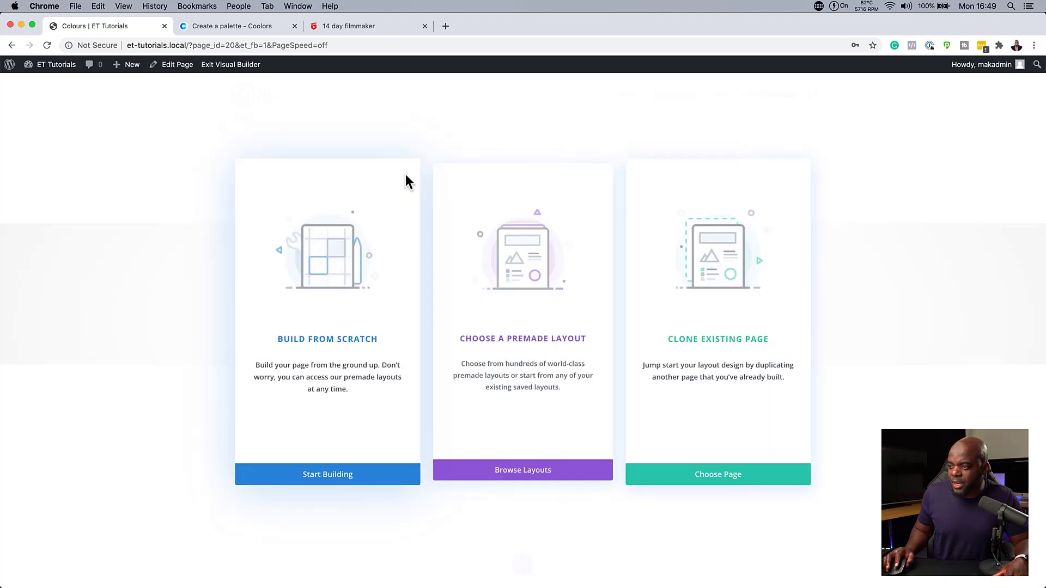
Build from scratch with a one-column row holding a Blurb module.
left_click(364, 347)
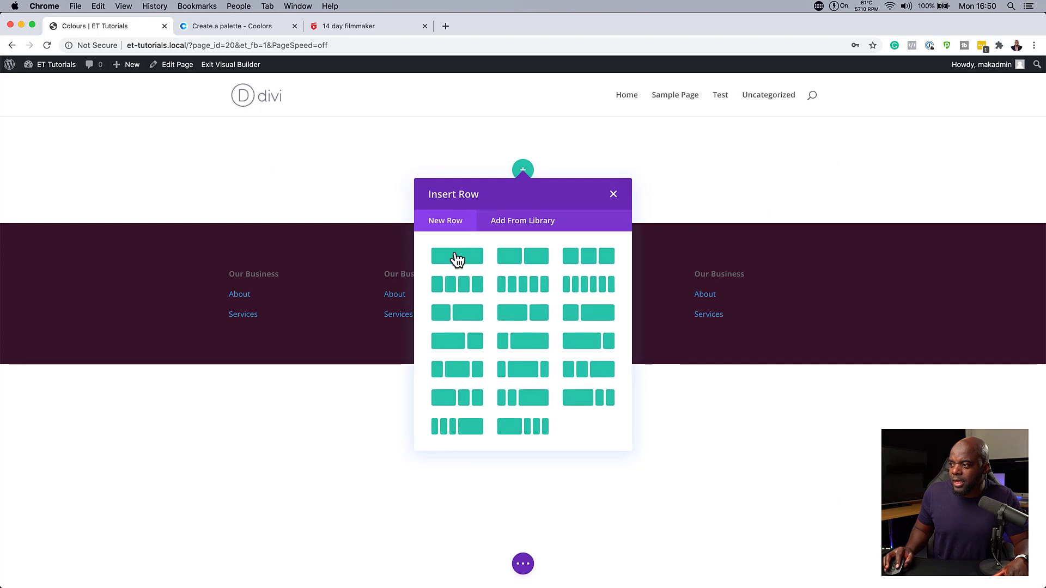
left_click(461, 264)
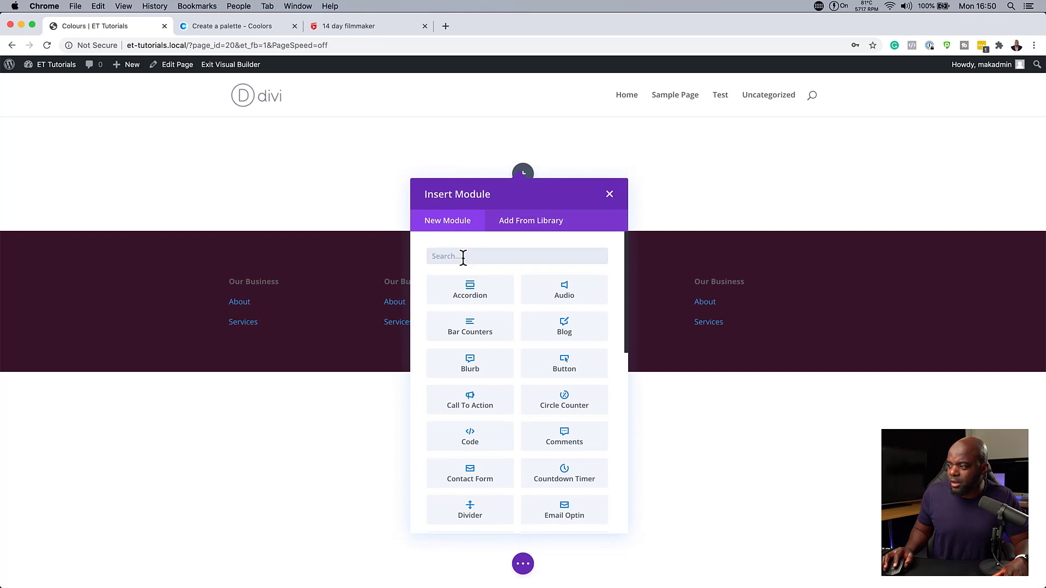
left_click(485, 367)
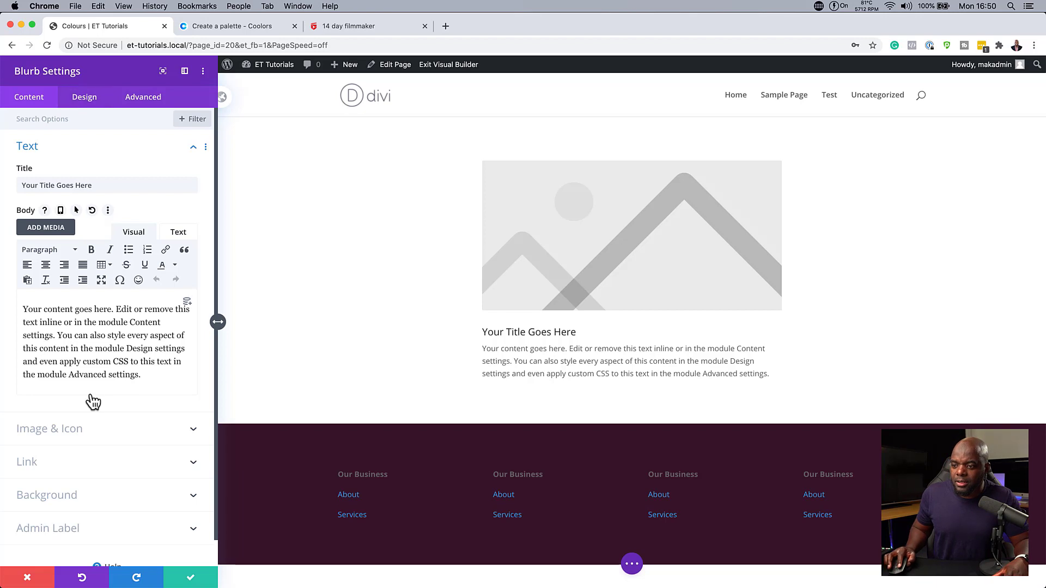
Set the blurb's background to the dark green palette swatch.
left_click(68, 498)
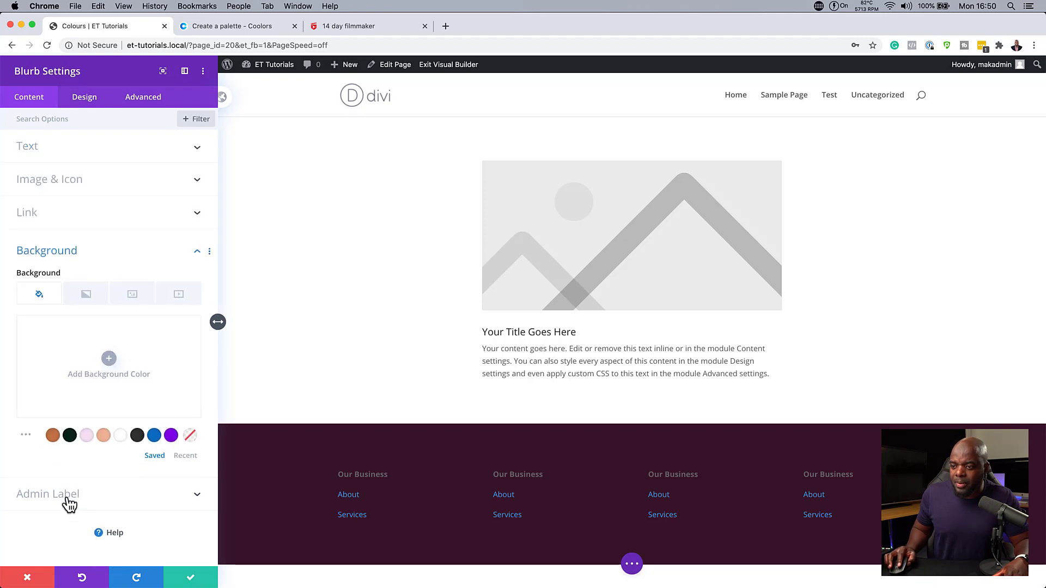
left_click(52, 436)
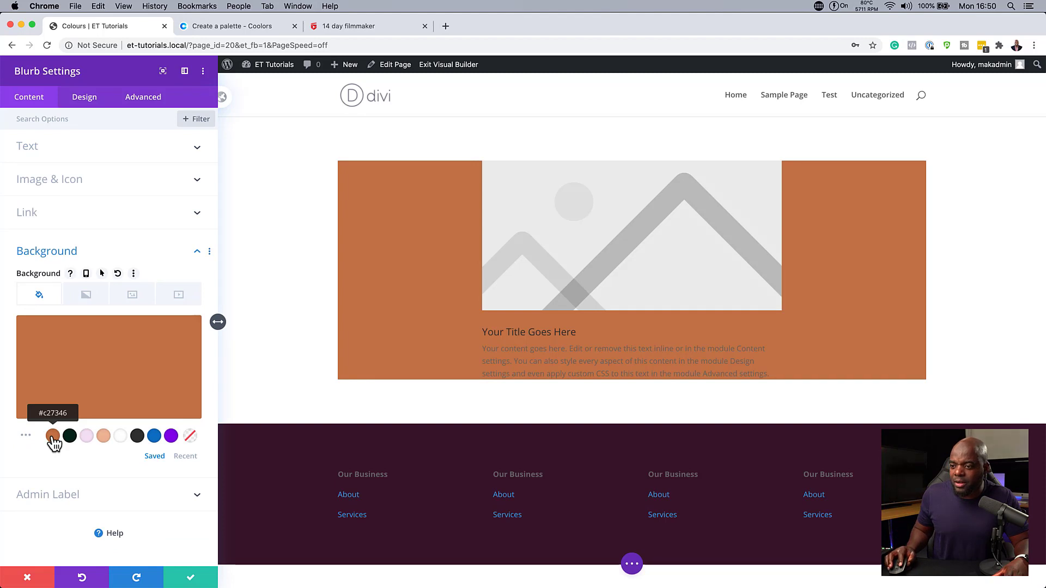
left_click(70, 437)
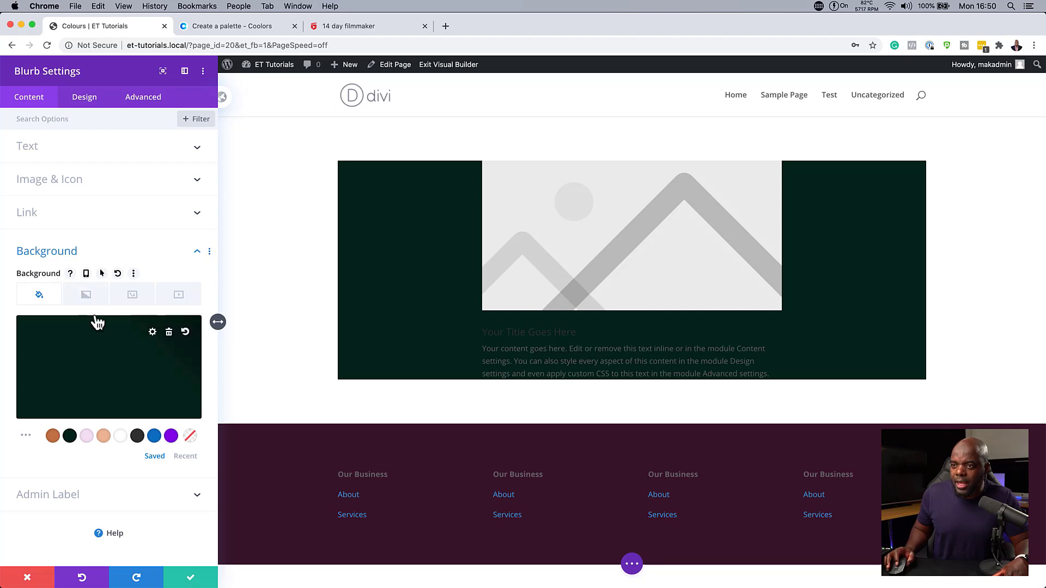
Replace the blurb image with the mute-speaker icon.
left_click(76, 184)
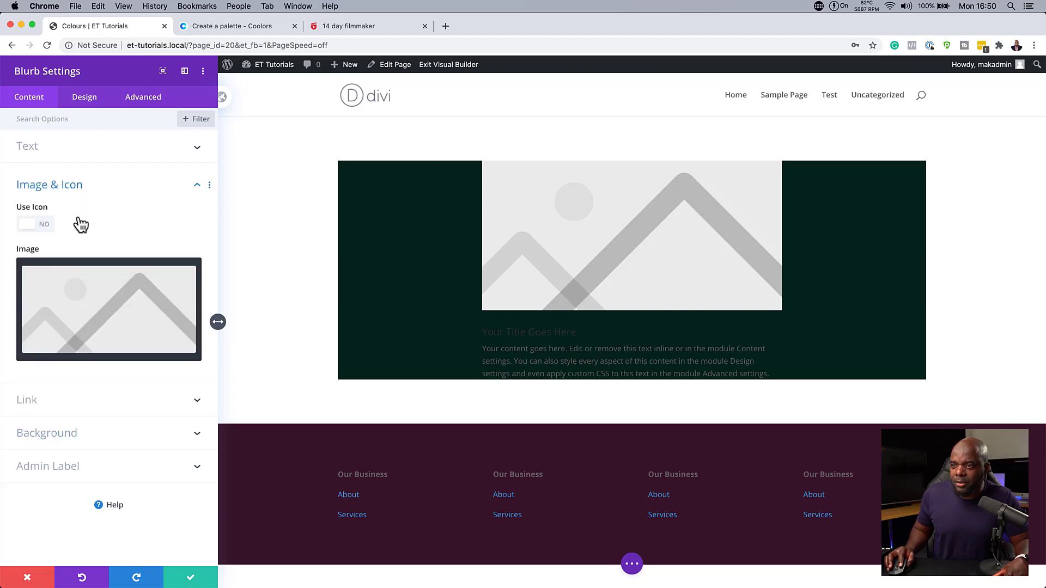
left_click(44, 229)
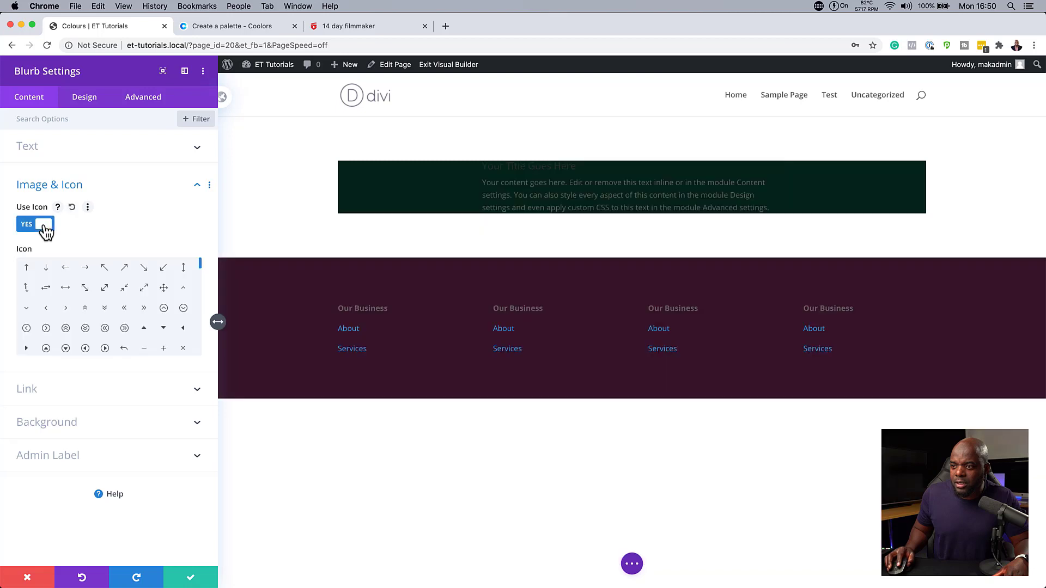
left_click_drag(201, 271, 203, 287)
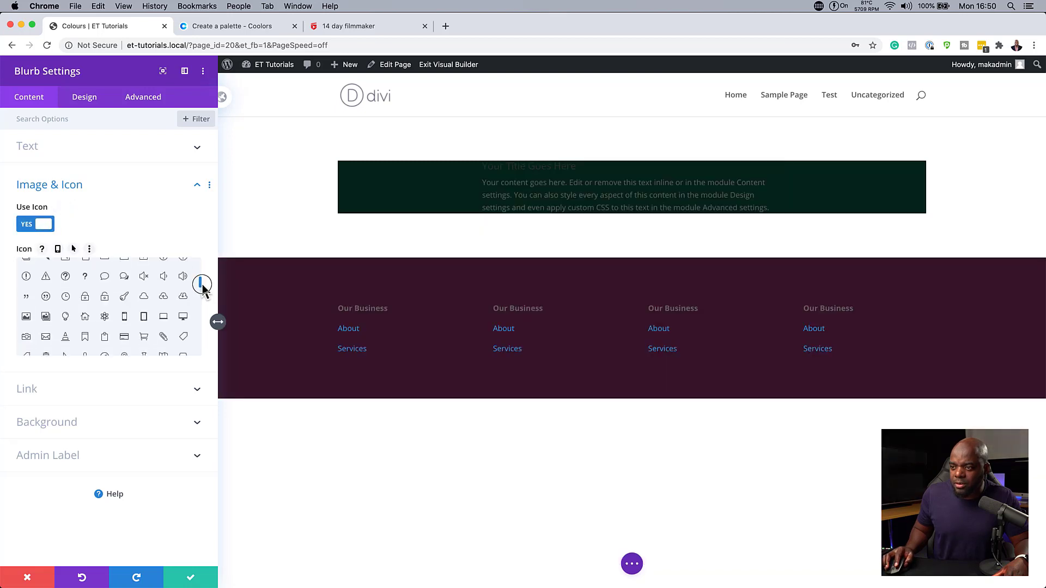
left_click(144, 276)
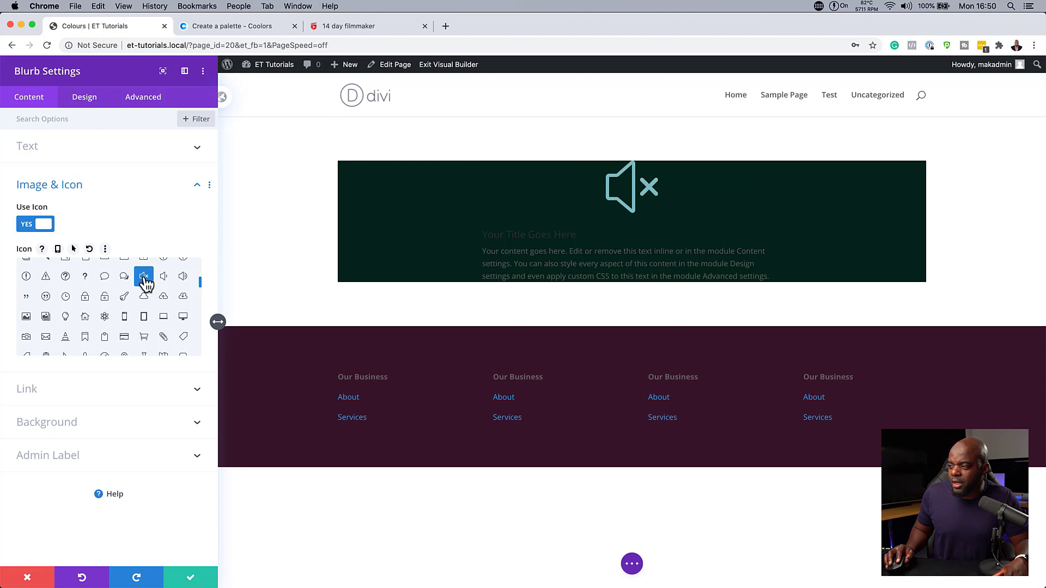
left_click(85, 104)
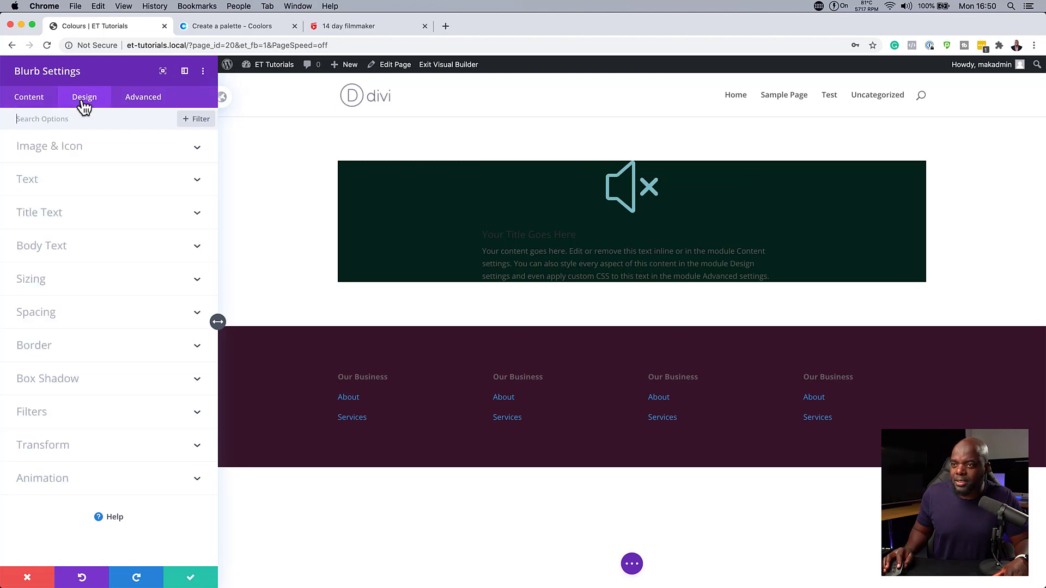
Colour the mute icon brown, turn off its circle, and set icon font size to 66px.
left_click(65, 153)
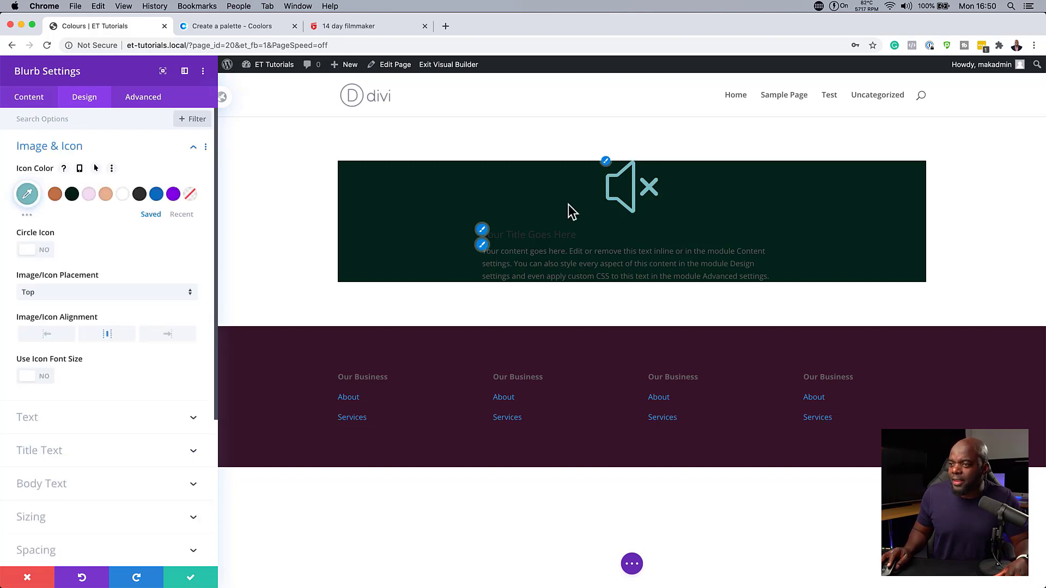
left_click(46, 253)
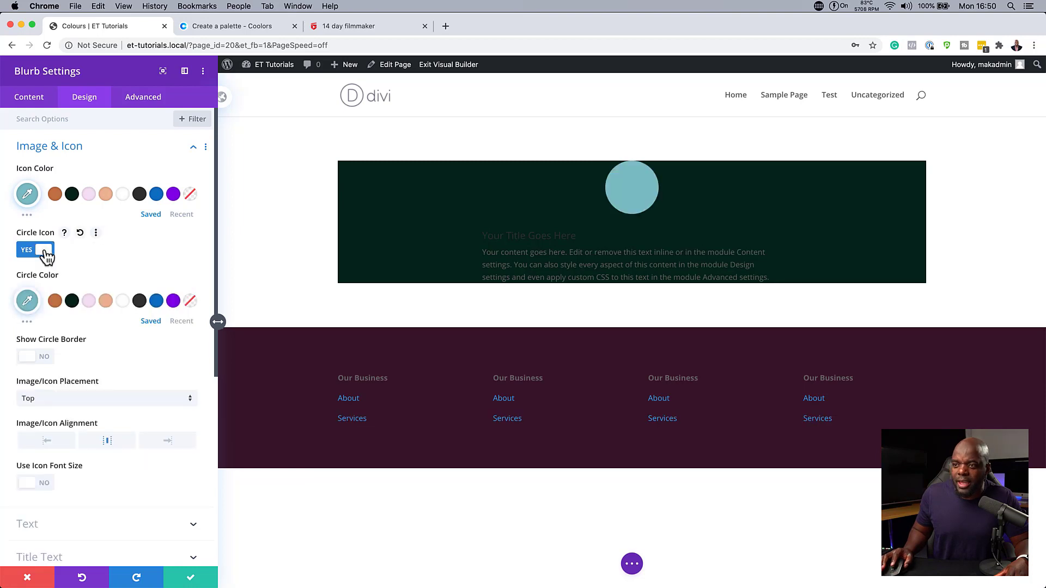
left_click(55, 301)
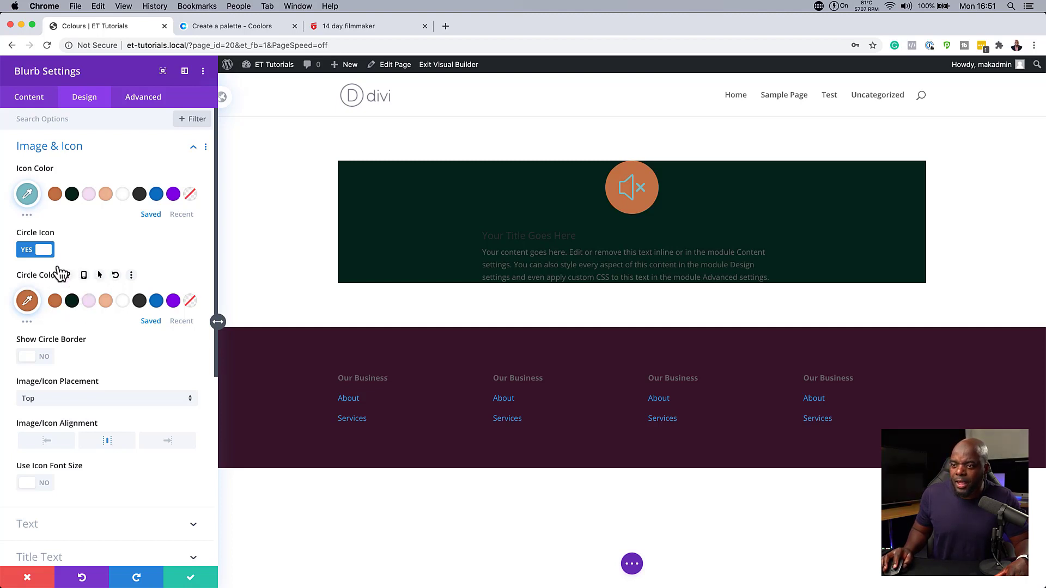
left_click(46, 358)
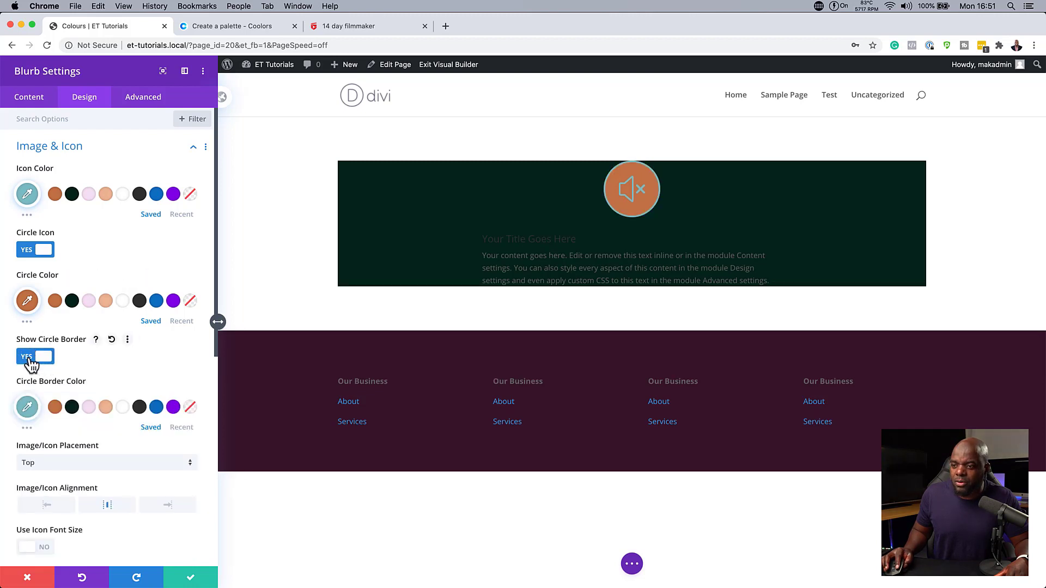
left_click(31, 360)
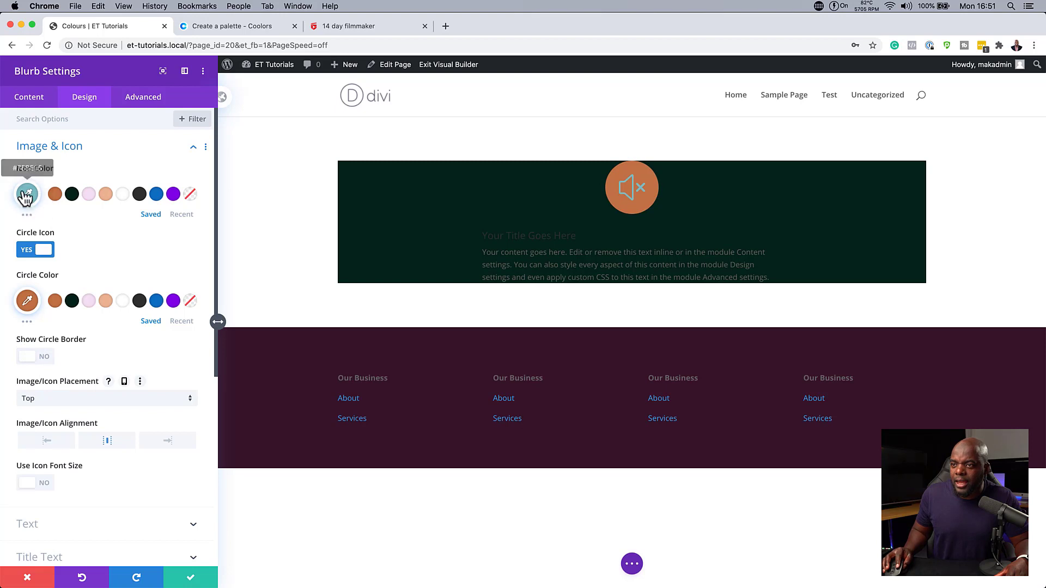
left_click(88, 195)
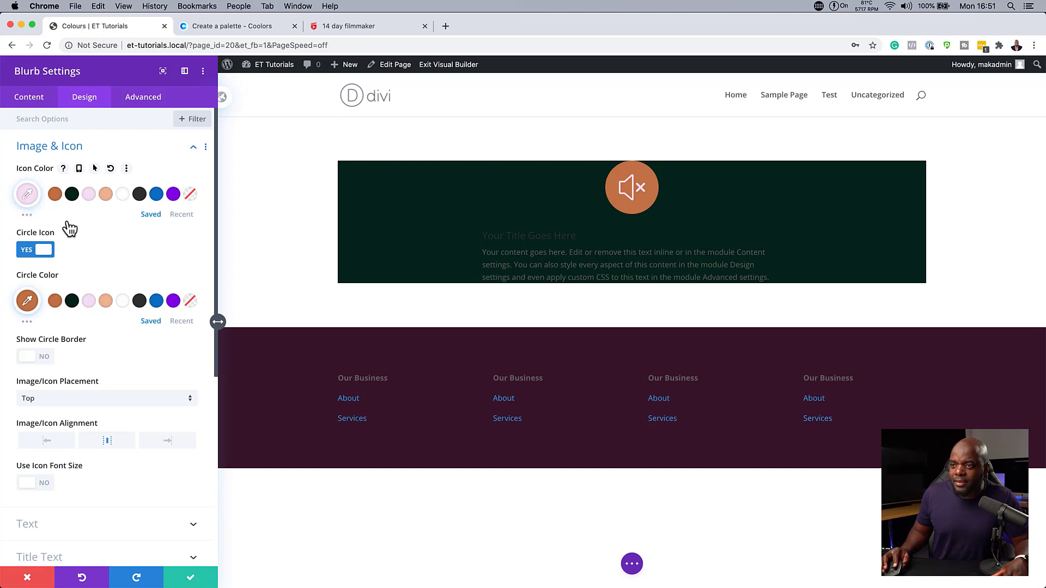
left_click(55, 194)
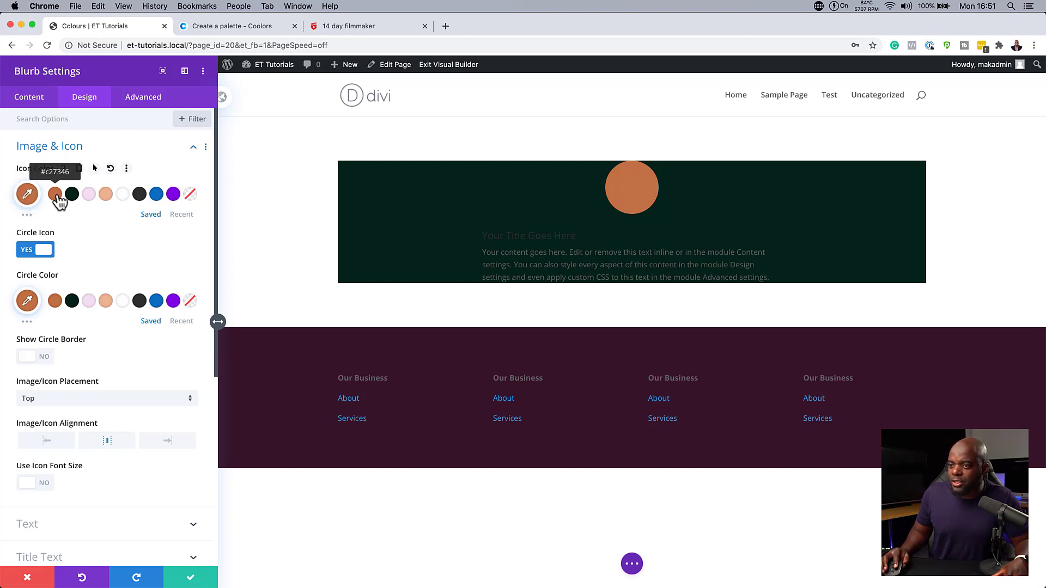
left_click(88, 301)
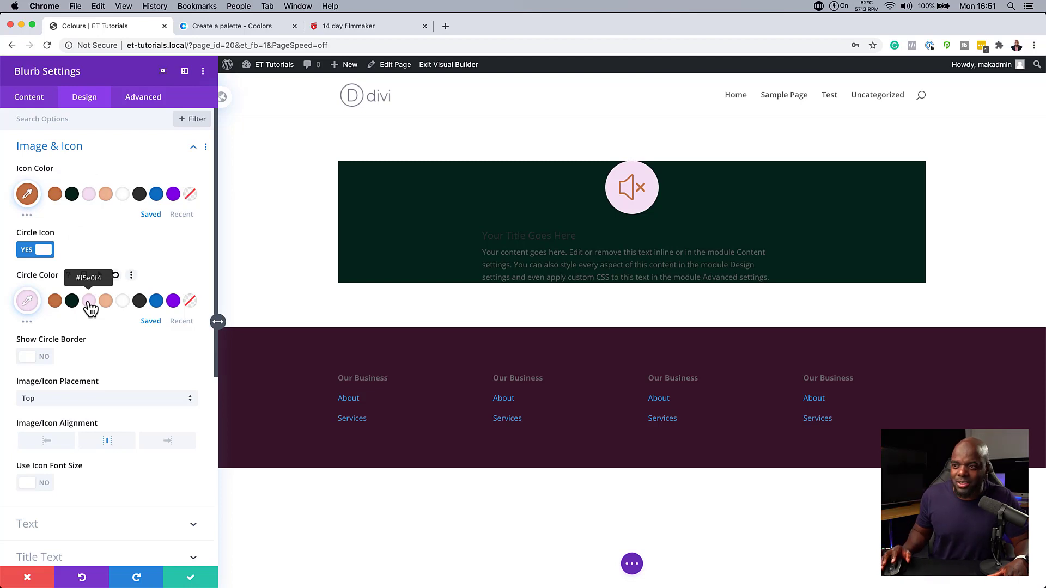
left_click(73, 303)
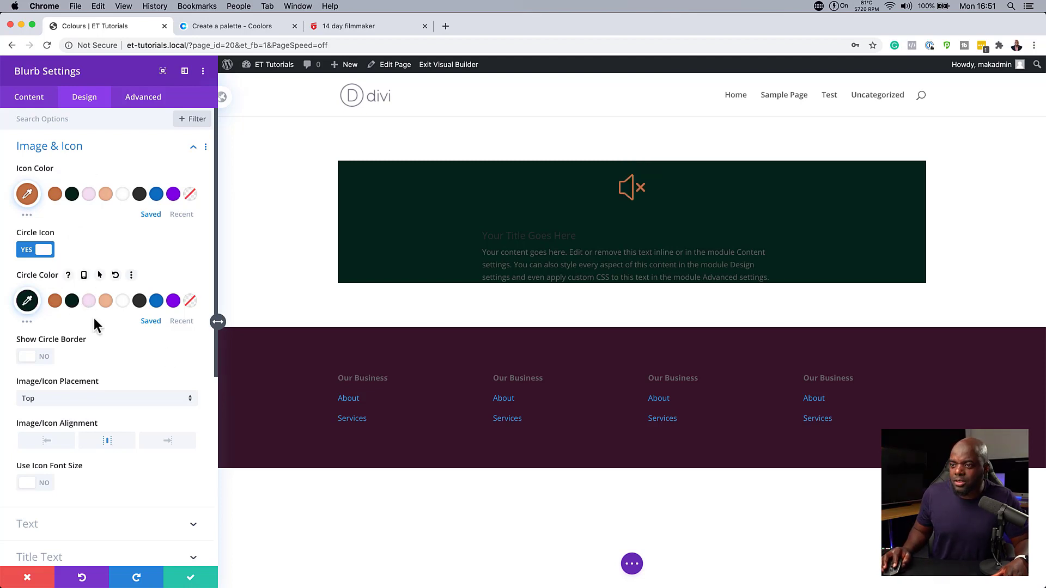
left_click(27, 251)
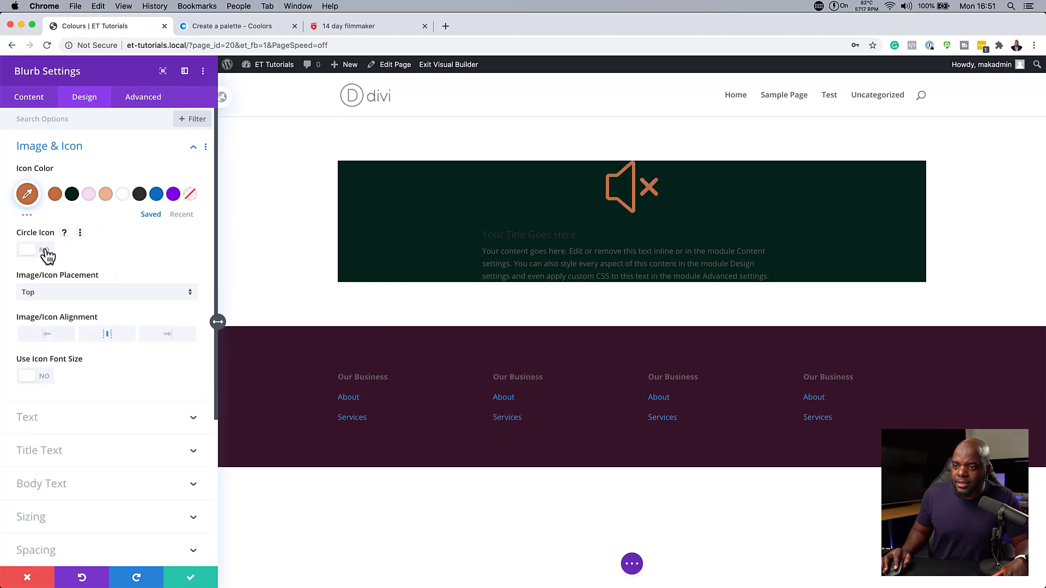
left_click(42, 379)
left_click_drag(105, 424, 79, 419)
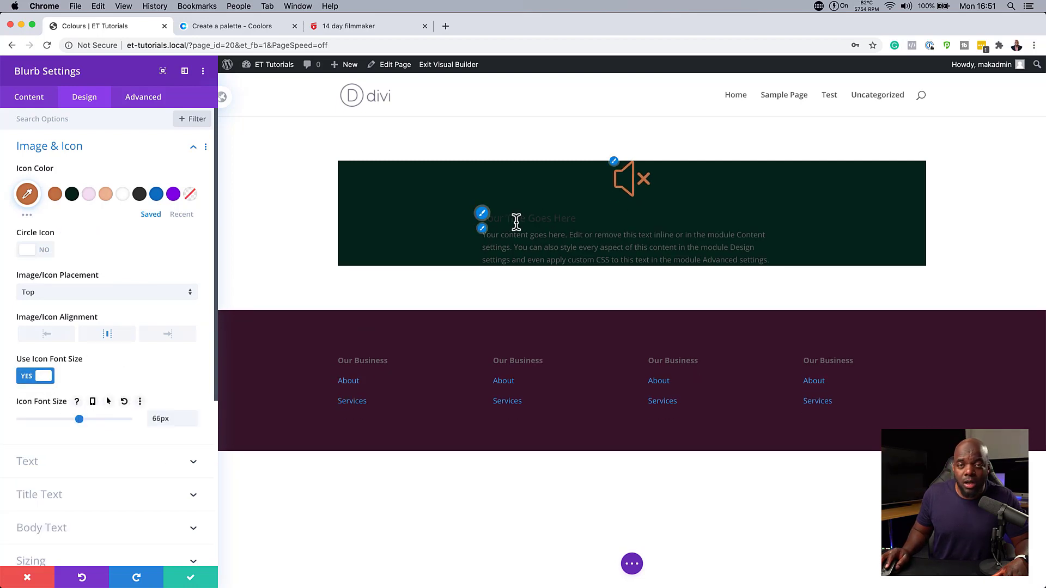
Make the blurb title peach and the body text grey (8f8f8f).
left_click(482, 214)
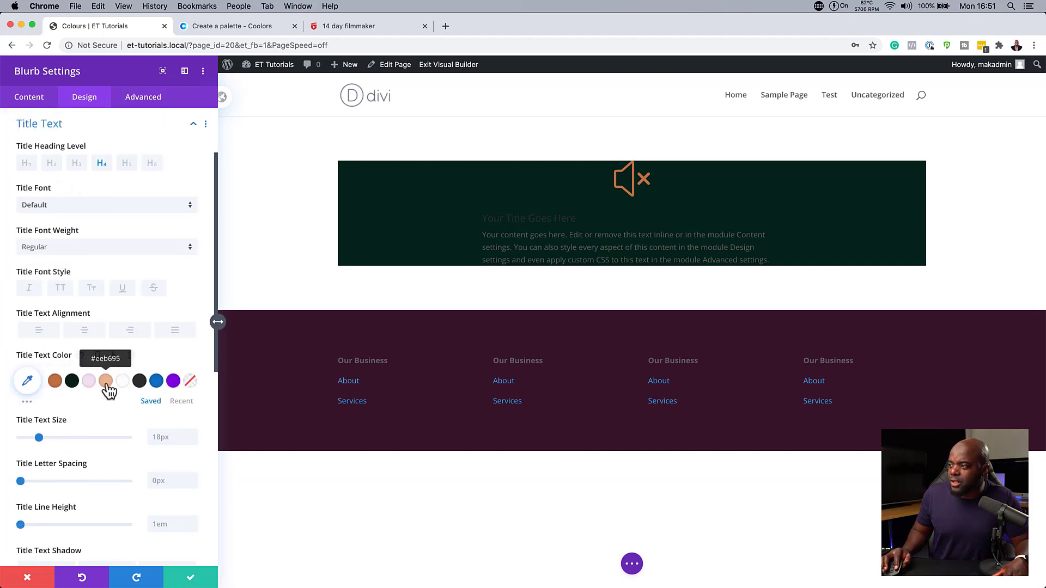
left_click(106, 381)
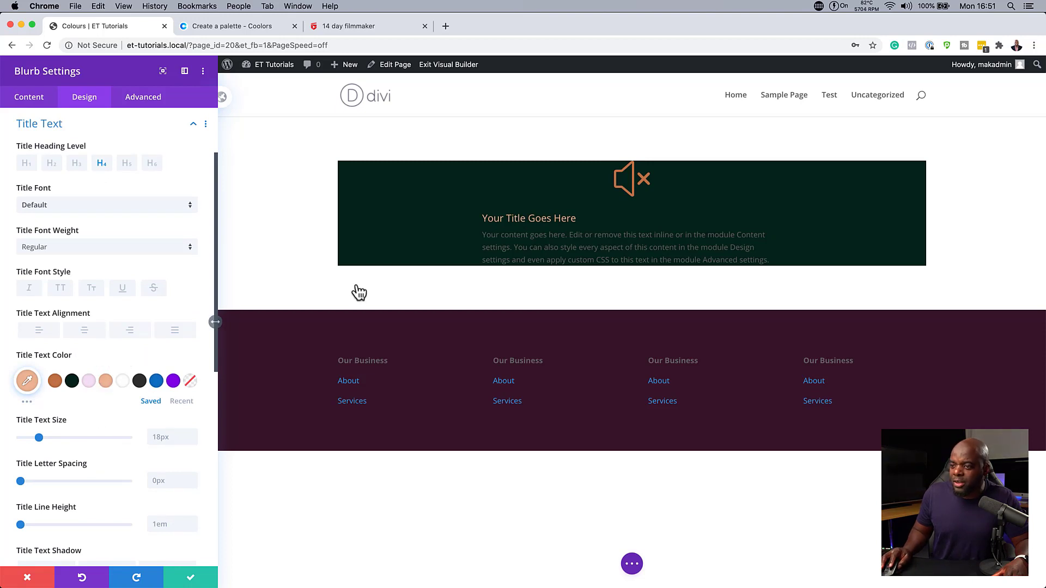
left_click(485, 233)
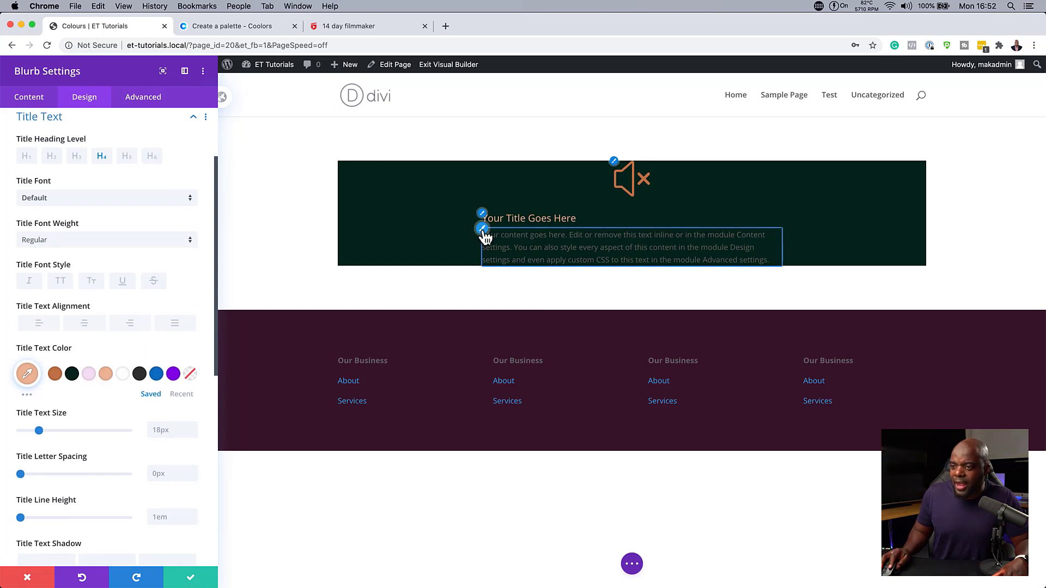
left_click(55, 374)
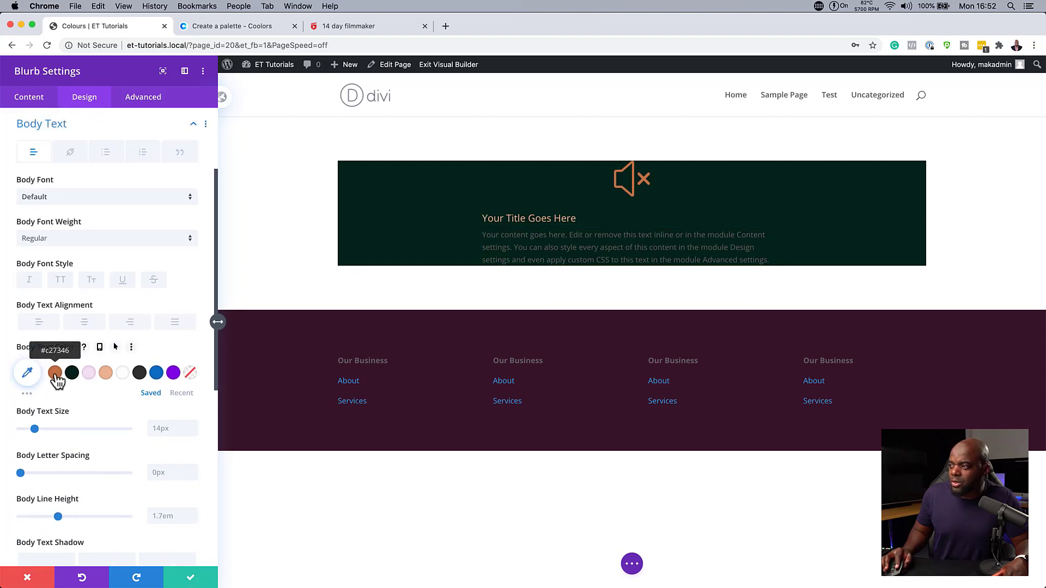
left_click(90, 375)
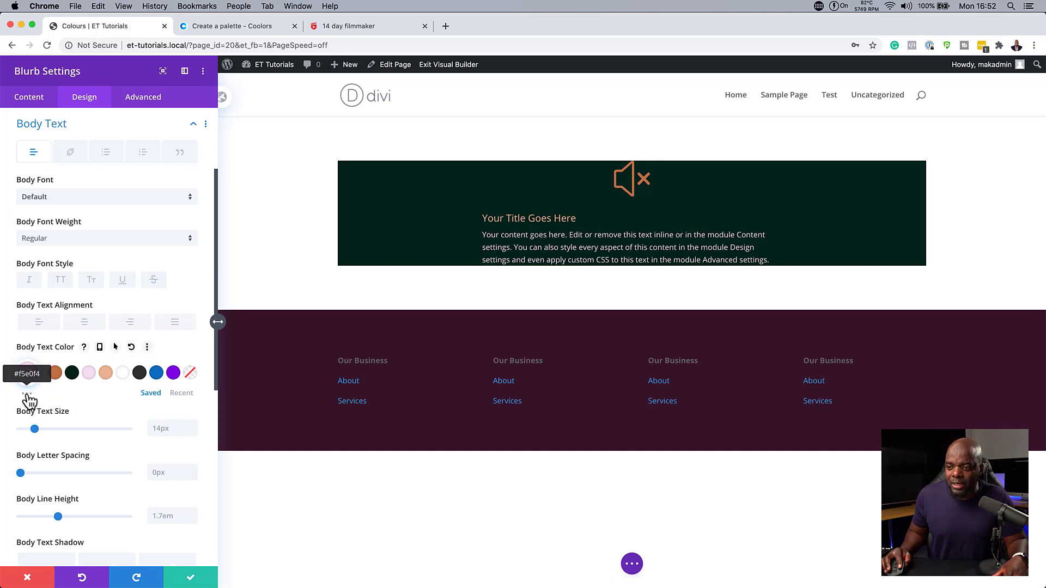
left_click(27, 394)
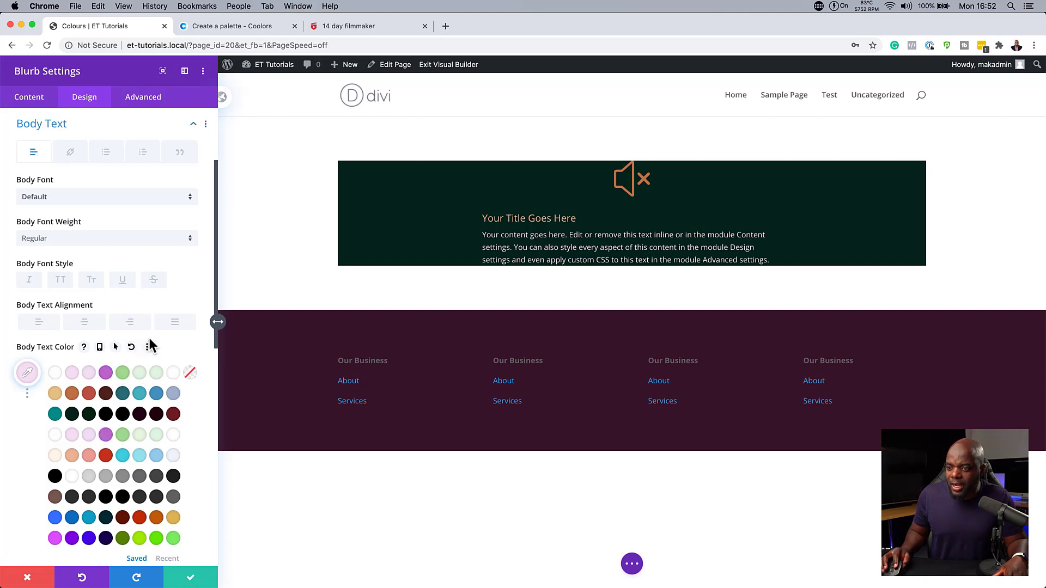
left_click(70, 394)
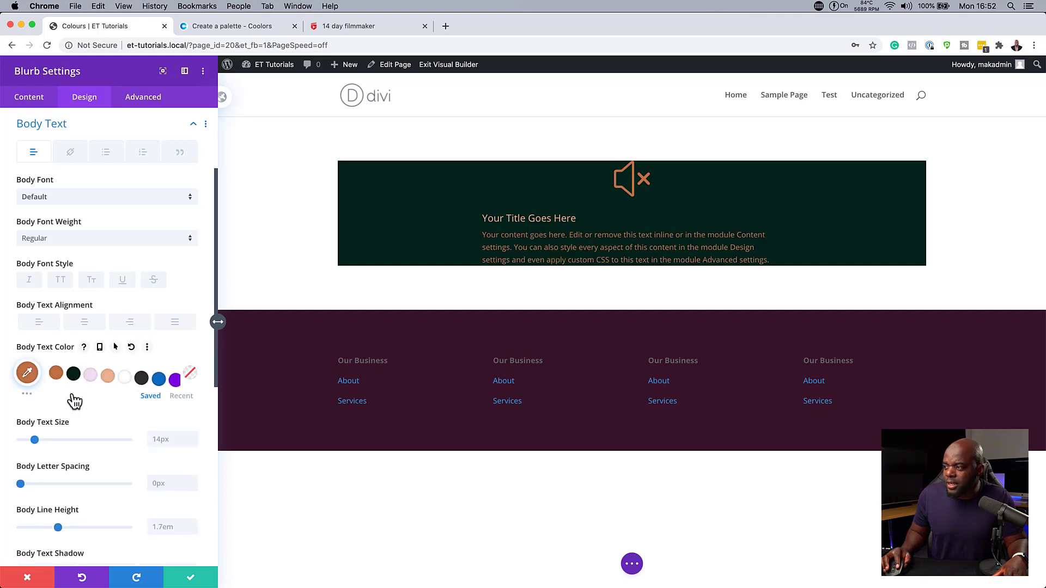
left_click(28, 392)
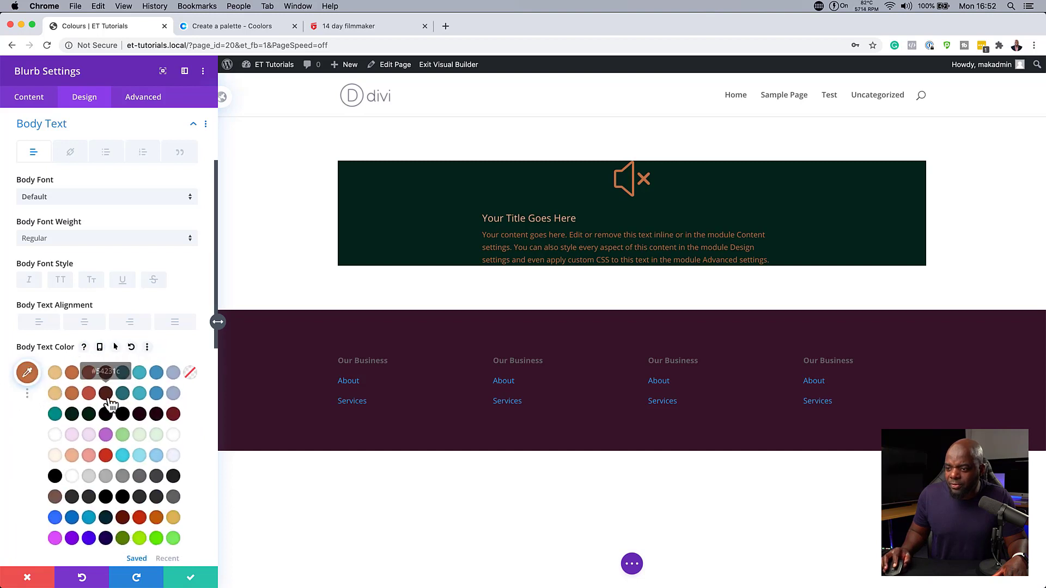
left_click(123, 456)
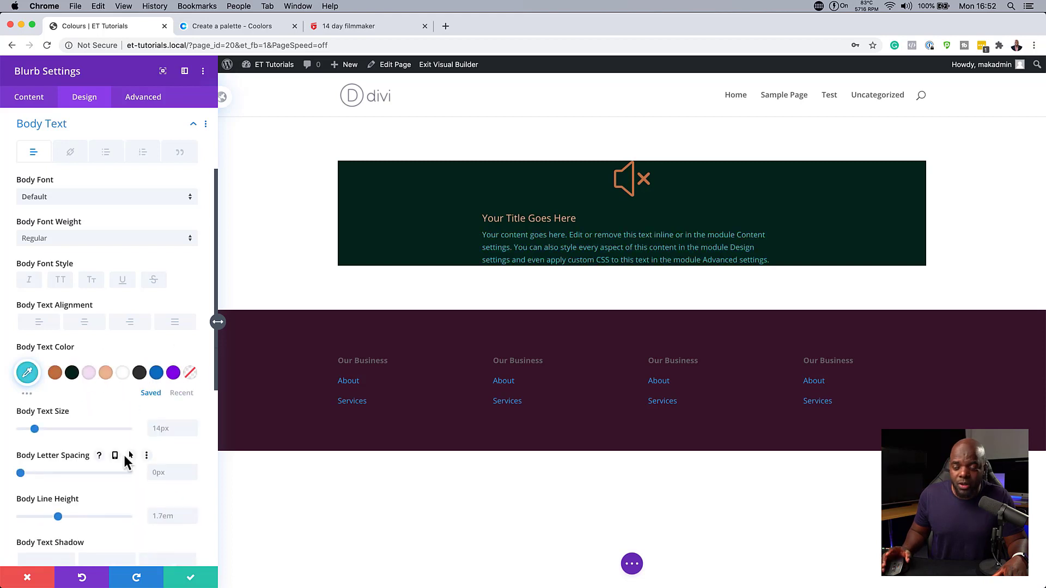
left_click(28, 395)
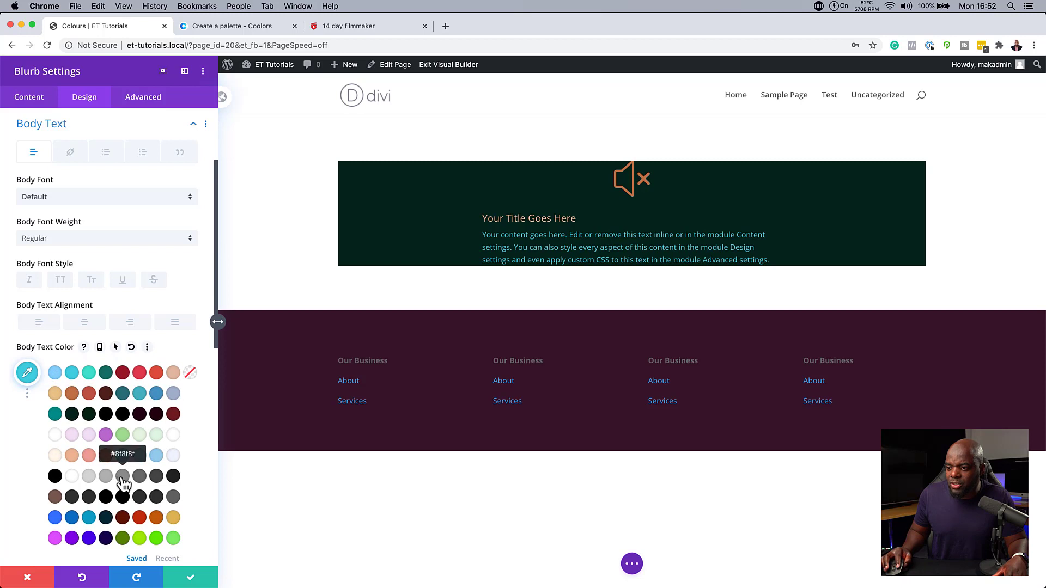
left_click(113, 478)
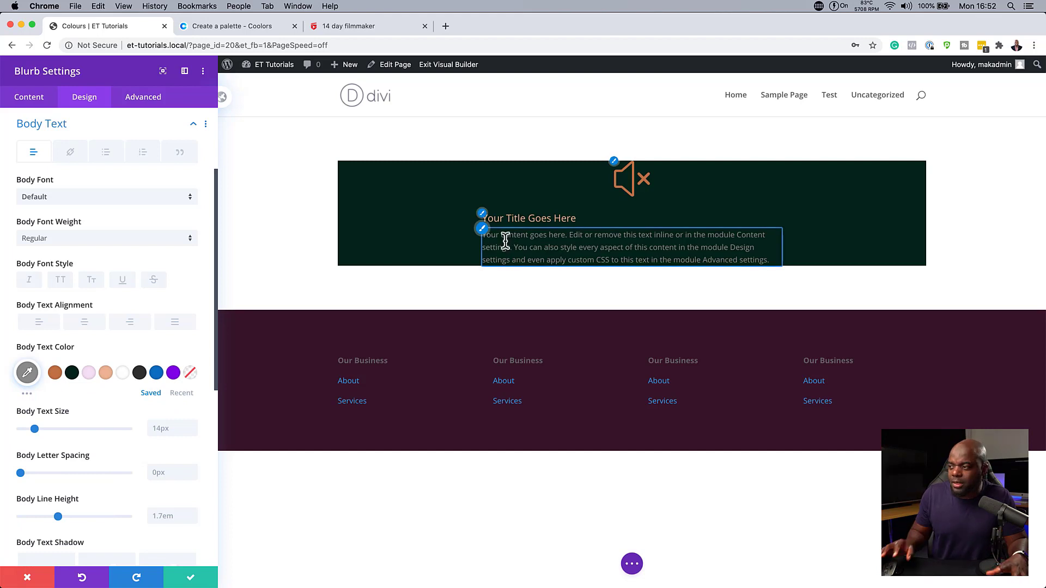
Colour the blurb title teal #0da0c5 after trying orange and blue #0c71c3.
left_click(482, 213)
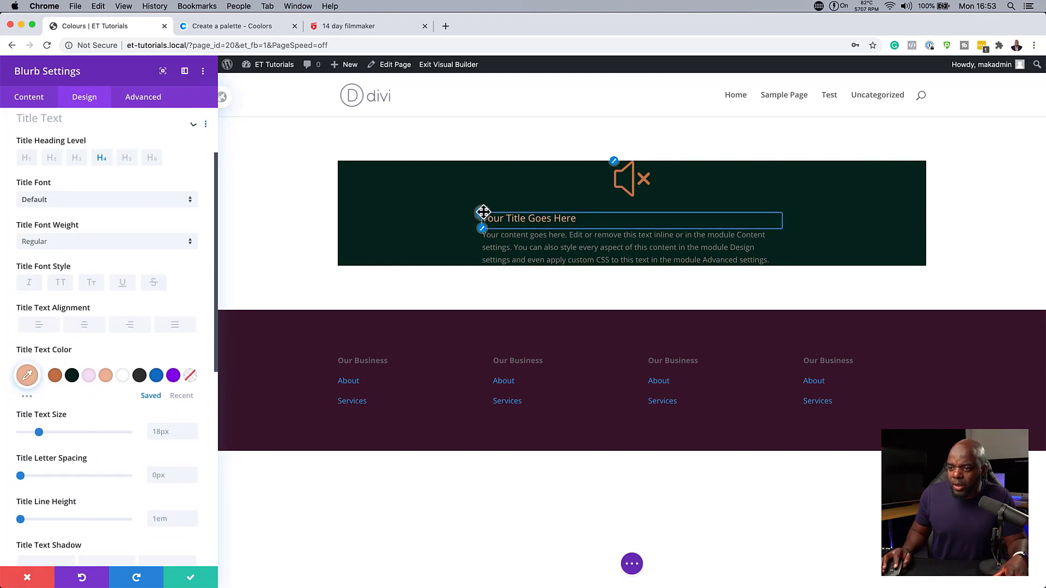
left_click(55, 382)
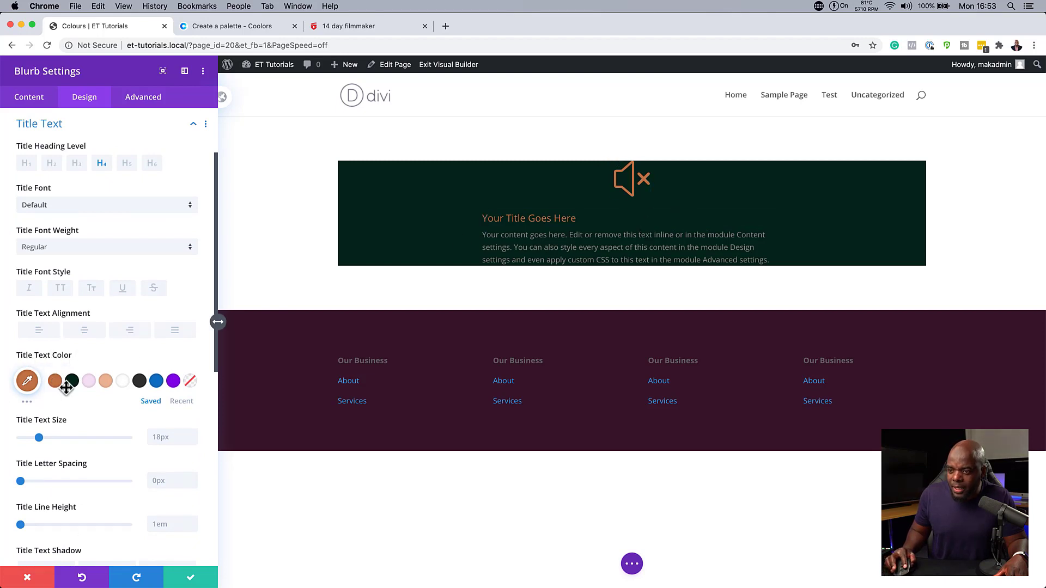
left_click(27, 404)
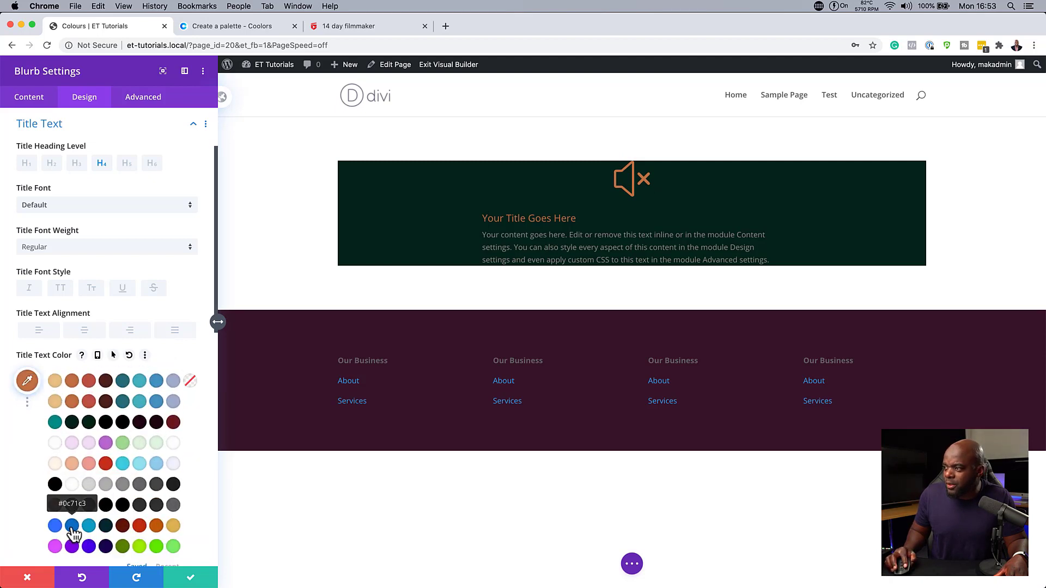
left_click(71, 526)
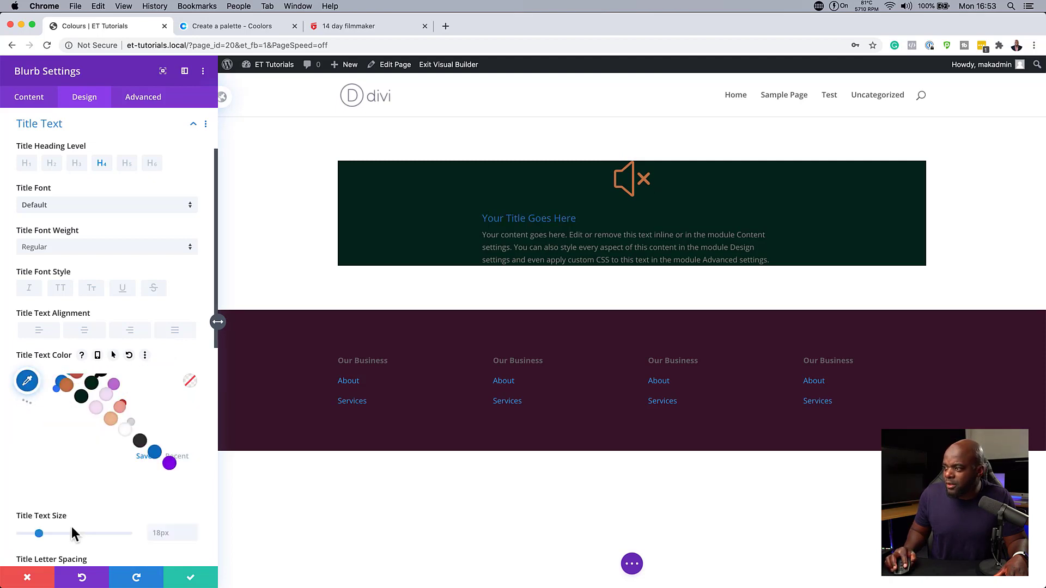
left_click(28, 382)
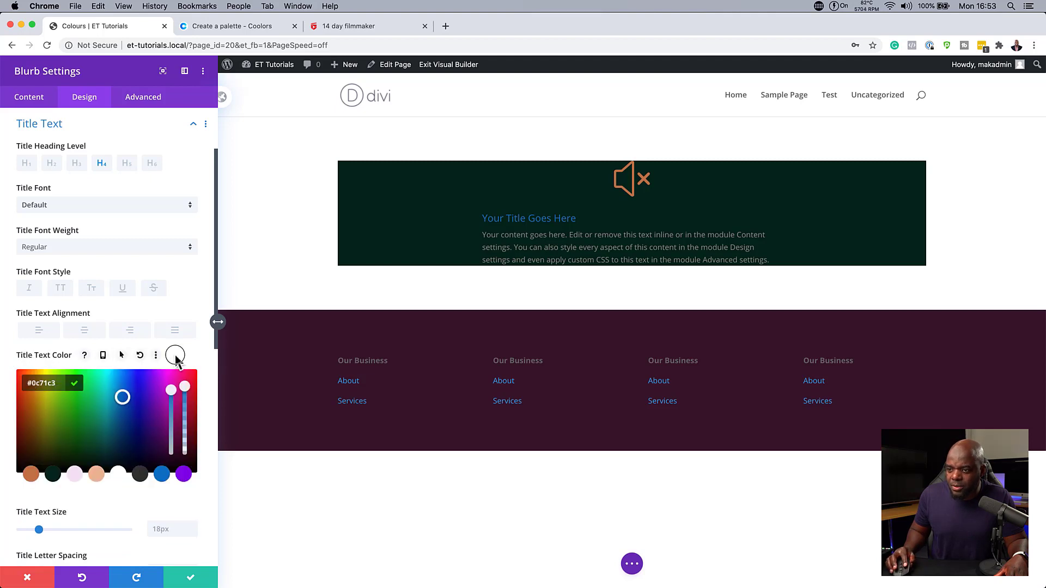
left_click(168, 361)
left_click(26, 403)
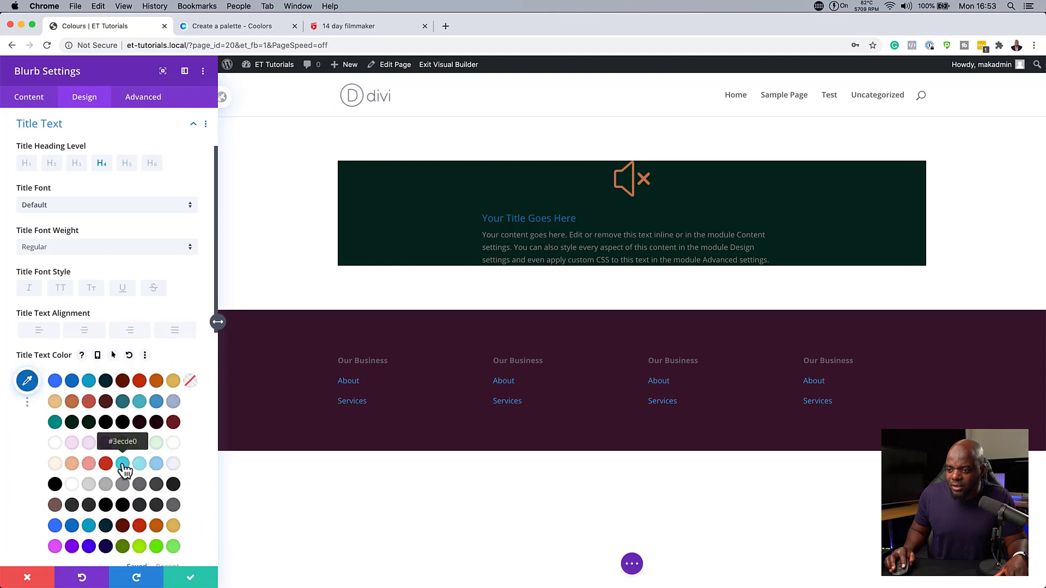
left_click(89, 526)
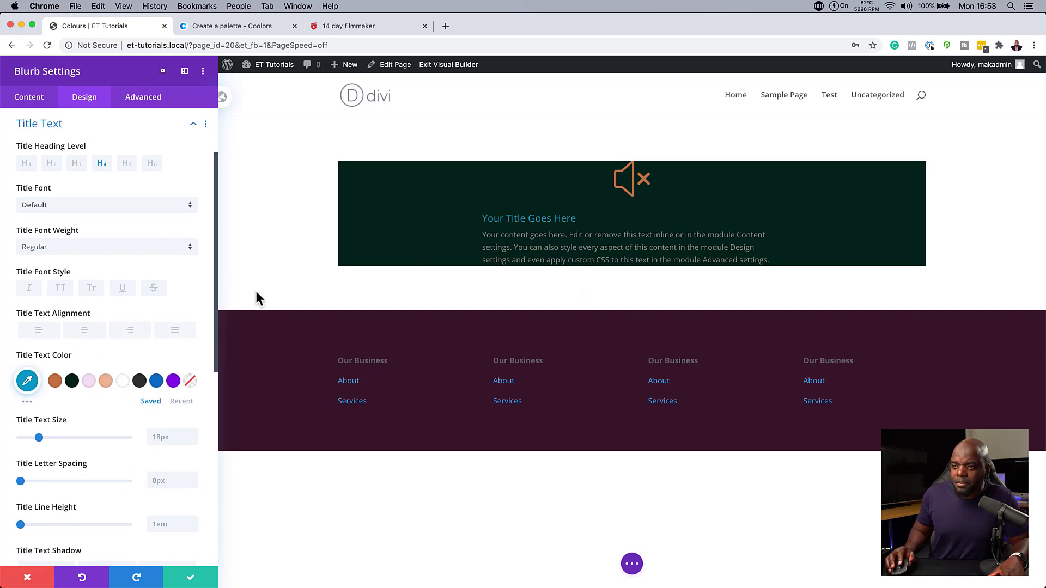
scroll(115, 334, "down", 4)
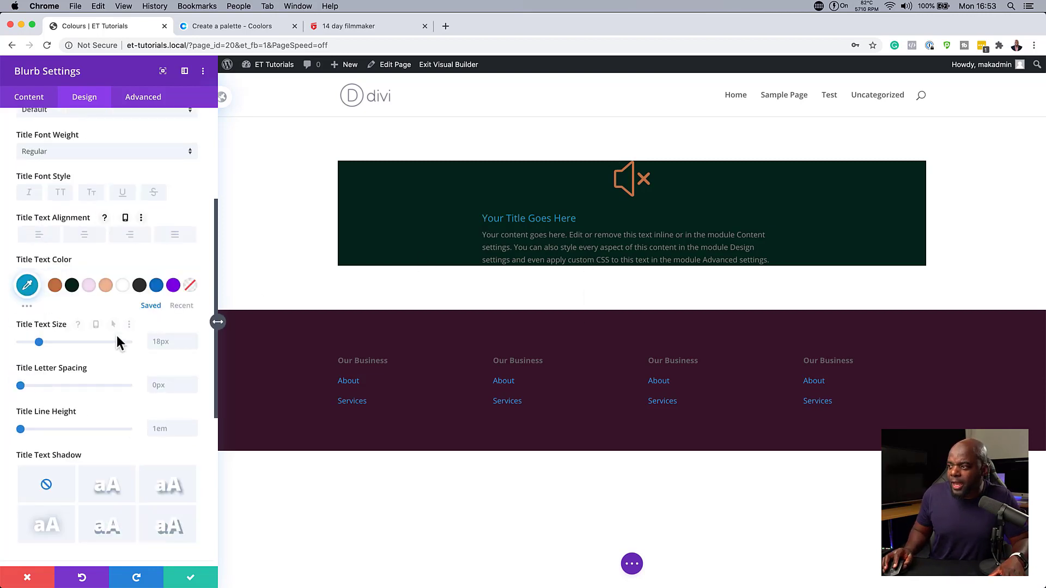
Make the blurb title bold and set the body text to 16px with 1.8em line height.
left_click(482, 215)
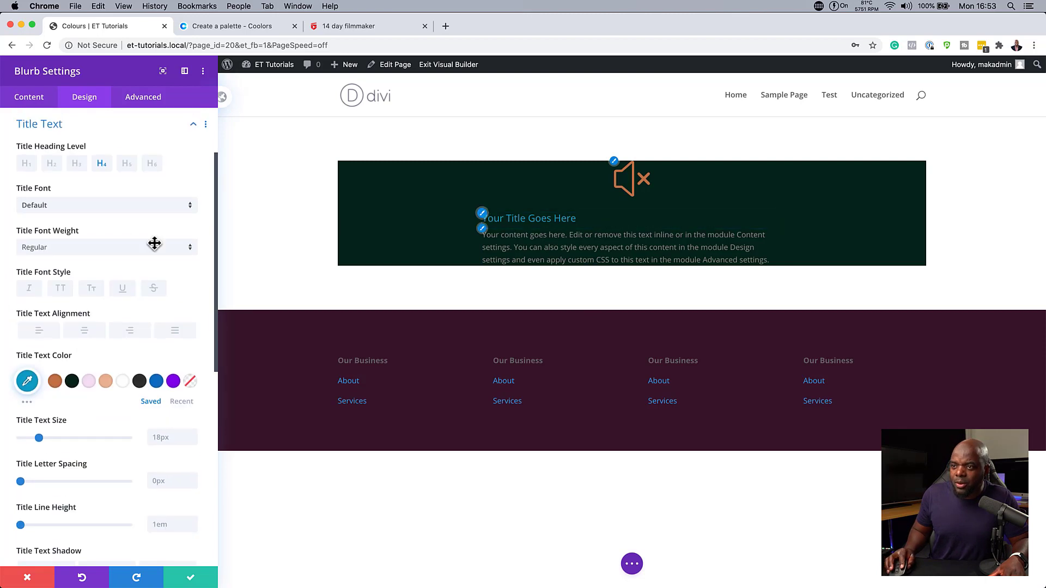
left_click(81, 251)
left_click(61, 314)
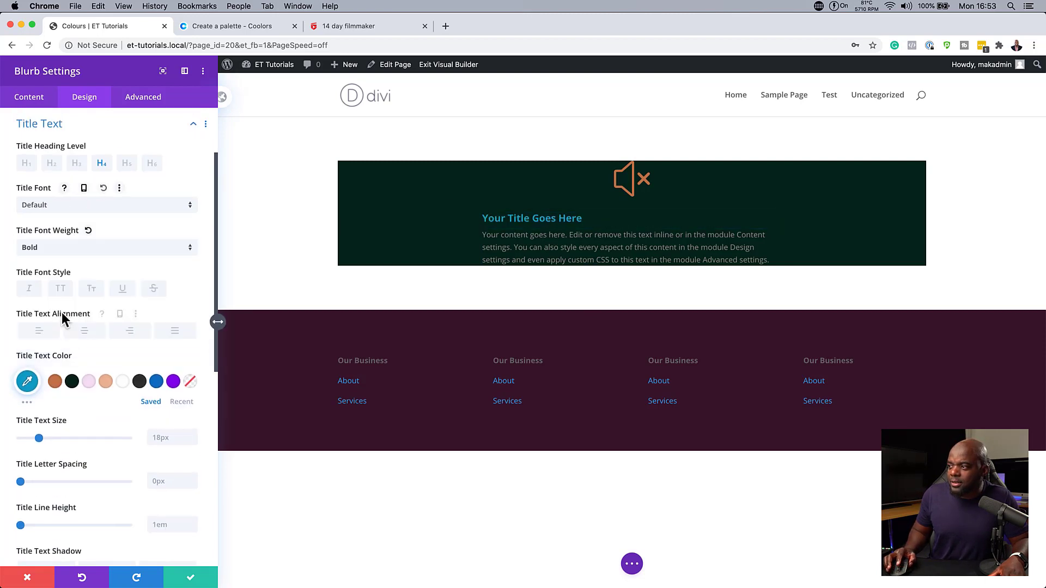
left_click(482, 229)
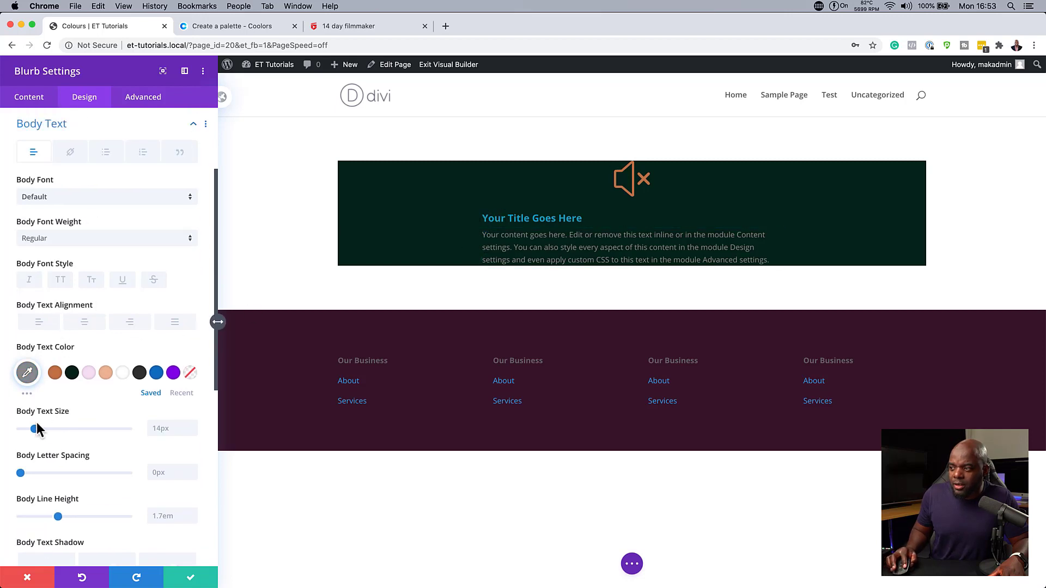
left_click_drag(34, 430, 37, 430)
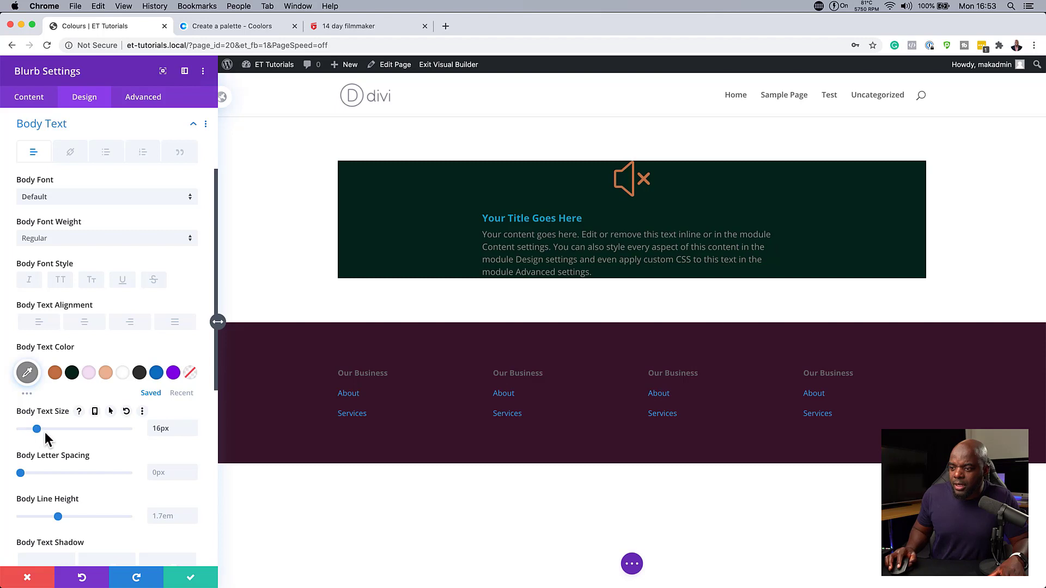
scroll(119, 459, "down", 1)
left_click_drag(59, 499, 64, 501)
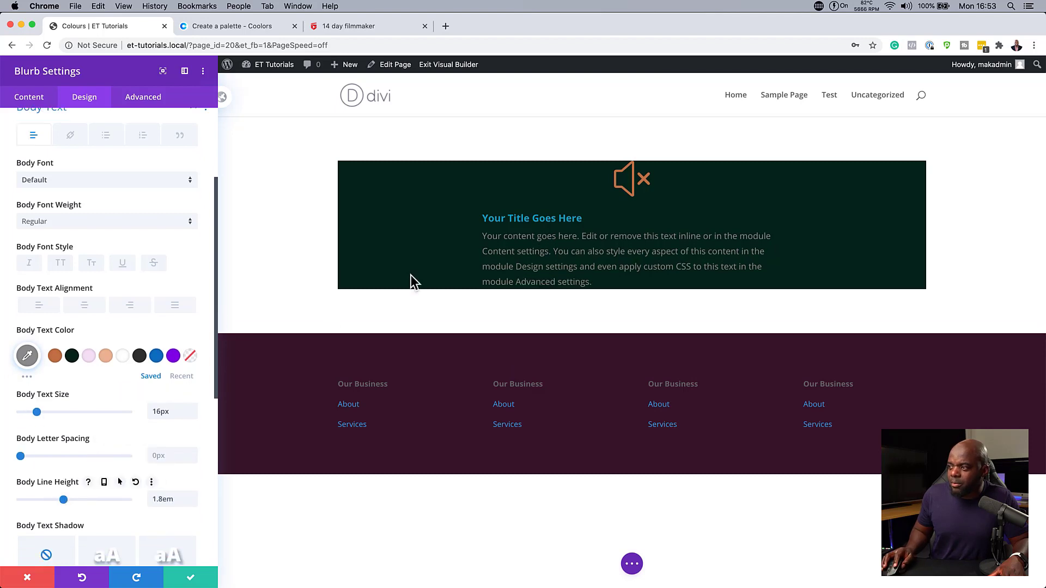
Make the title uppercase at 20px, and centre both the title and body text.
left_click(483, 217)
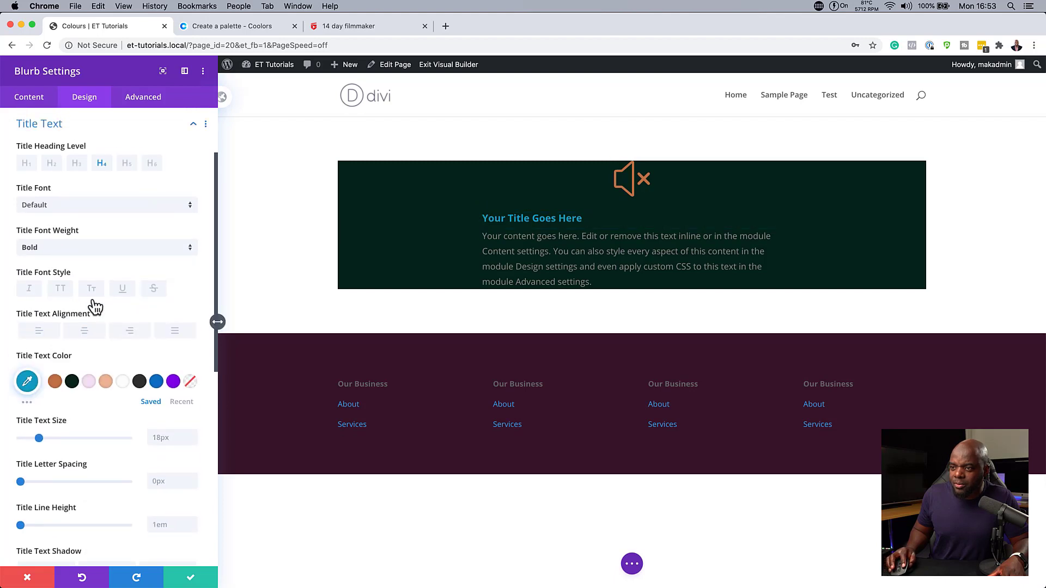
left_click(61, 290)
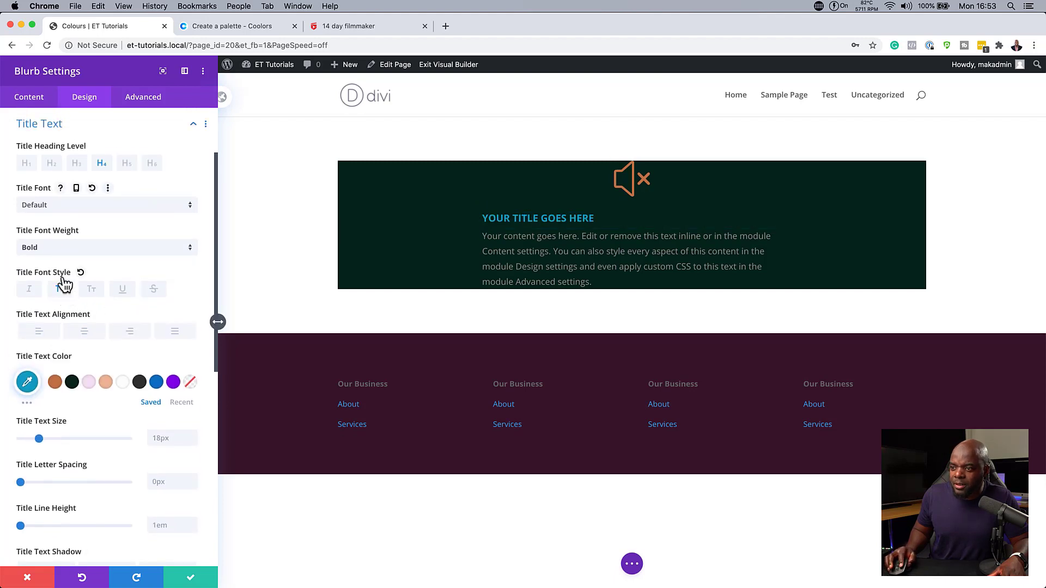
left_click_drag(40, 439, 41, 439)
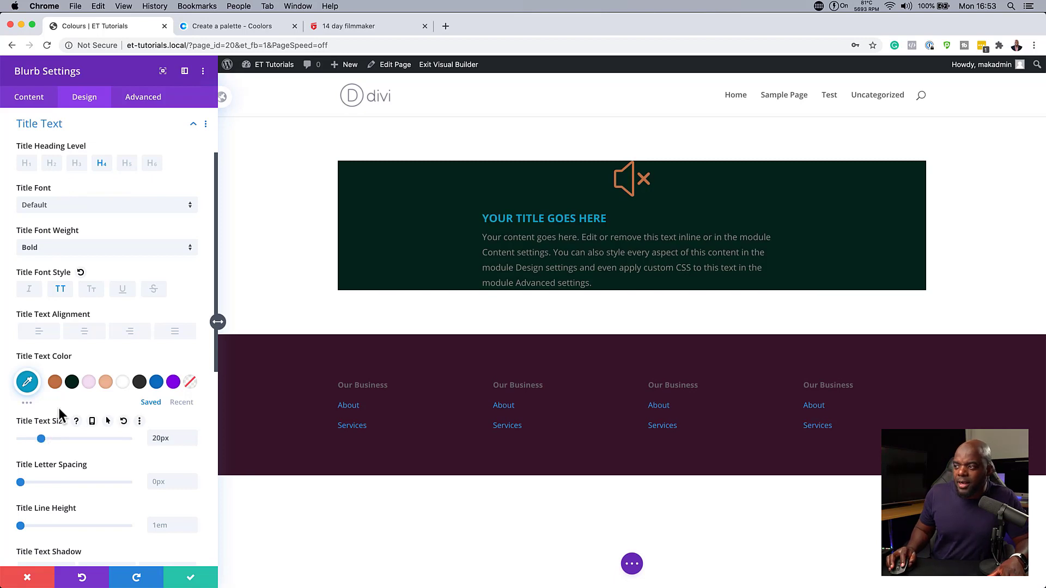
left_click(86, 331)
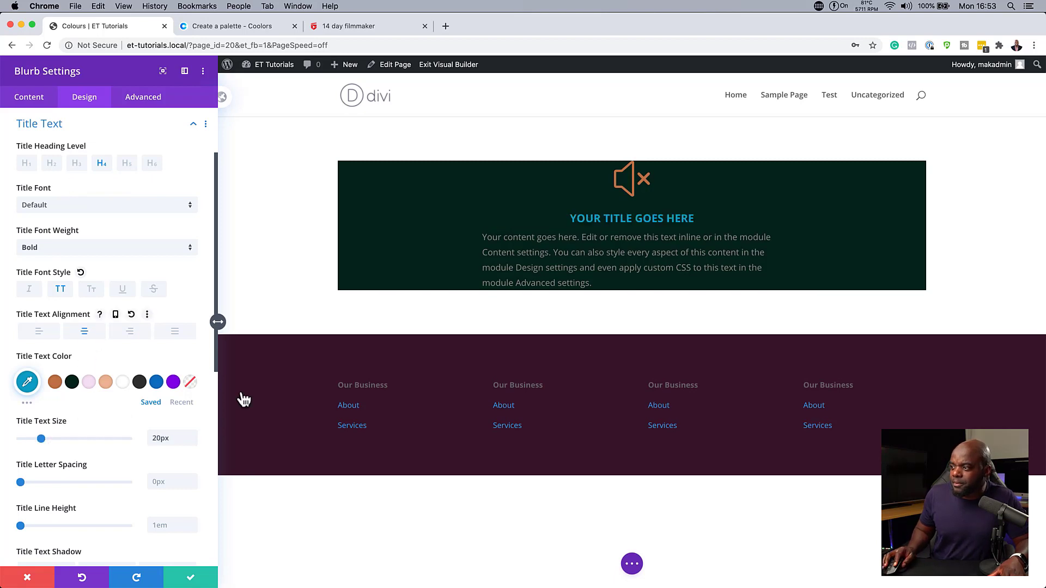
left_click(482, 229)
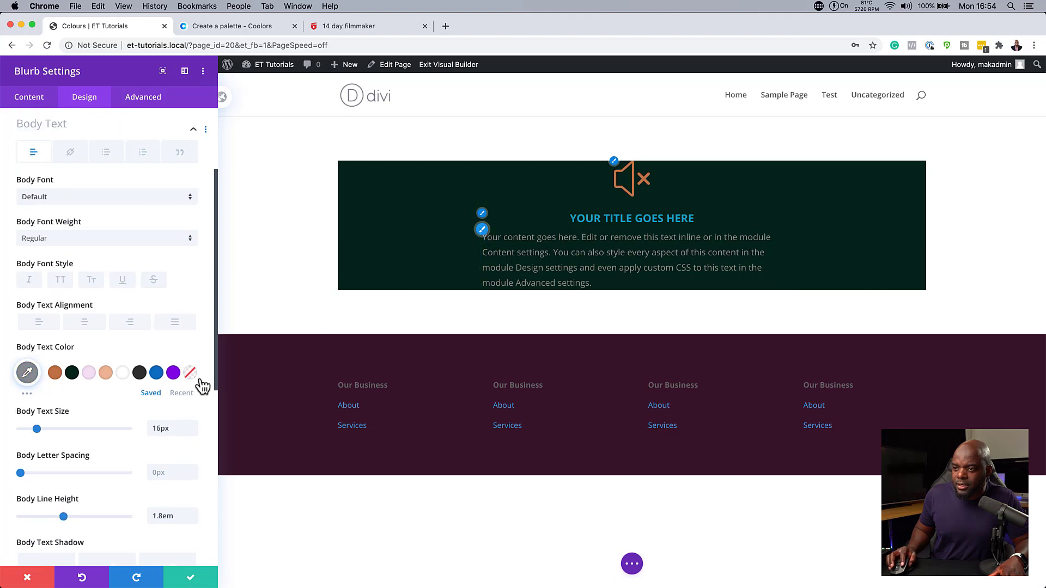
left_click(92, 322)
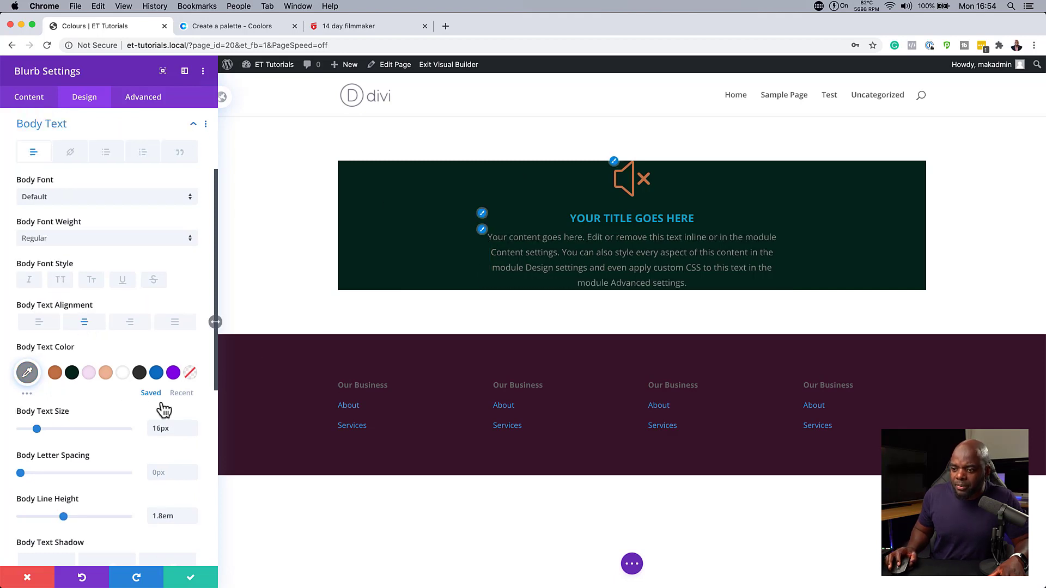
scroll(152, 412, "down", 6)
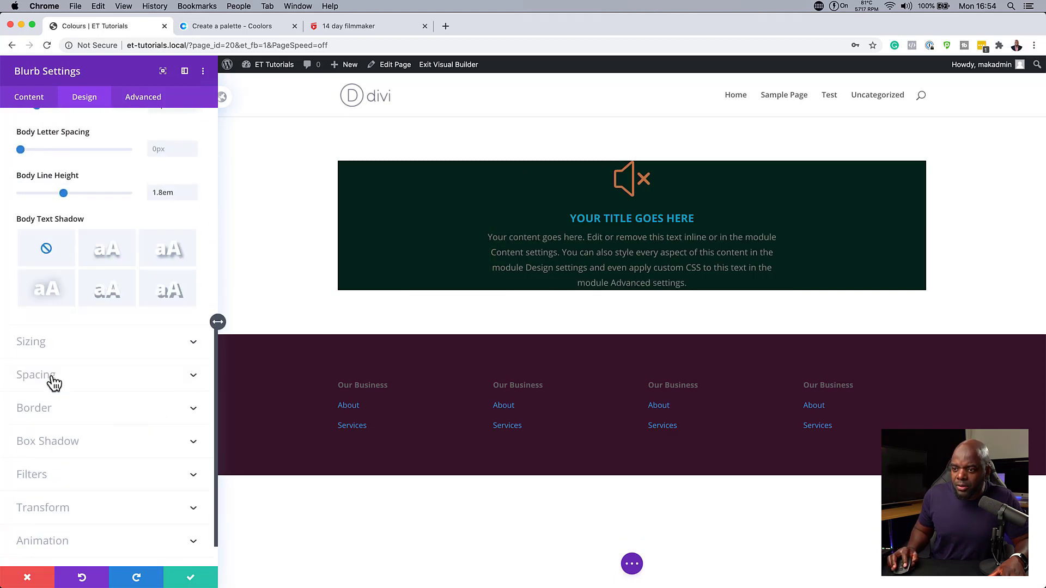
Set linked blurb padding of 46px top/bottom and 20px left/right, then save the blurb.
left_click(52, 383)
left_click(25, 317)
type("10")
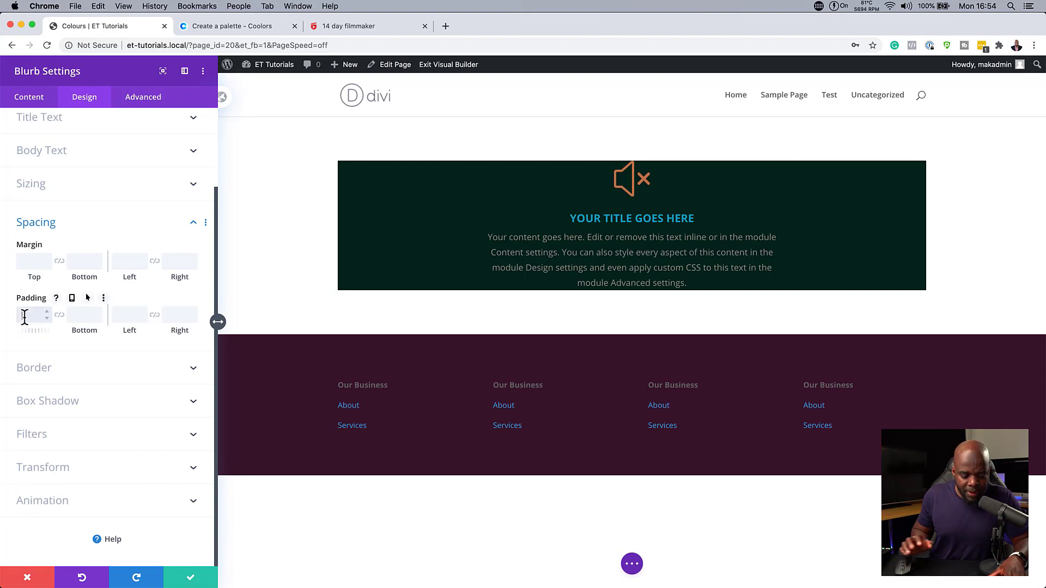
left_click(60, 316)
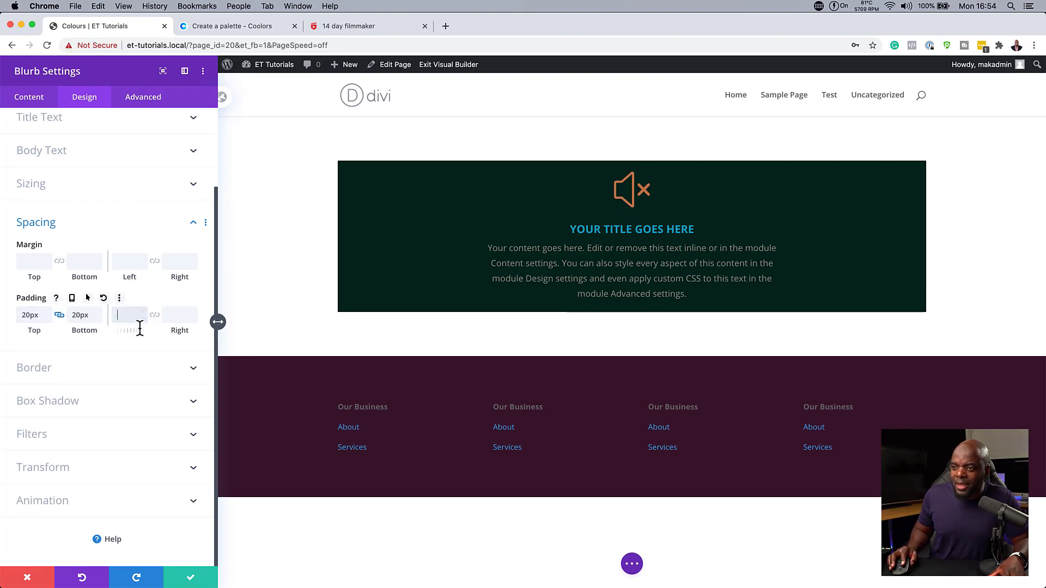
type("20")
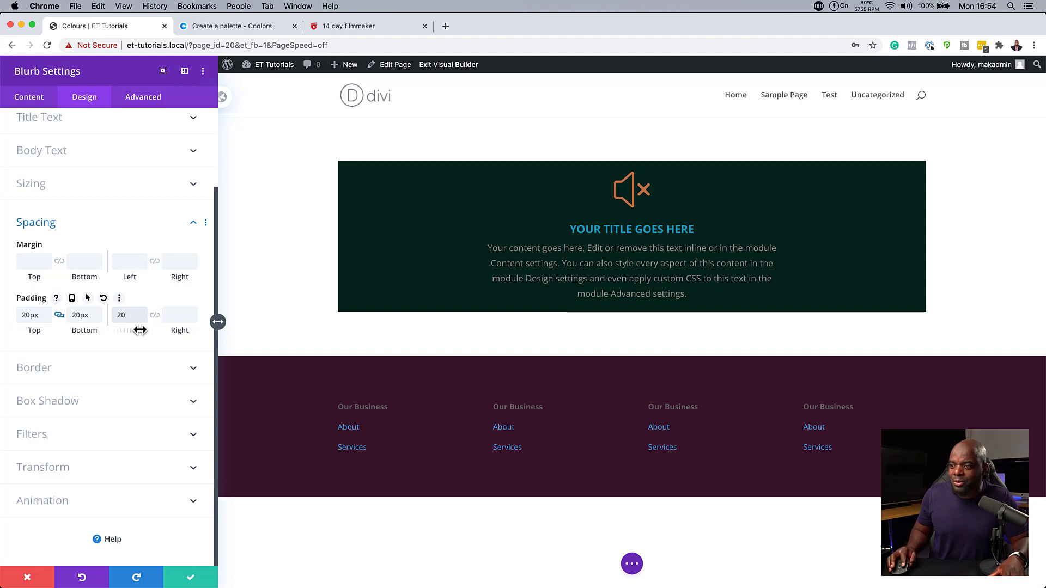
left_click(154, 316)
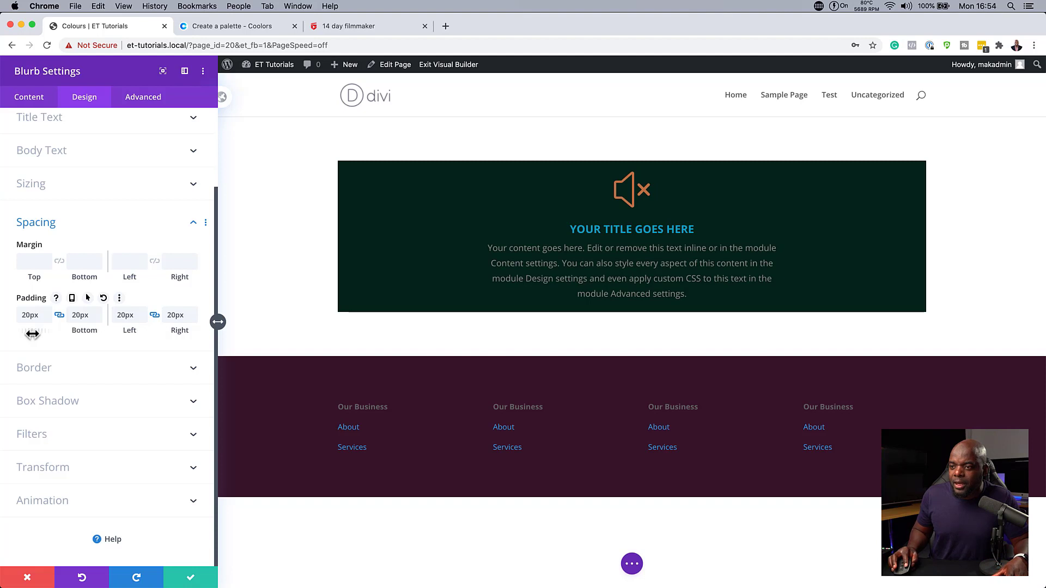
left_click_drag(35, 331, 52, 331)
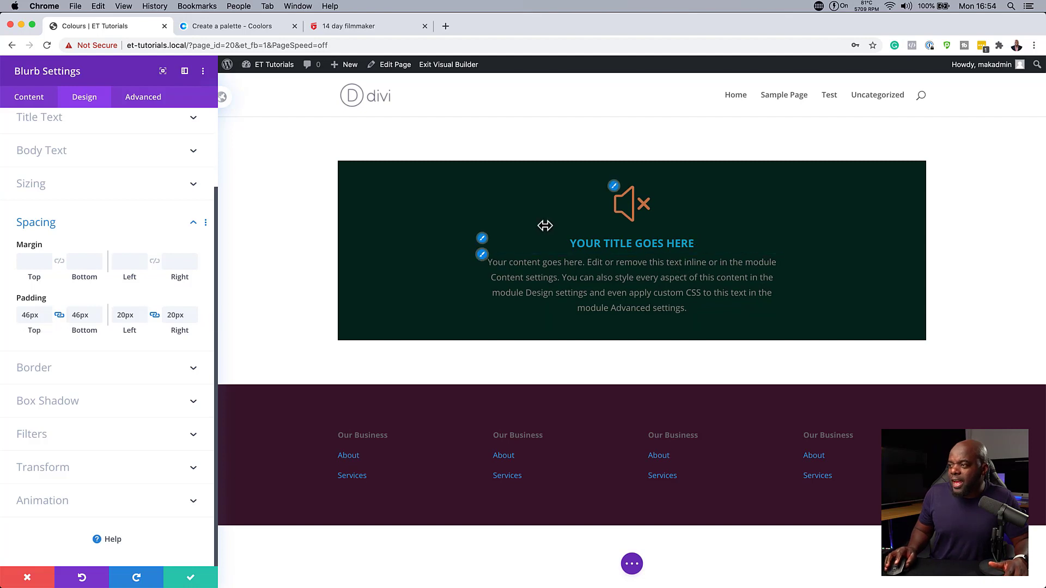
left_click(194, 576)
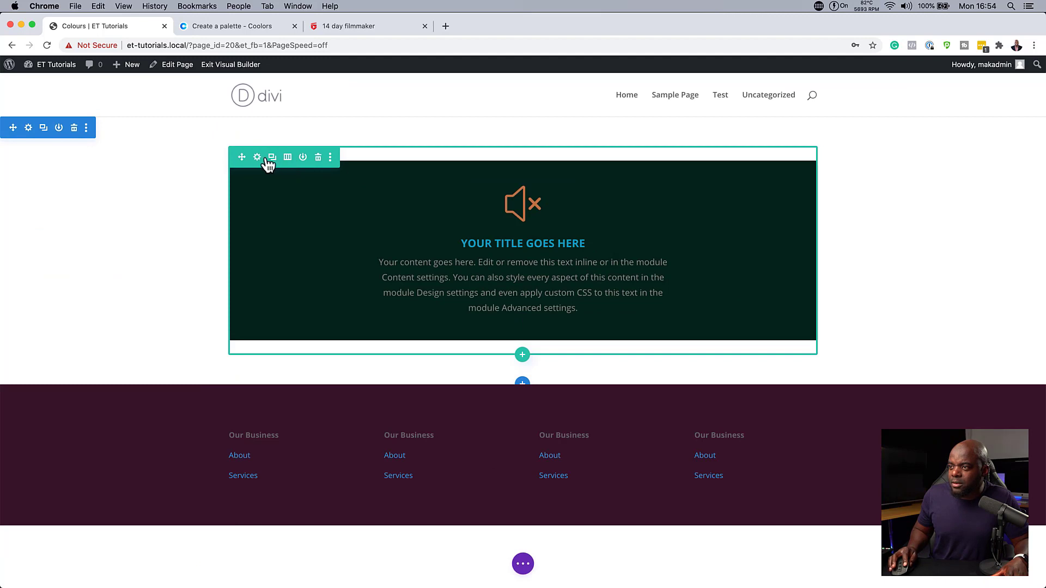
In Row Settings, duplicate the blurb's column twice to make three columns, then save the row.
left_click(257, 158)
left_click(42, 197)
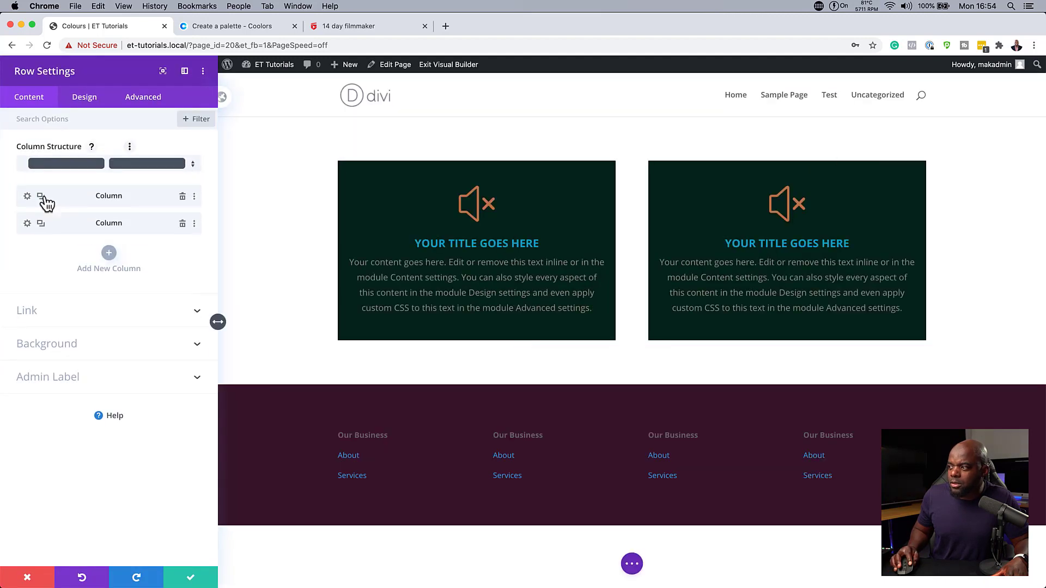
left_click(41, 197)
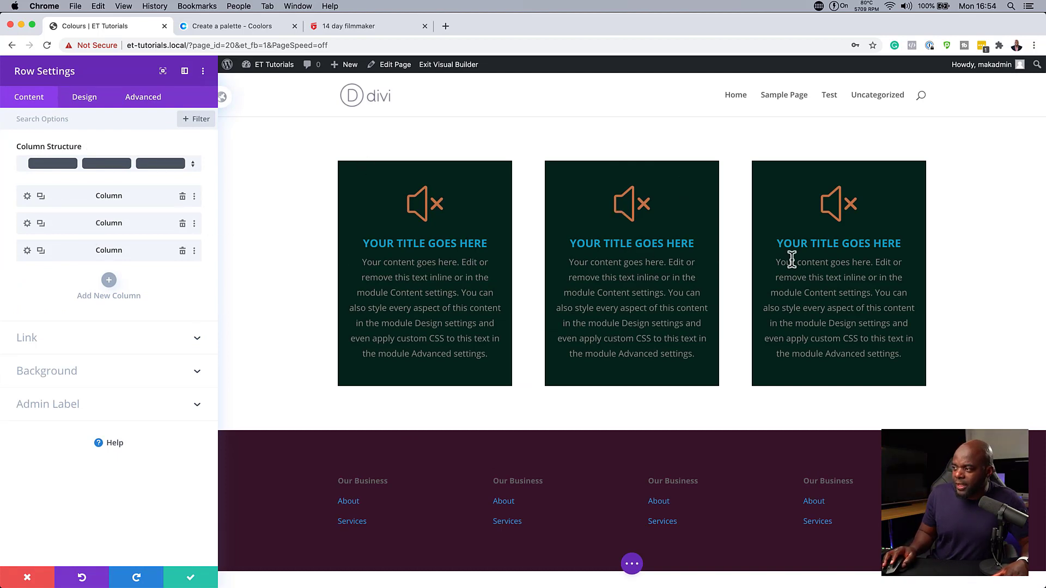
left_click(197, 372)
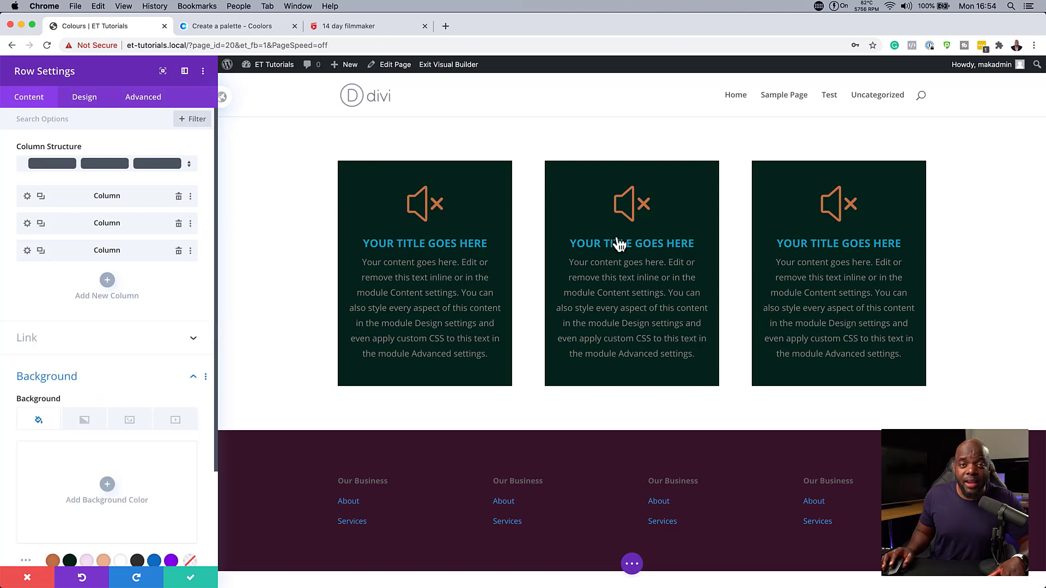
left_click(193, 575)
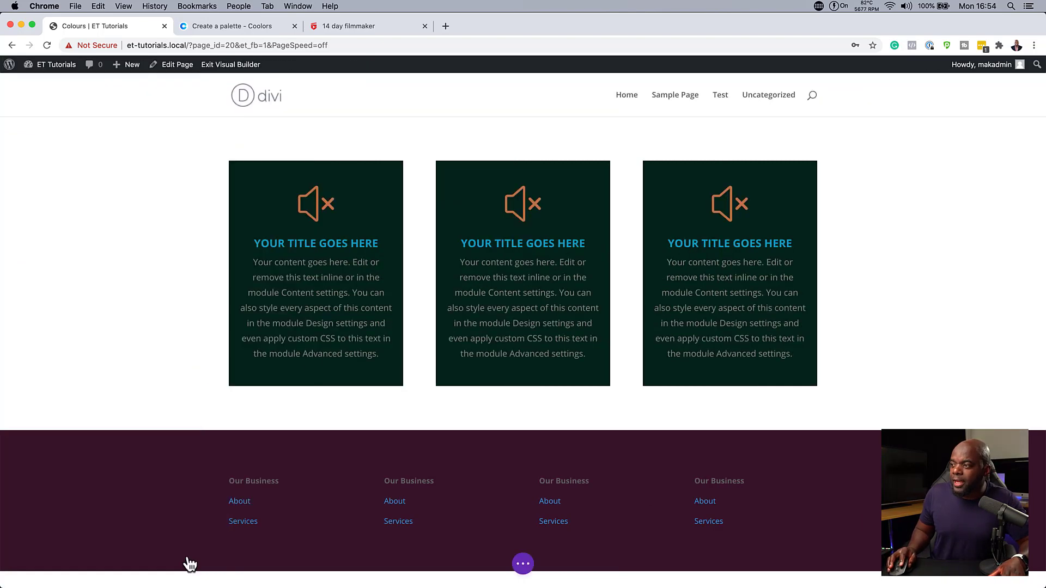
Give the middle blurb an orange #c27346 background.
left_click(504, 190)
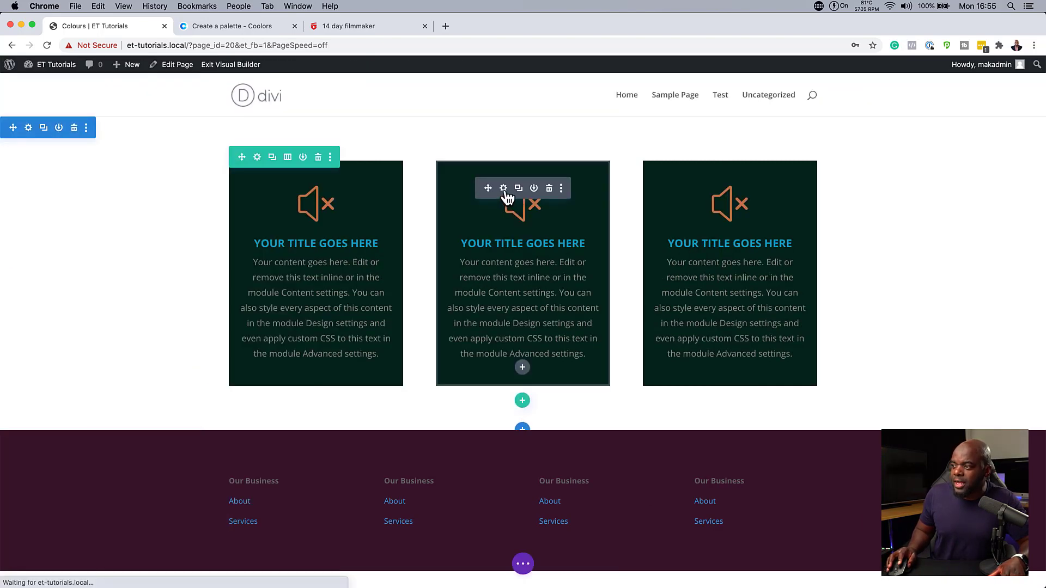
scroll(101, 444, "down", 1)
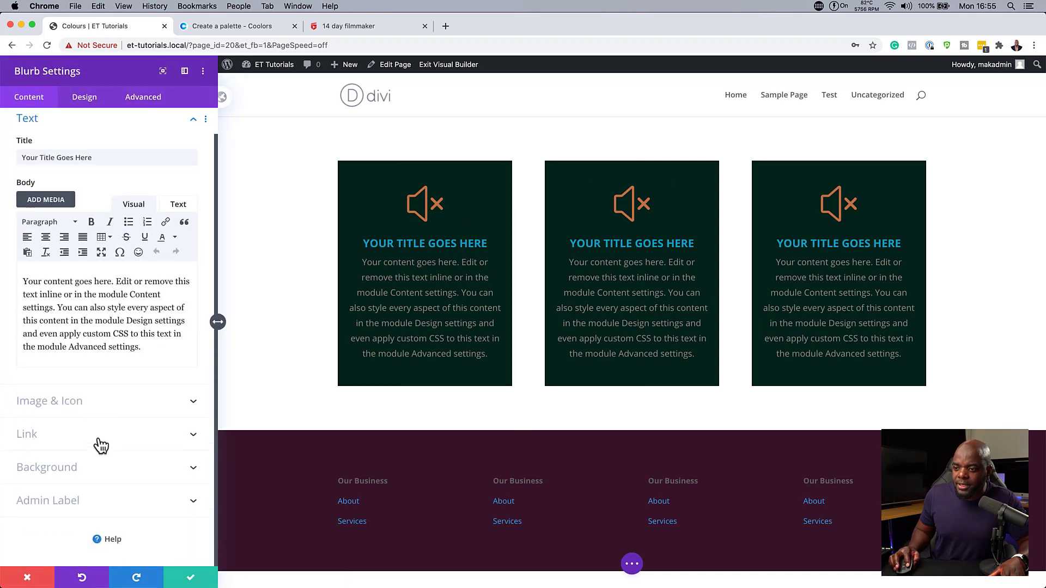
left_click(70, 474)
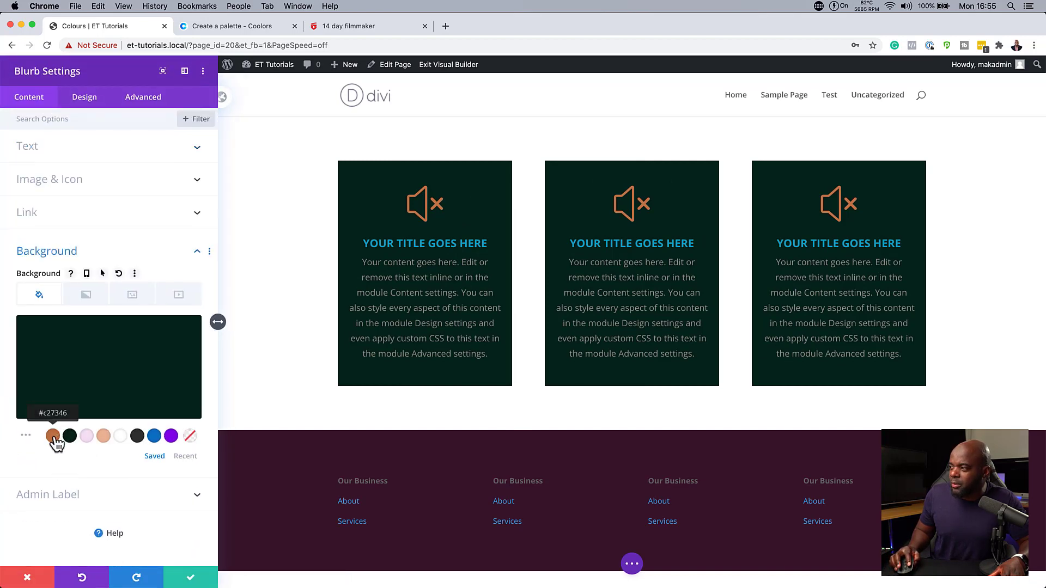
left_click(53, 437)
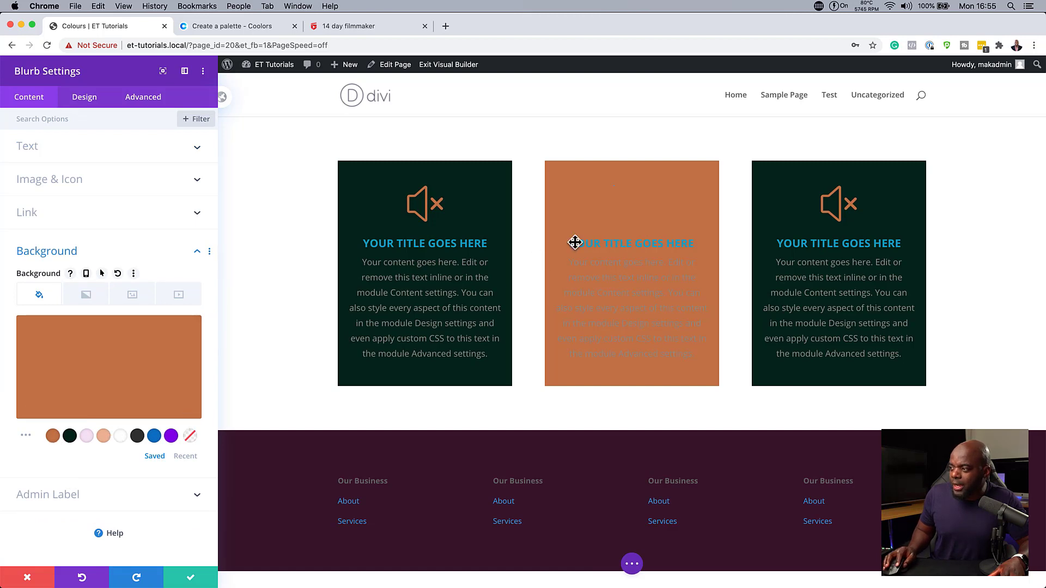
Set the middle blurb's title and body text colours to dark green.
left_click(557, 239)
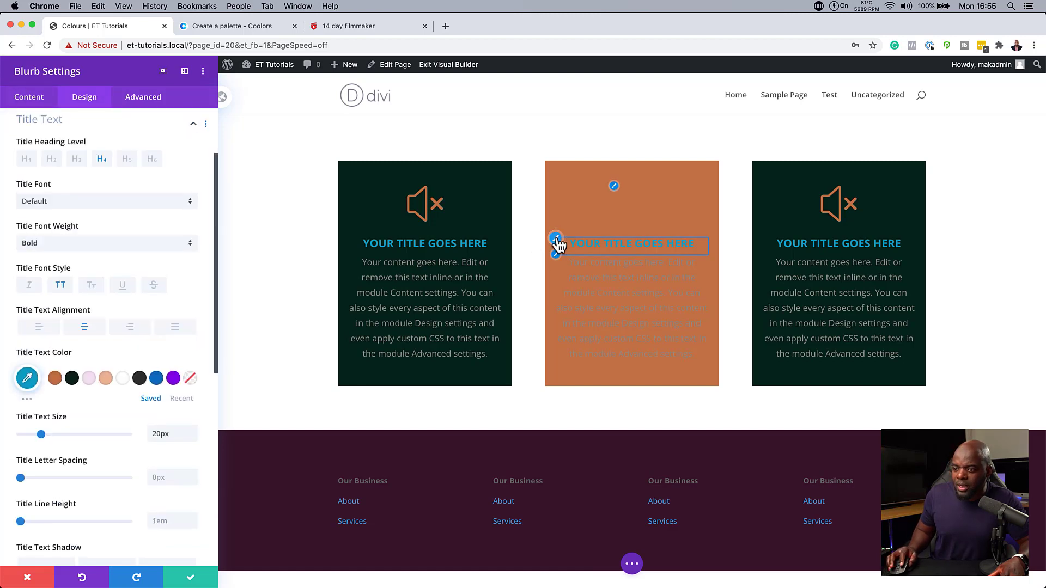
left_click(72, 382)
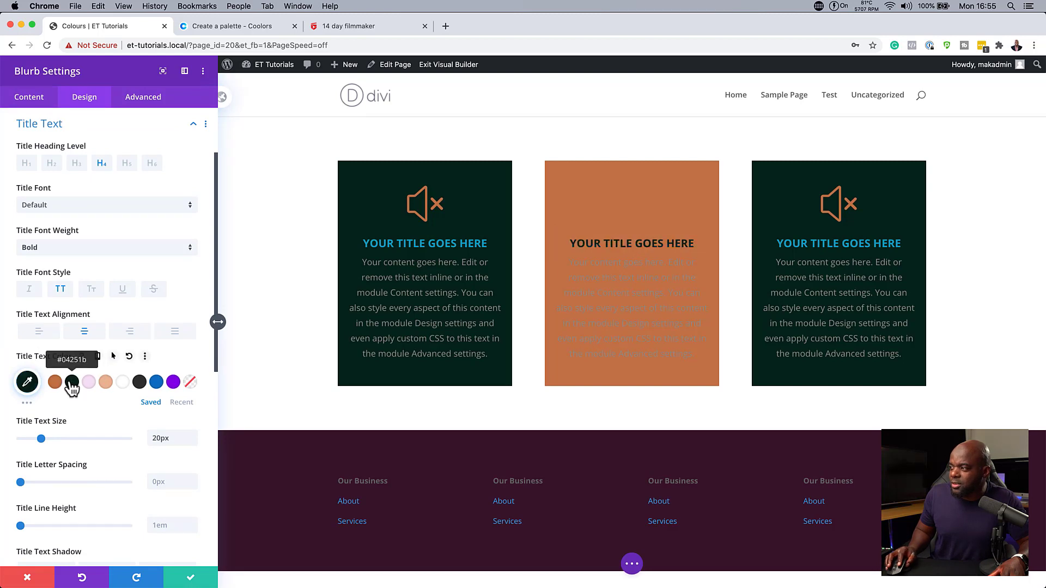
left_click(556, 255)
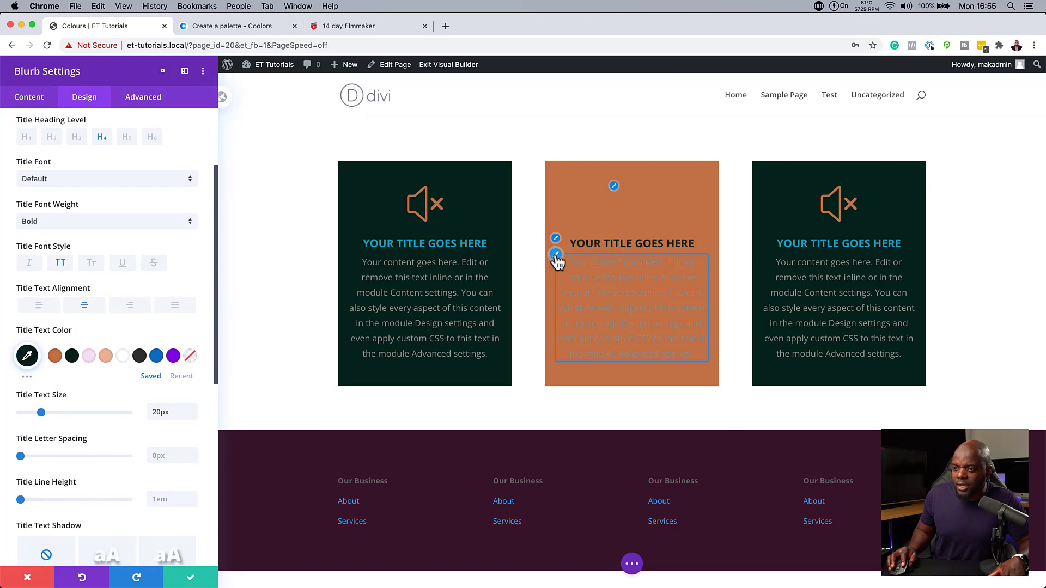
left_click(72, 374)
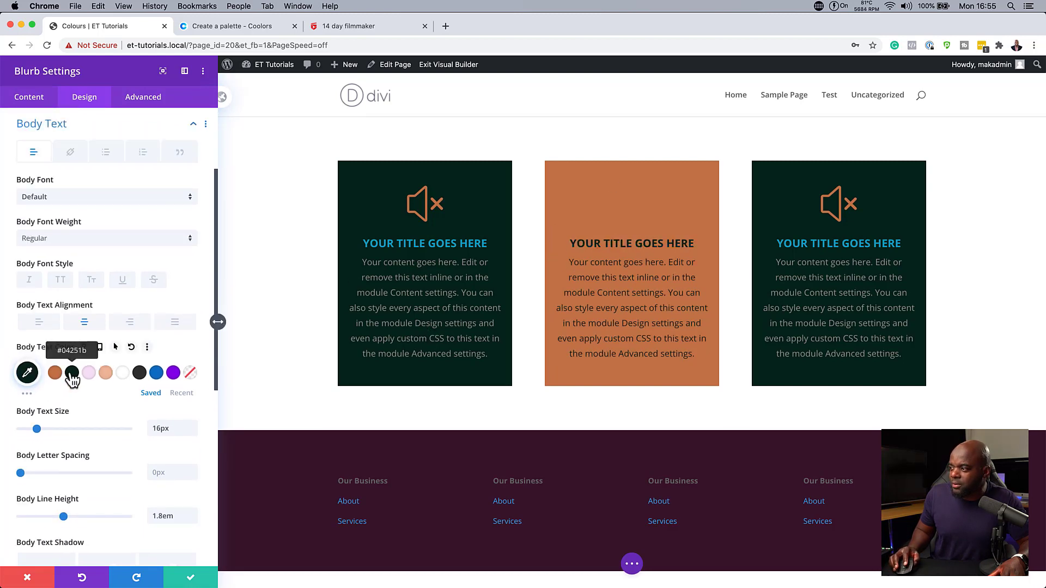
After trying green and brown, set the middle blurb's body text to pale pink #f5e0f4.
left_click(29, 392)
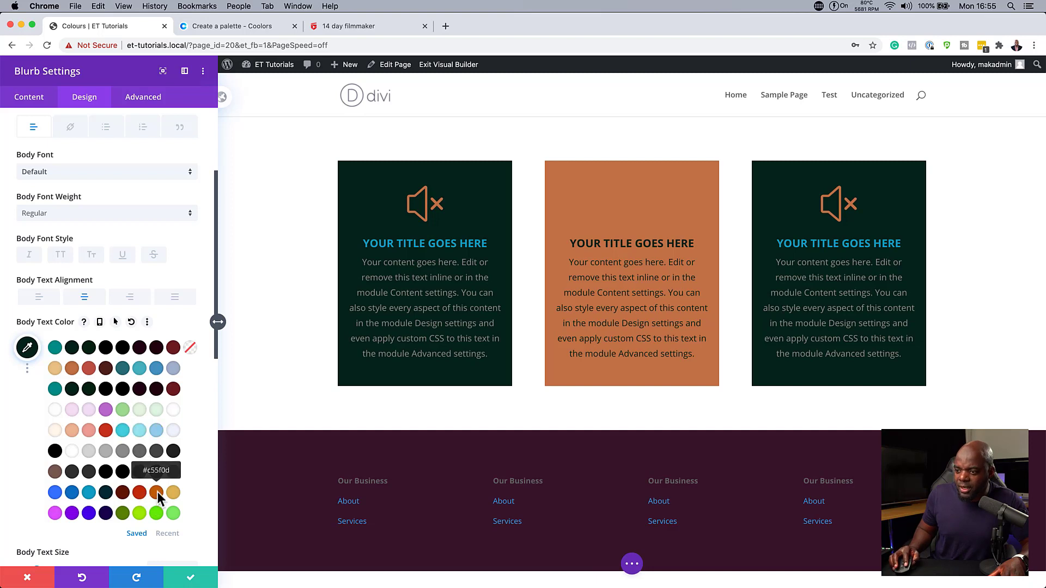
left_click(123, 512)
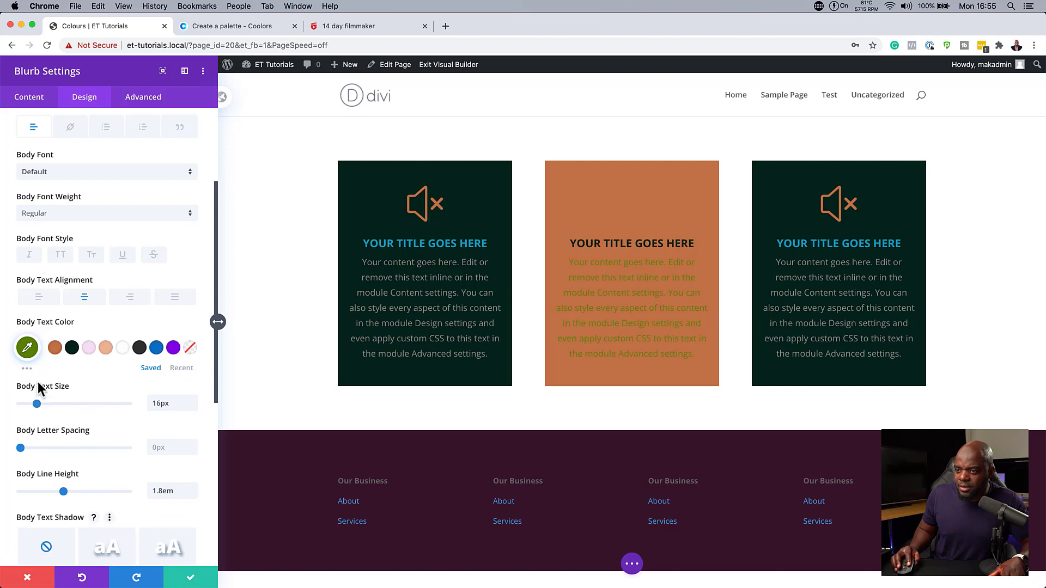
left_click(26, 368)
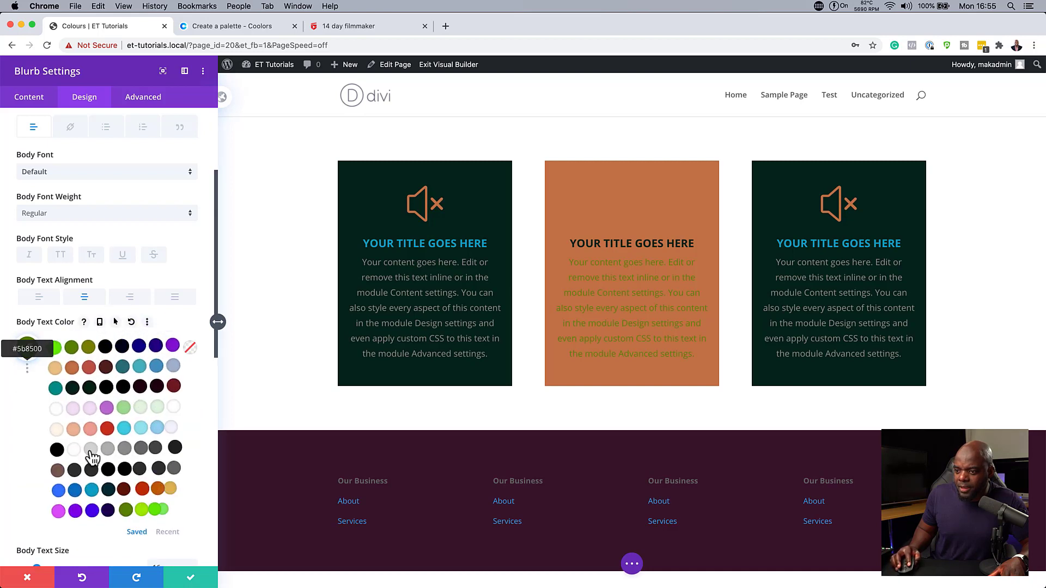
left_click(58, 471)
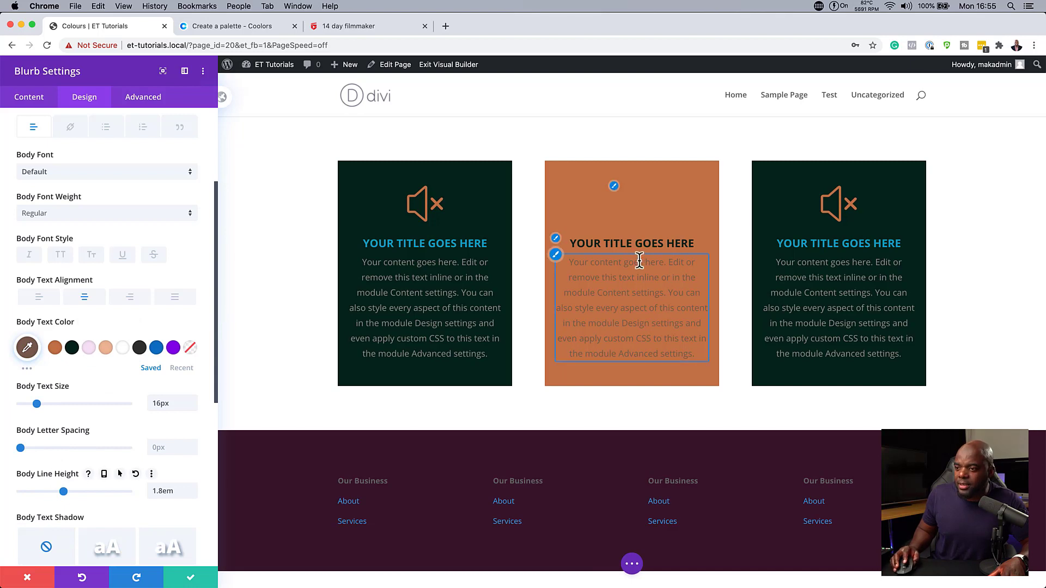
left_click(87, 348)
left_click(562, 245)
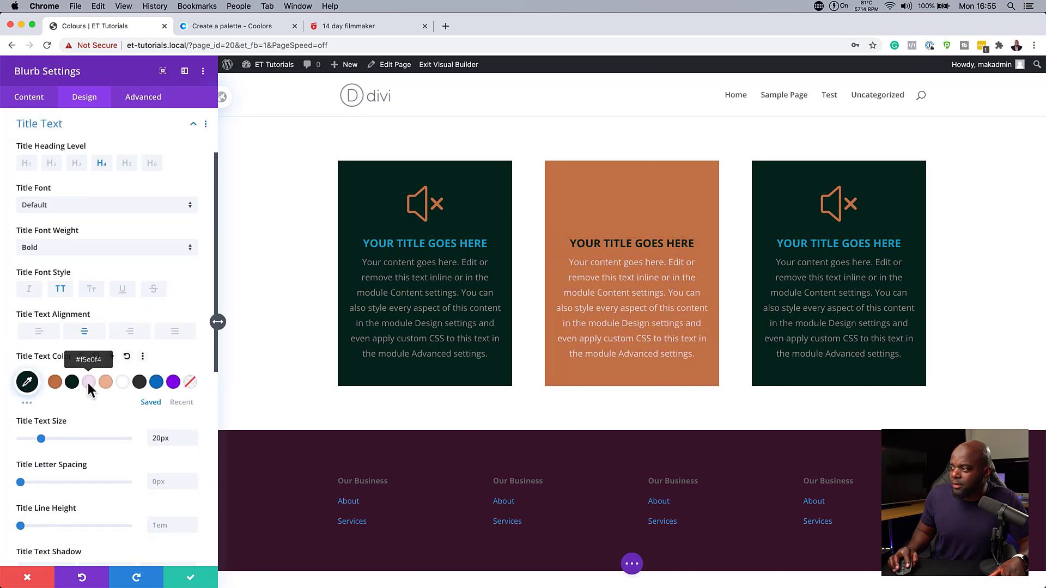
Make the middle blurb's title and icon pale pink #f5e0f4, then save the blurb.
left_click(91, 385)
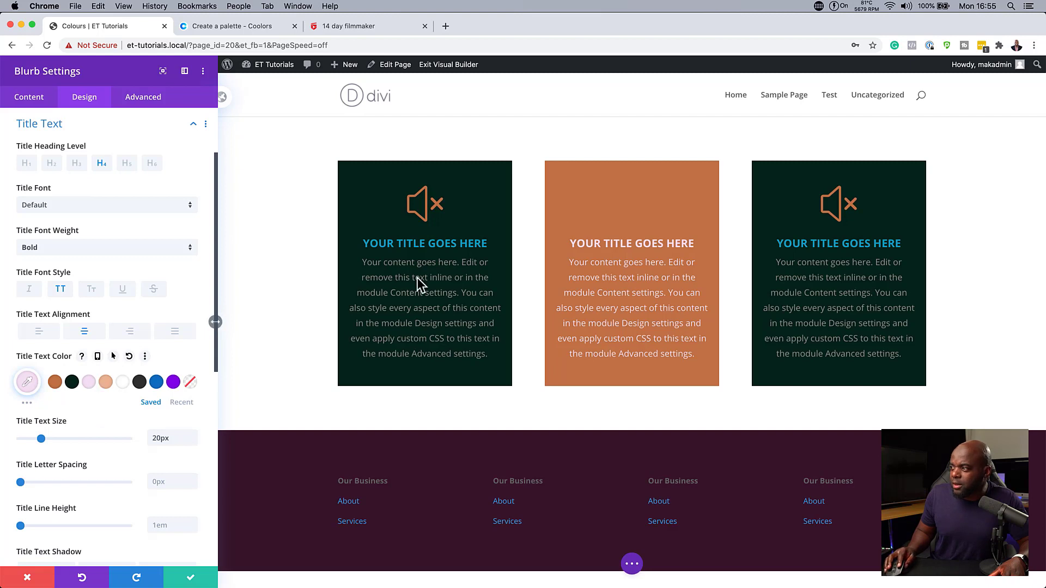
left_click(616, 186)
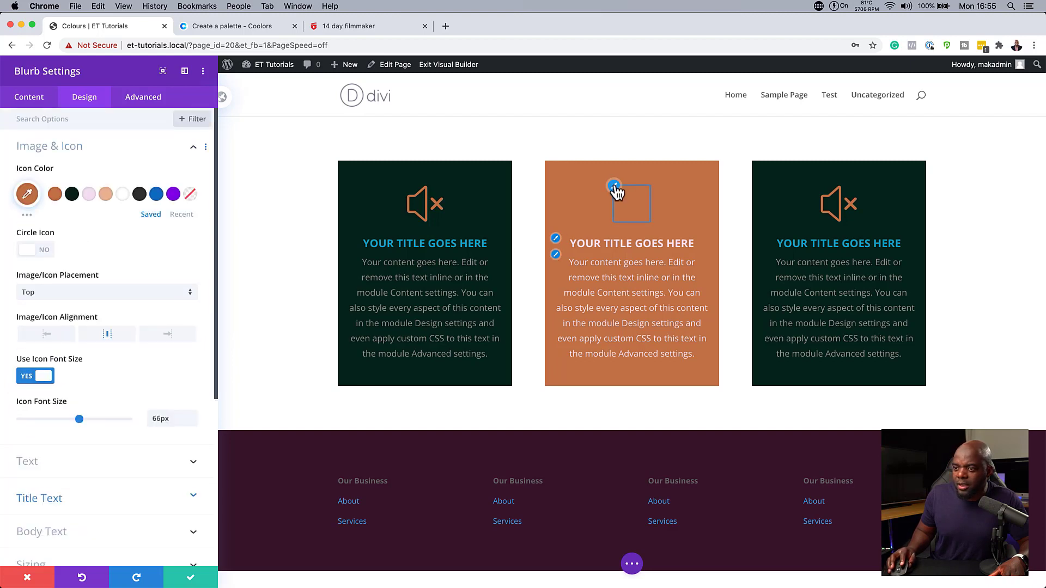
left_click(27, 216)
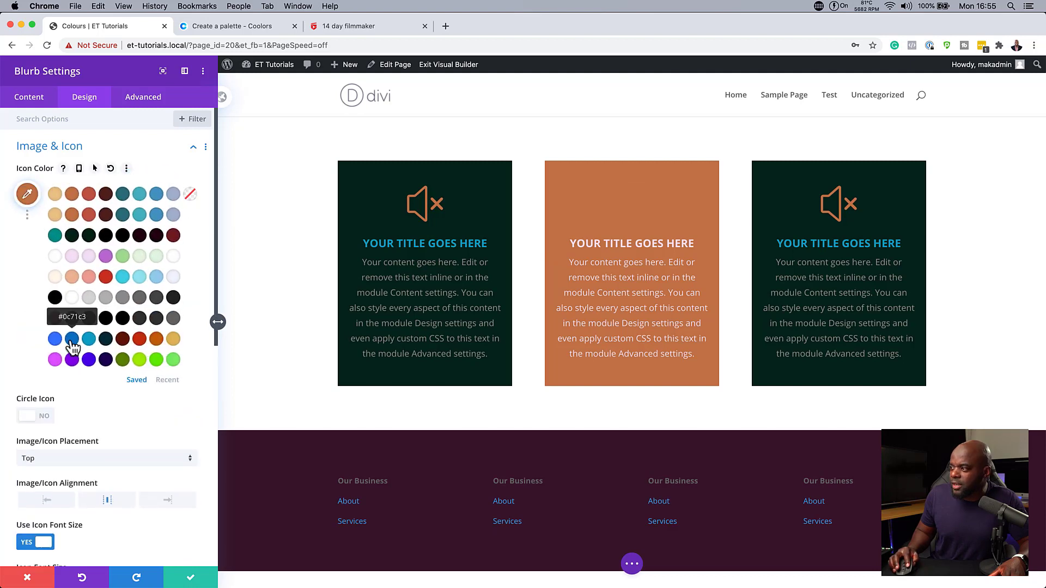
left_click(74, 335)
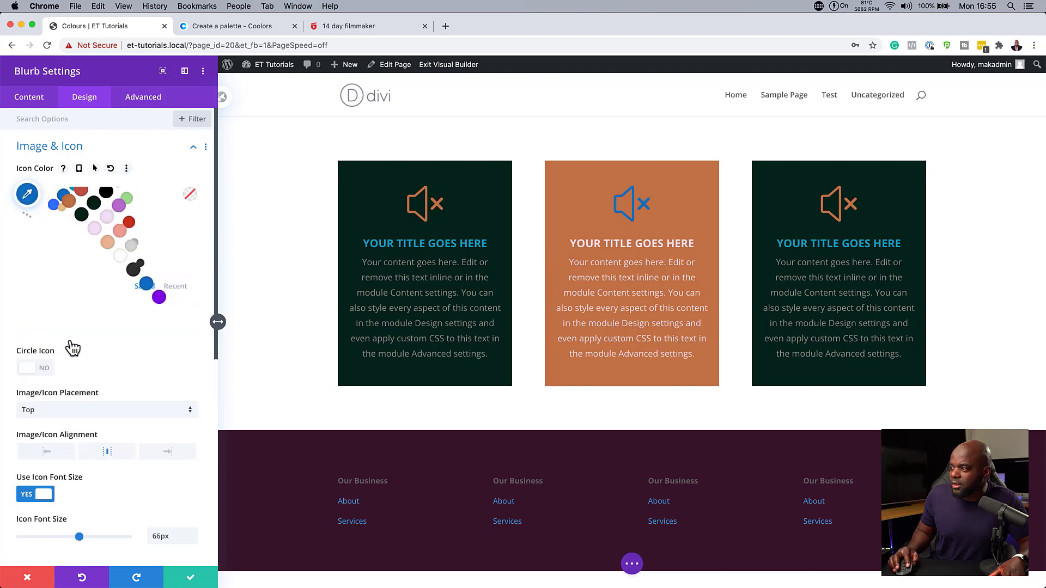
left_click(30, 215)
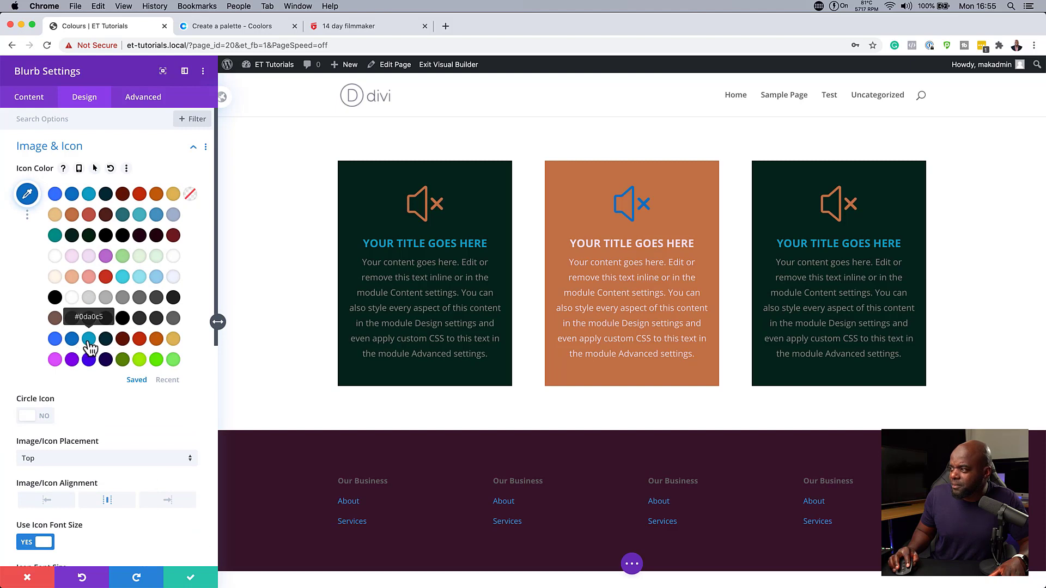
left_click(90, 339)
left_click(89, 194)
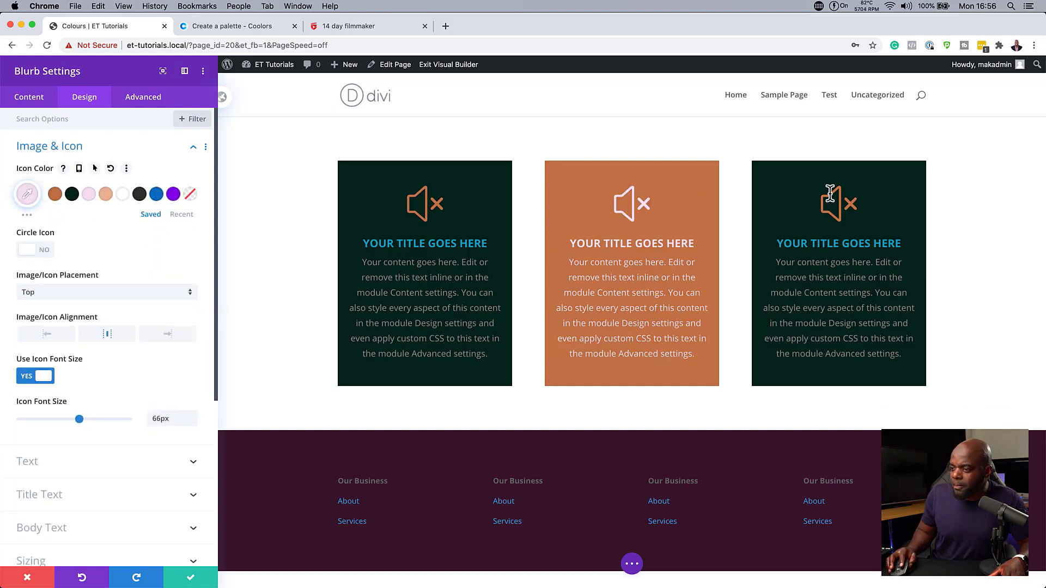
left_click(191, 578)
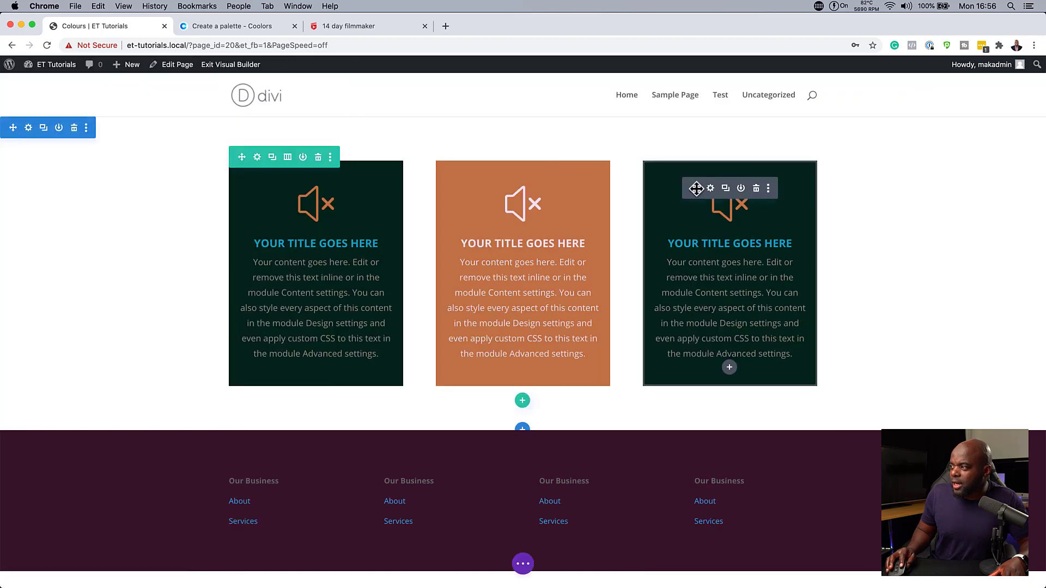
Set the third blurb's background to pale pink #f5e0f4.
left_click(711, 188)
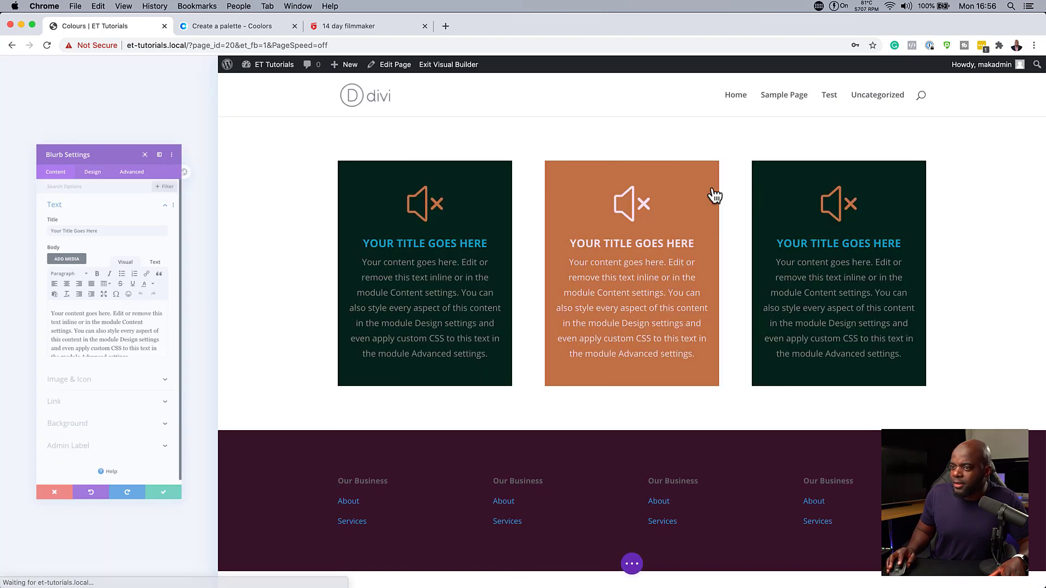
left_click(65, 506)
left_click(88, 441)
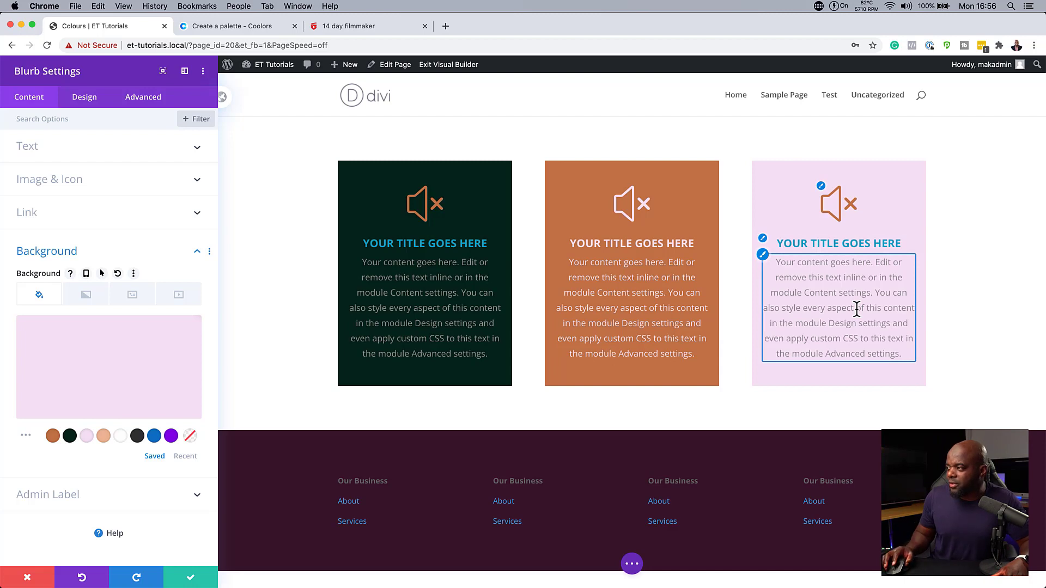
After trying two other greys, set the third blurb's body text to a grey swatch.
left_click(763, 255)
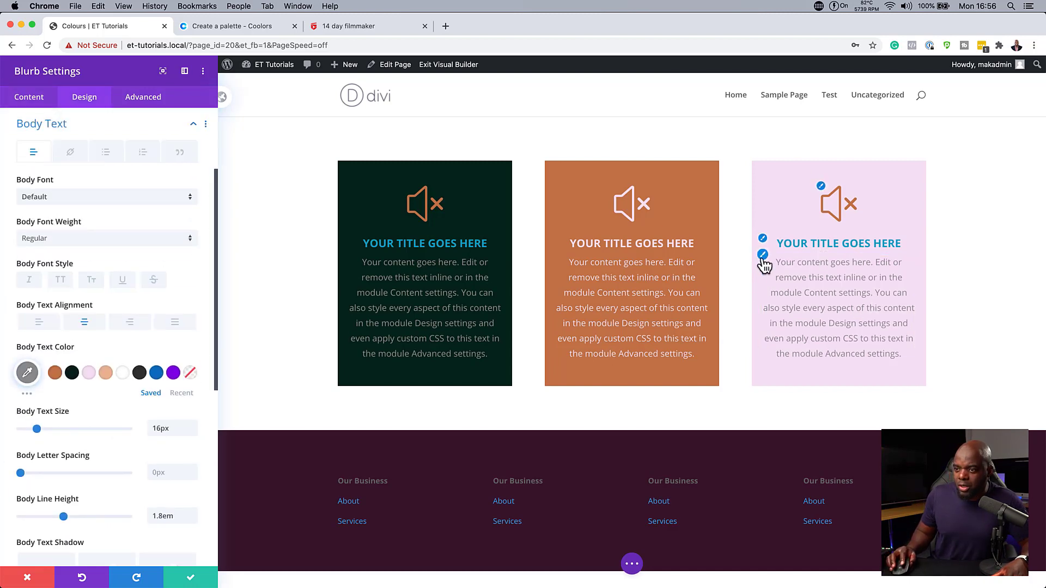
left_click(27, 394)
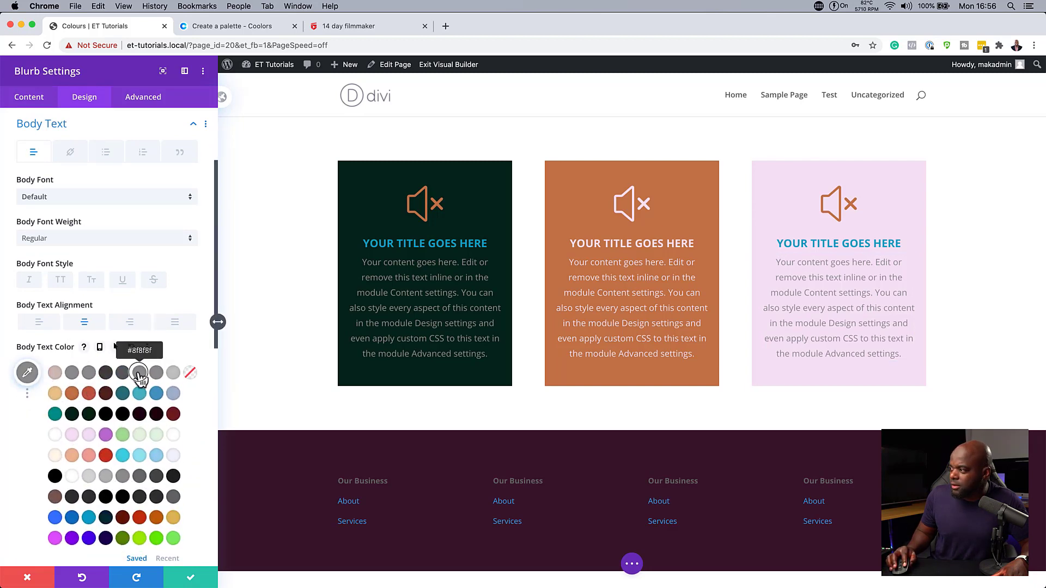
left_click(139, 373)
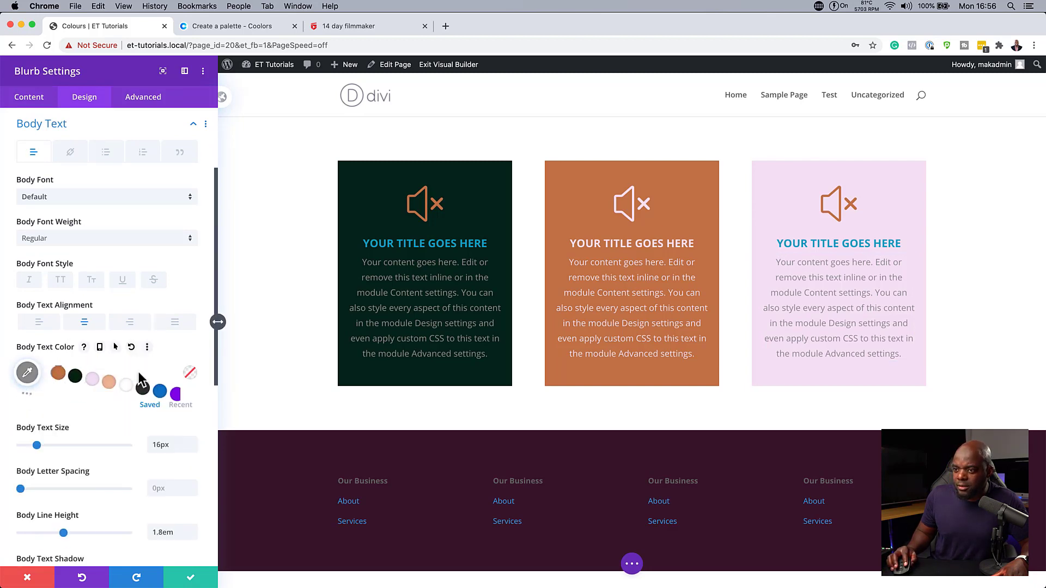
left_click(28, 393)
left_click(75, 374)
left_click(27, 394)
left_click(140, 476)
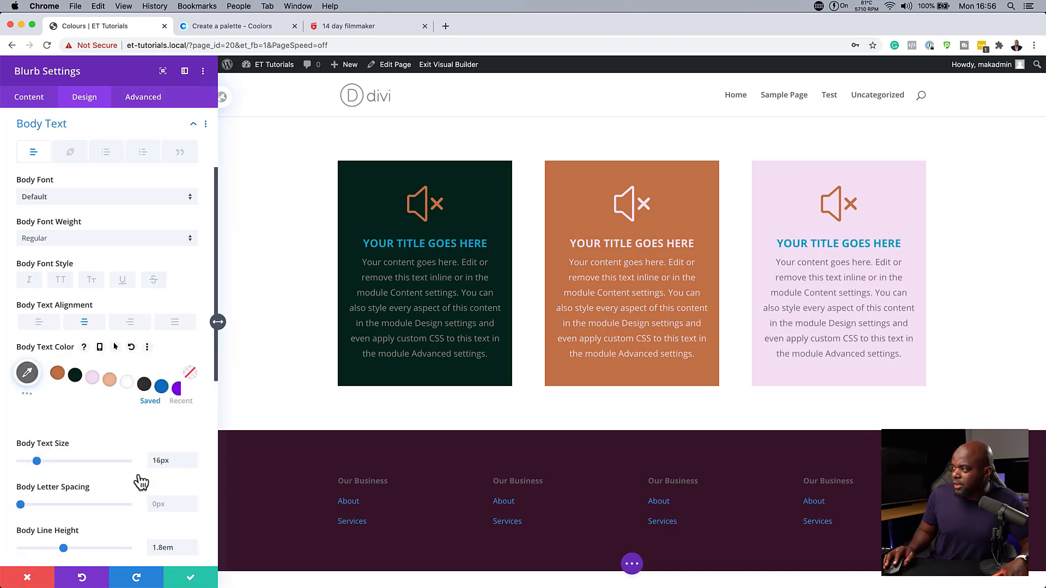
left_click(763, 243)
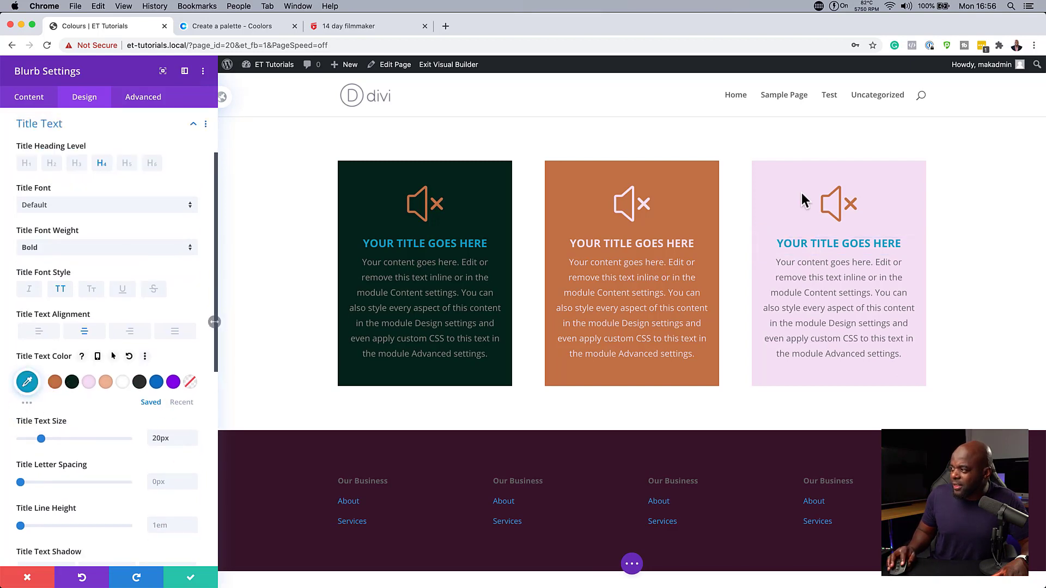
Set the third blurb's icon colour to blue #0c71c3 and save the blurb.
left_click(822, 185)
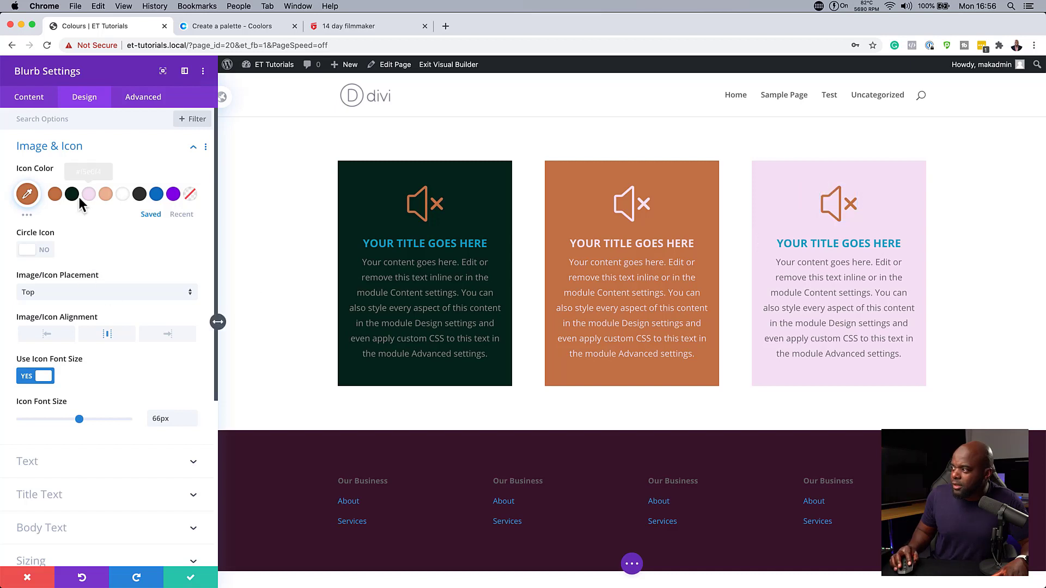
left_click(71, 194)
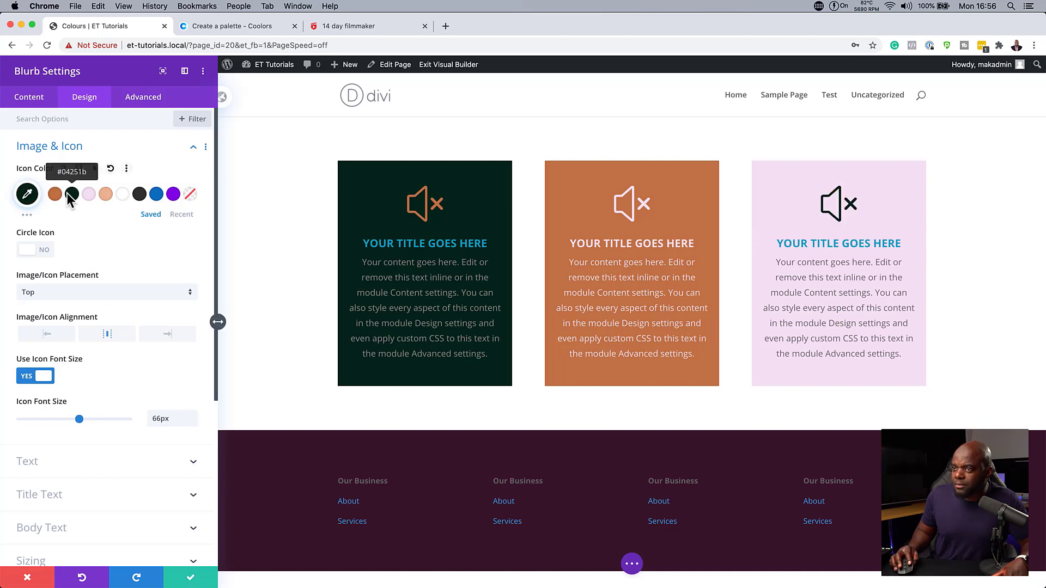
left_click(26, 215)
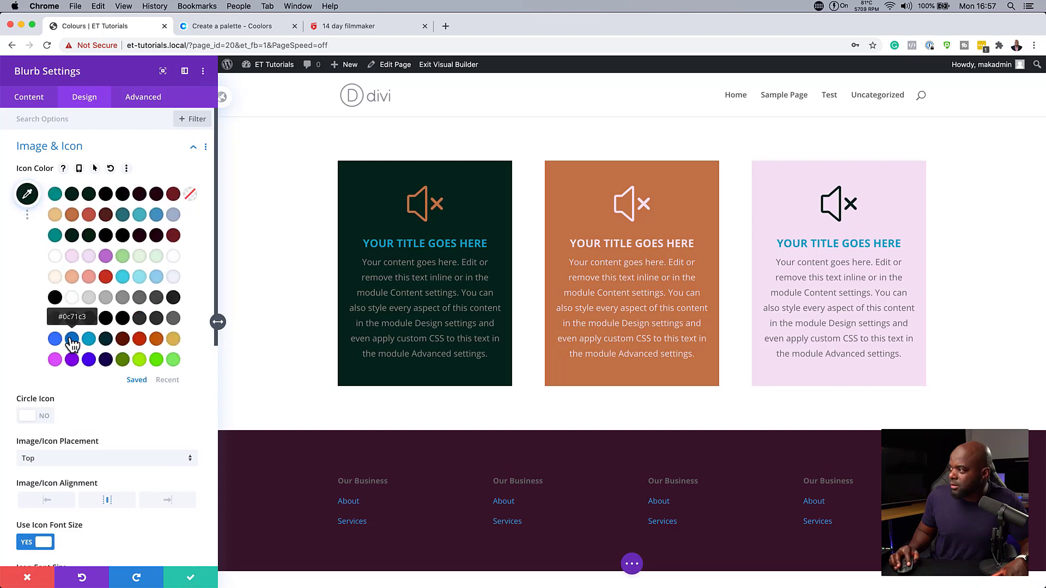
left_click(82, 334)
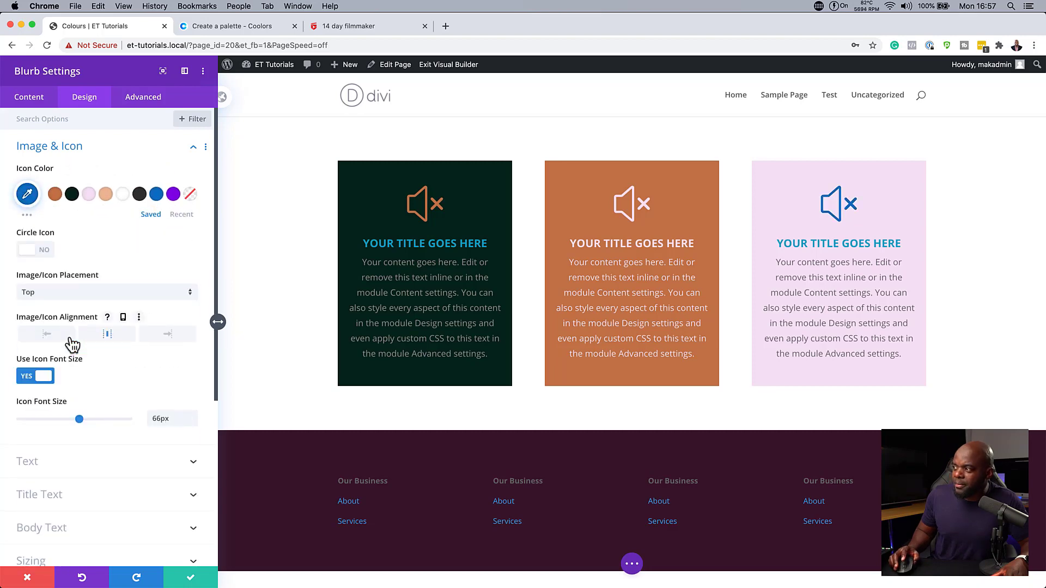
left_click(192, 578)
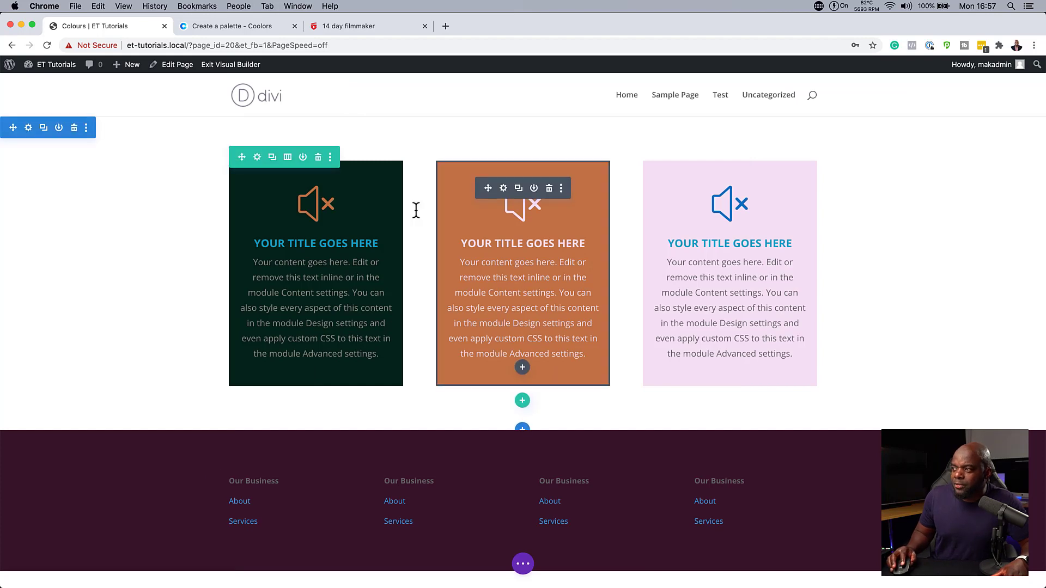
mouse_move(571, 207)
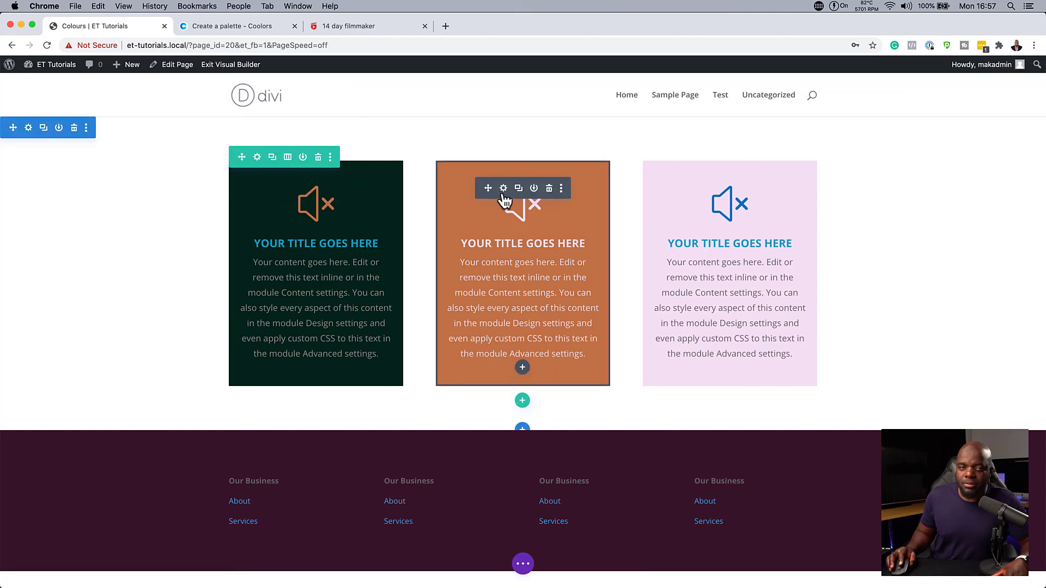